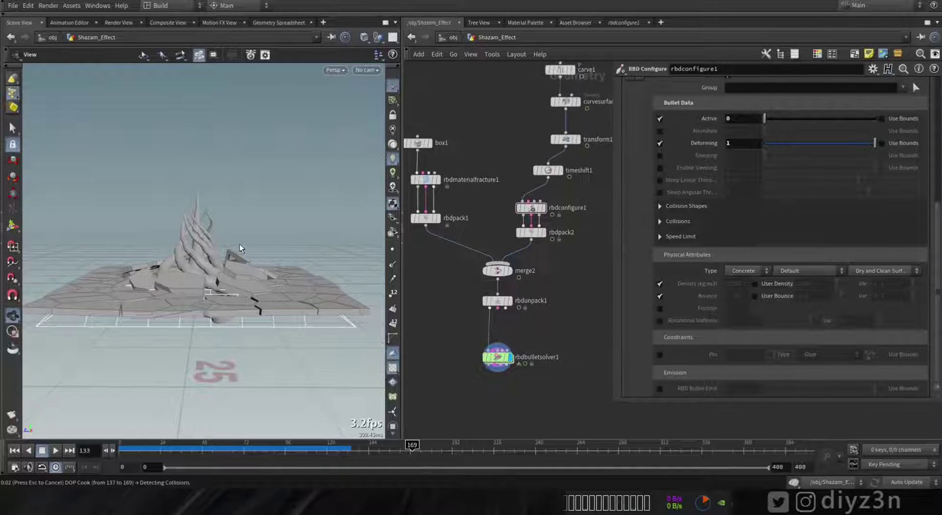
Step: Return to frame 0, scrub the bullet simulation to frame 154 and examine how the ground breaks around the rising tentacles
key(ctrl+Up)
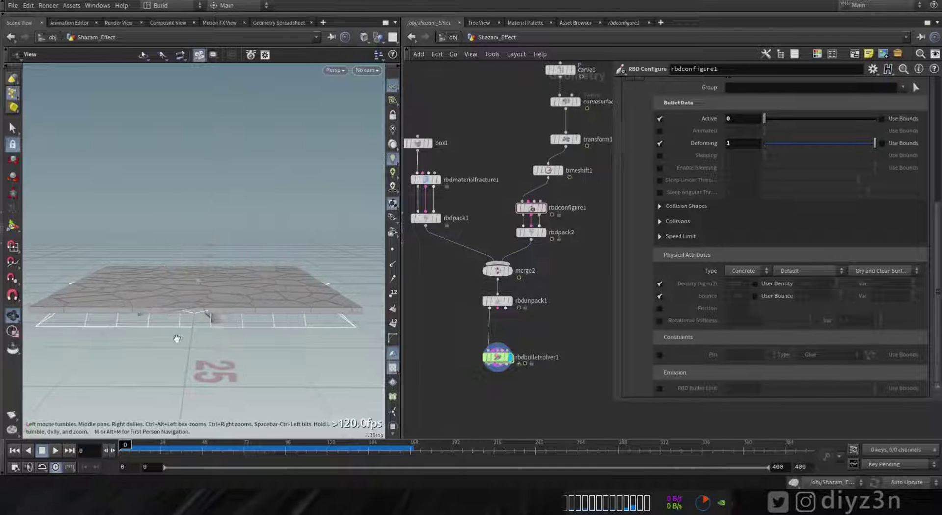
drag(176, 338, 189, 326)
drag(175, 450, 386, 450)
drag(216, 300, 232, 286)
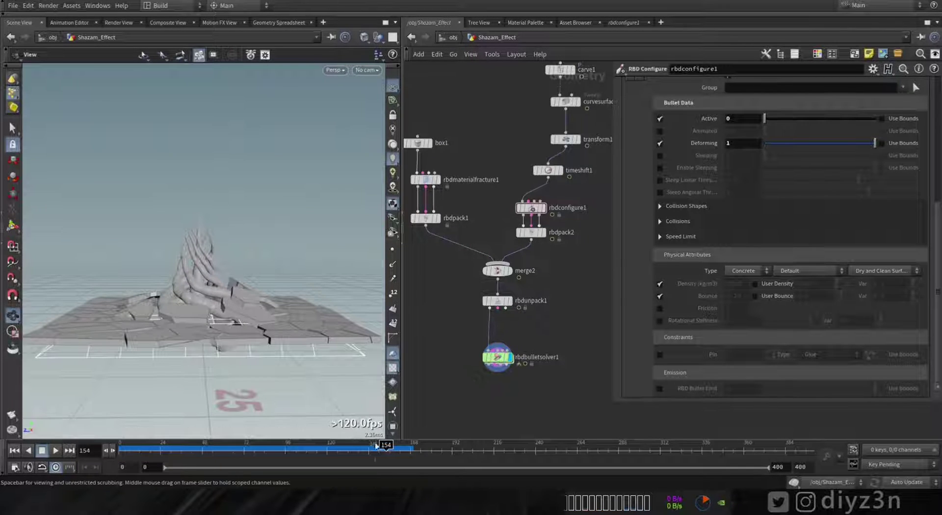
mouse_move(378, 448)
mouse_down()
mouse_move(201, 450)
mouse_move(385, 453)
mouse_up()
right_drag(271, 307, 203, 285)
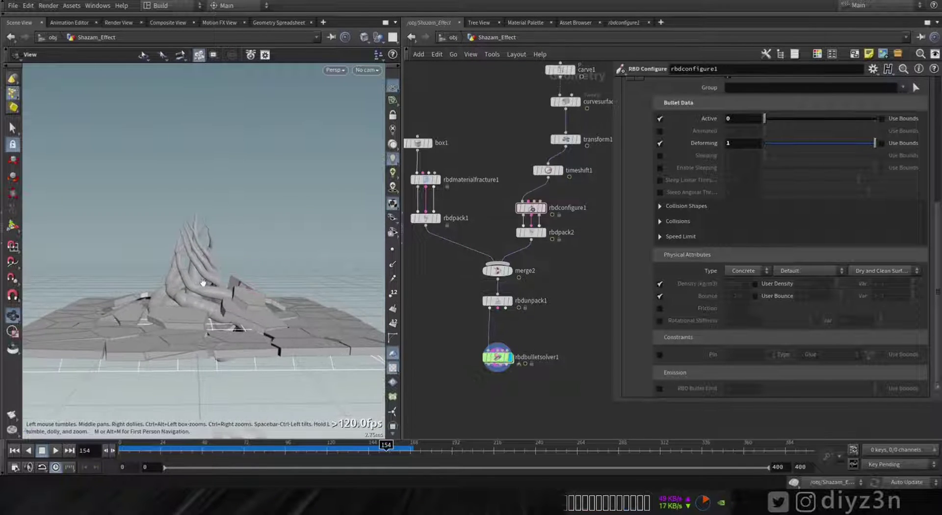
Step: Set the uniform scale of box1 to 30 and return to frame 0
middle_drag(530, 309, 544, 338)
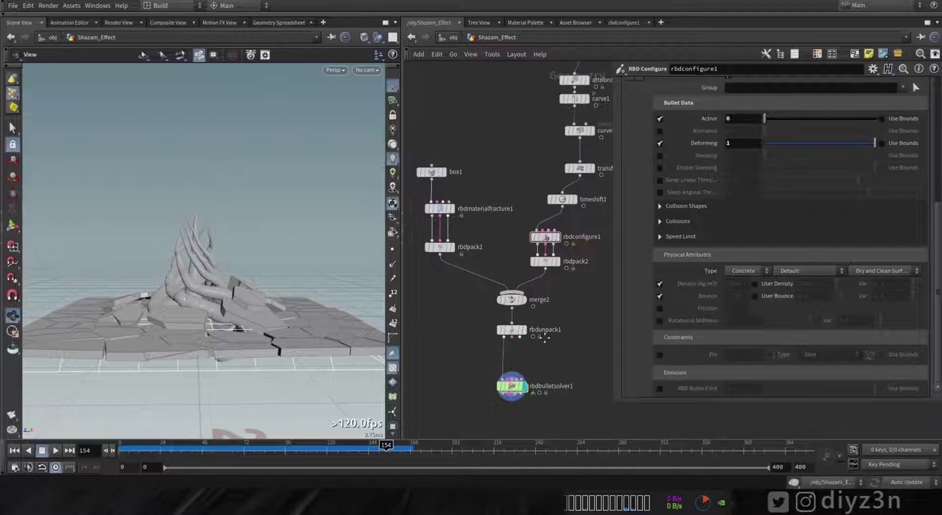
click(431, 172)
click(15, 450)
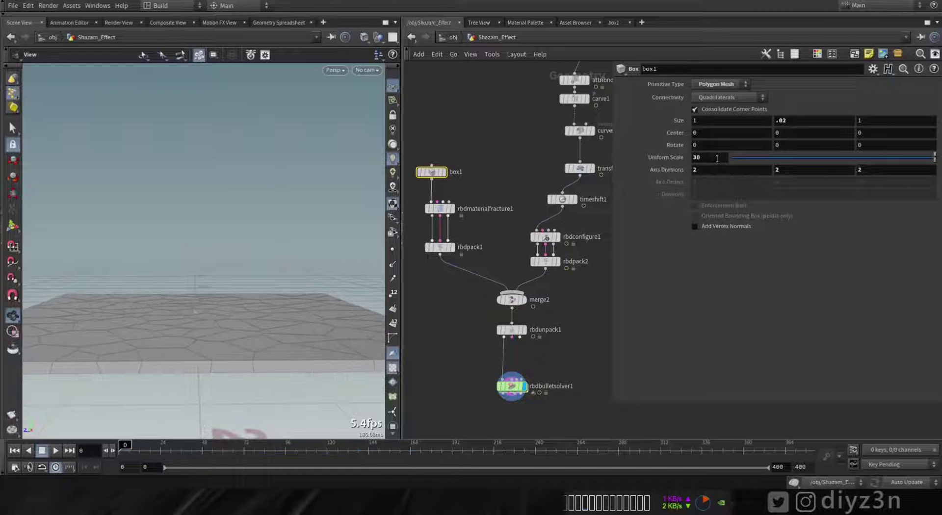
Step: Set the scatter points of rbdmaterialfracture1 to 50 and raise its fracture level to 3
click(448, 208)
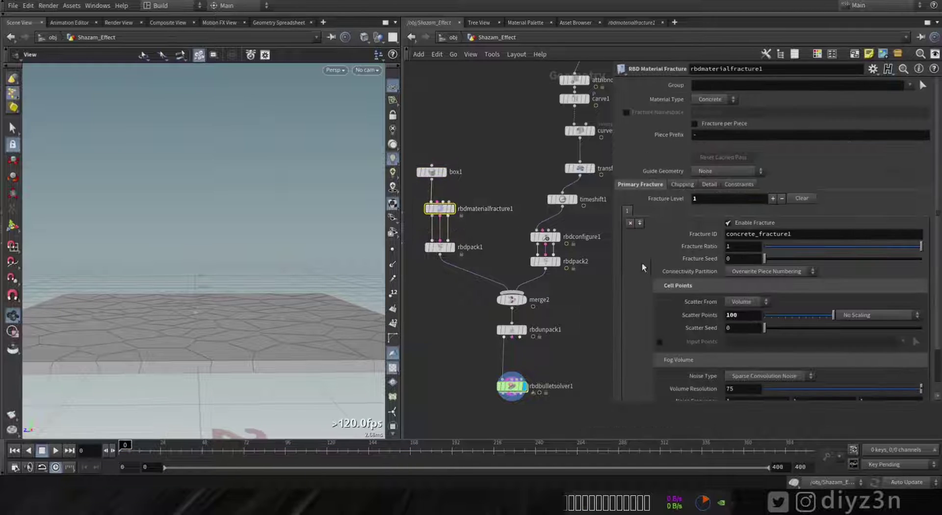
click(747, 318)
text(50)
key(Return)
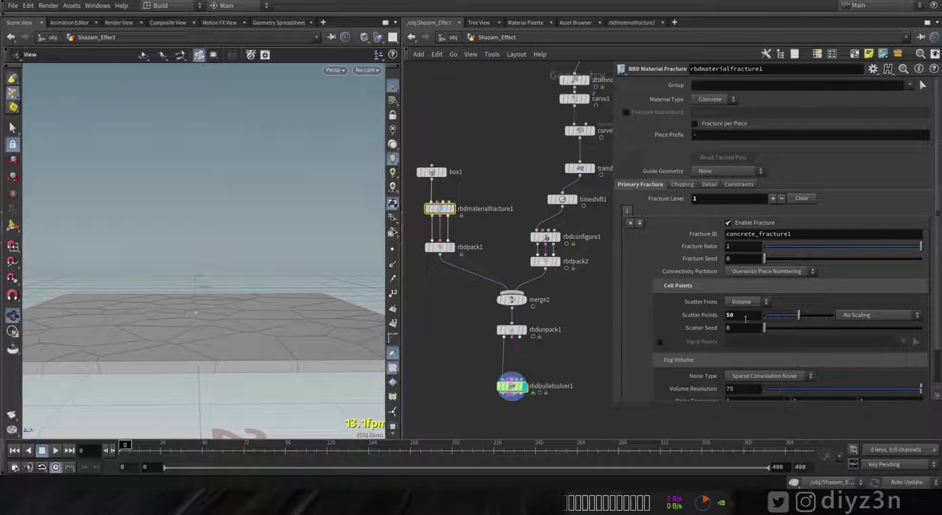
click(772, 198)
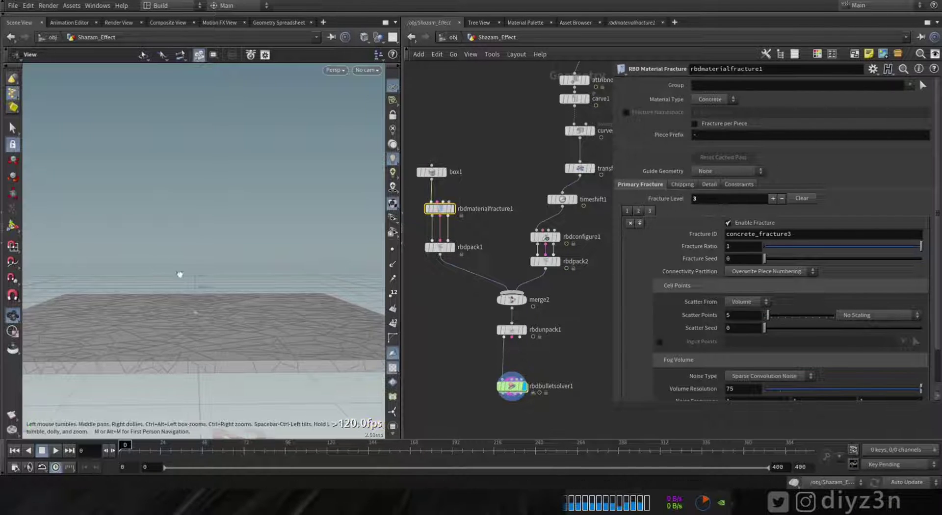
Step: Play the simulation past frame 100, examine the finer ground fragments by scrubbing and orbiting, and return to frame 0
drag(179, 274, 223, 351)
middle_drag(222, 351, 259, 261)
mouse_move(258, 260)
mouse_down()
mouse_move(258, 235)
mouse_move(255, 277)
mouse_up()
click(56, 450)
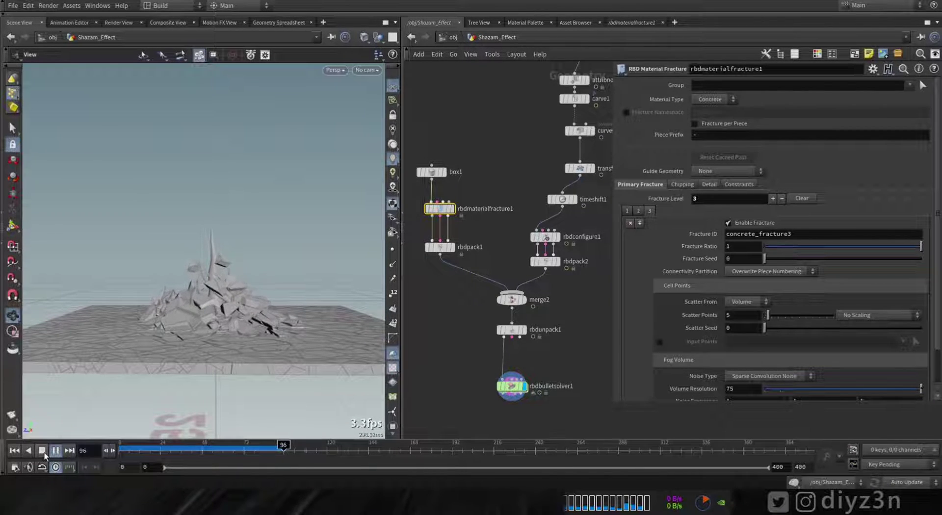
click(43, 452)
mouse_move(198, 417)
mouse_down()
mouse_move(248, 358)
mouse_move(204, 401)
mouse_up()
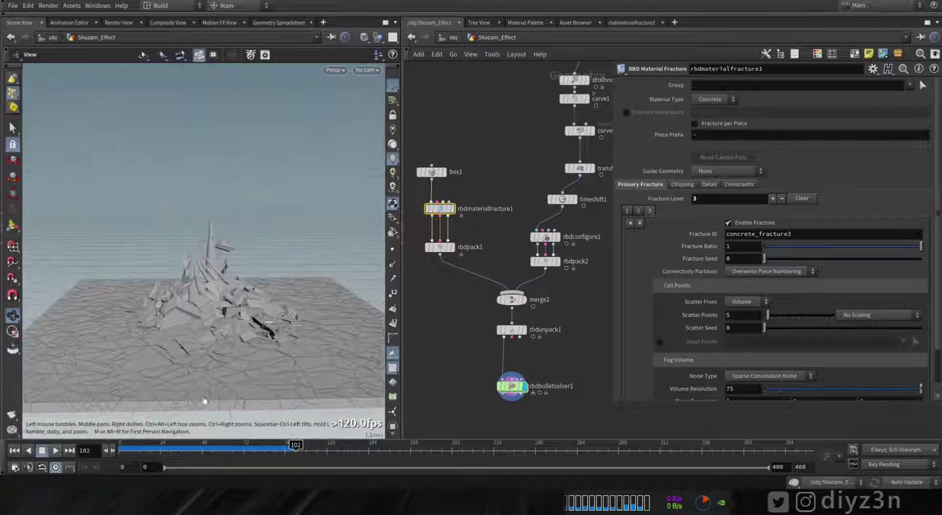
drag(140, 452, 128, 452)
drag(221, 452, 299, 452)
drag(297, 360, 314, 298)
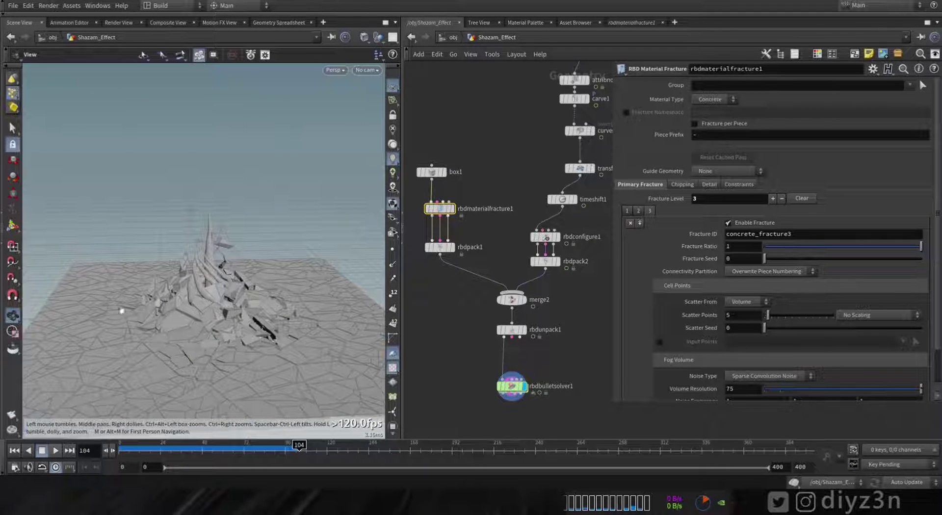
click(14, 450)
Step: Display curvesurface1 at frame 134 and template rbdmaterialfracture1 so the fractured ground shows beneath the tentacles
middle_drag(556, 144, 464, 321)
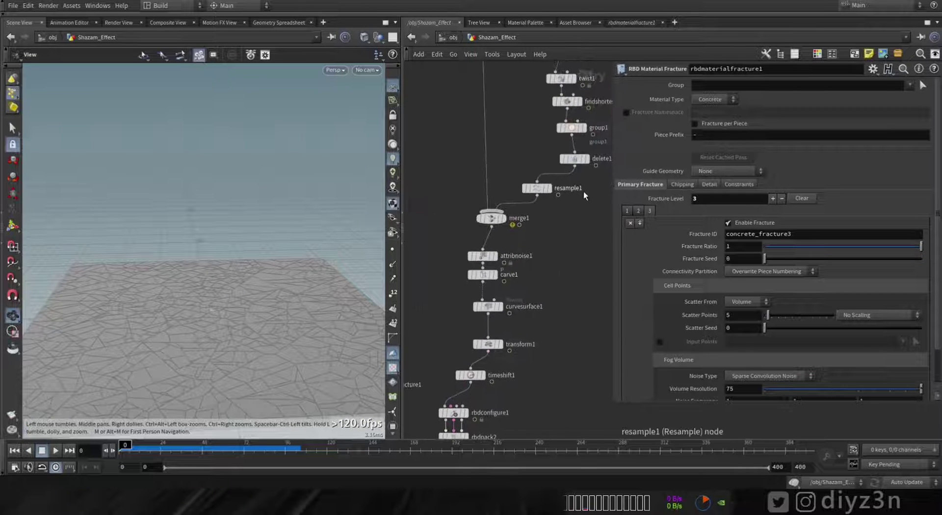
click(500, 307)
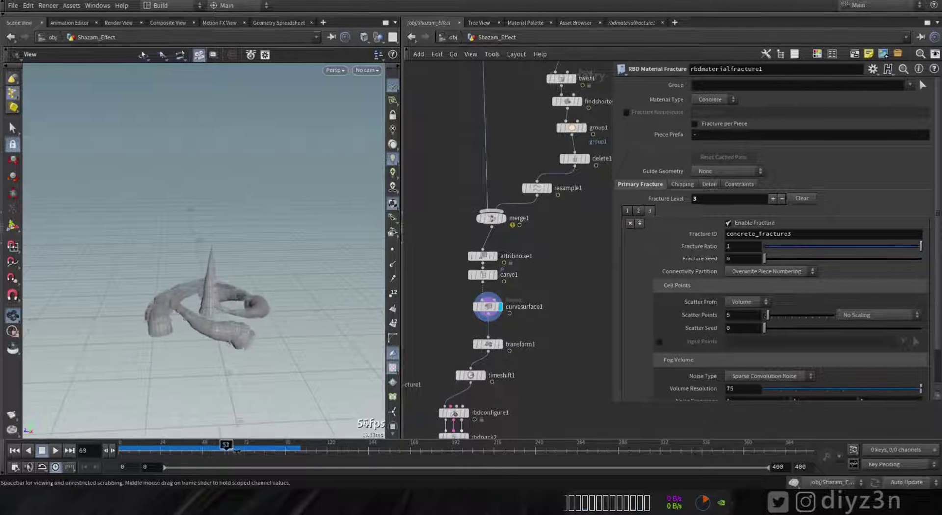
middle_drag(525, 358, 593, 353)
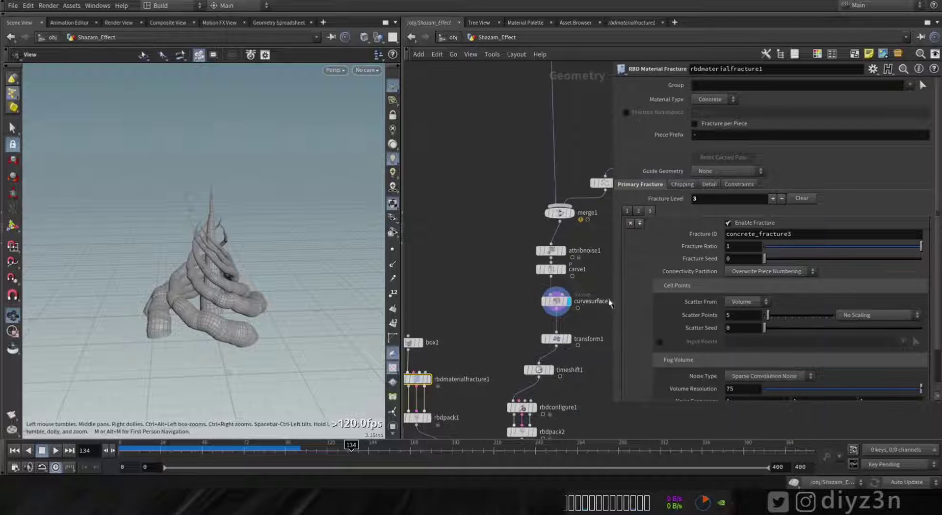
middle_drag(408, 397, 483, 329)
click(511, 327)
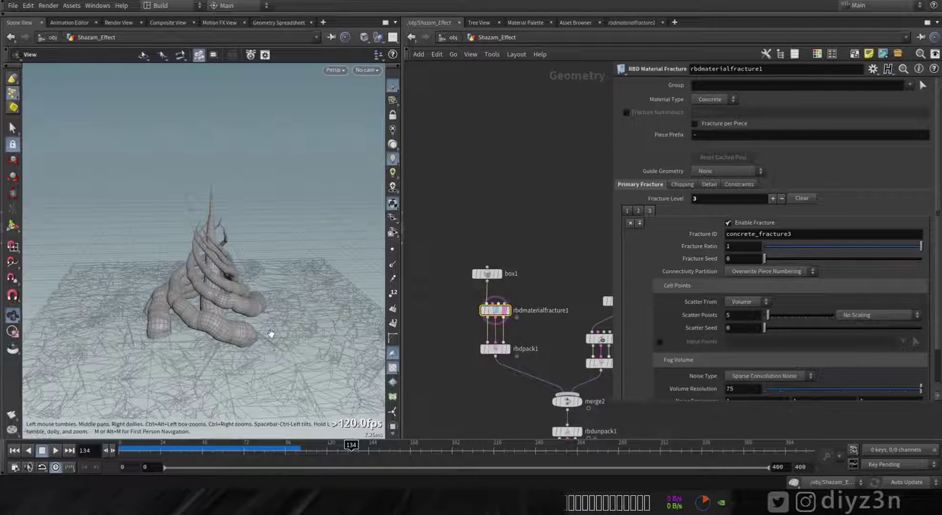
Step: Increase both radius values of tube1 to 10.22 to spread the tentacles wider
middle_drag(549, 236, 428, 250)
middle_drag(592, 209, 497, 351)
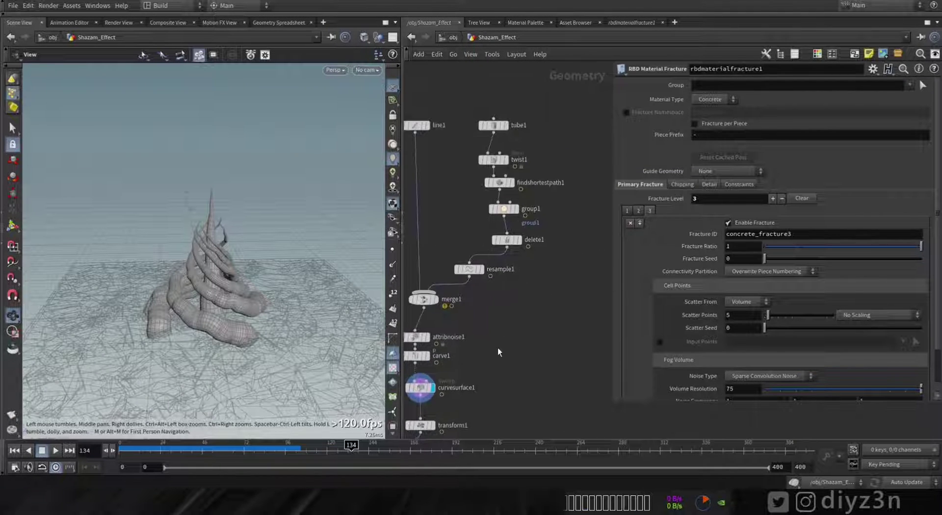
click(493, 125)
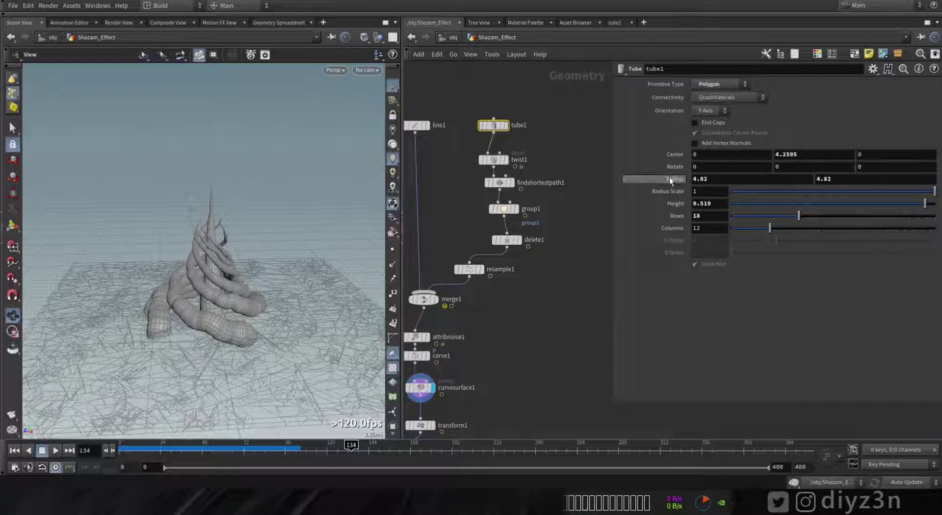
middle_drag(670, 180, 783, 178)
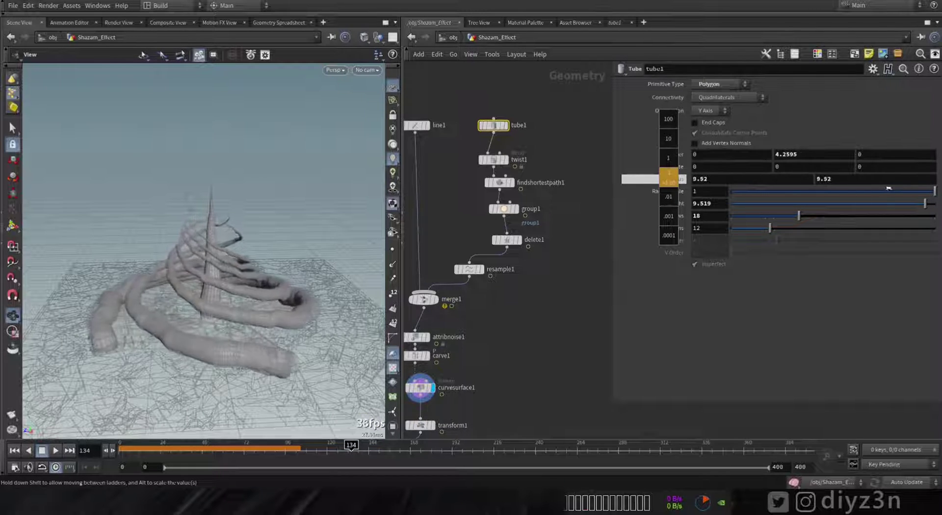
middle_drag(888, 188, 903, 188)
mouse_move(206, 275)
mouse_down()
mouse_move(201, 381)
mouse_move(206, 274)
mouse_up()
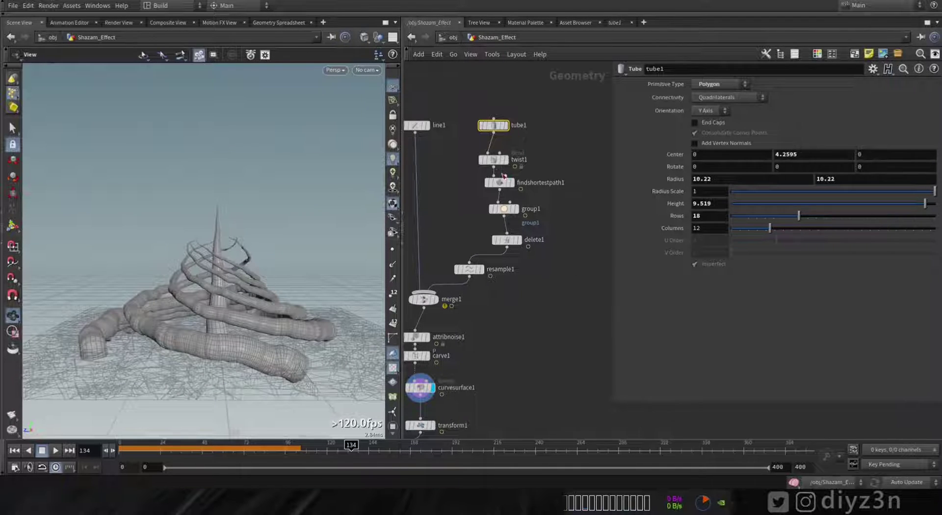
Step: Set the taper squish of twist1 to 0.264 and its squish pivot to 0.384
click(493, 160)
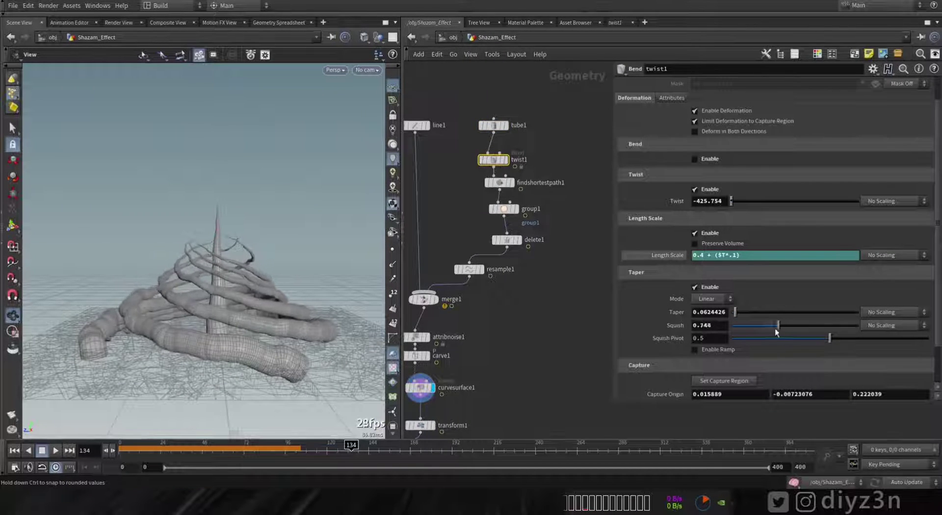
drag(747, 337, 849, 342)
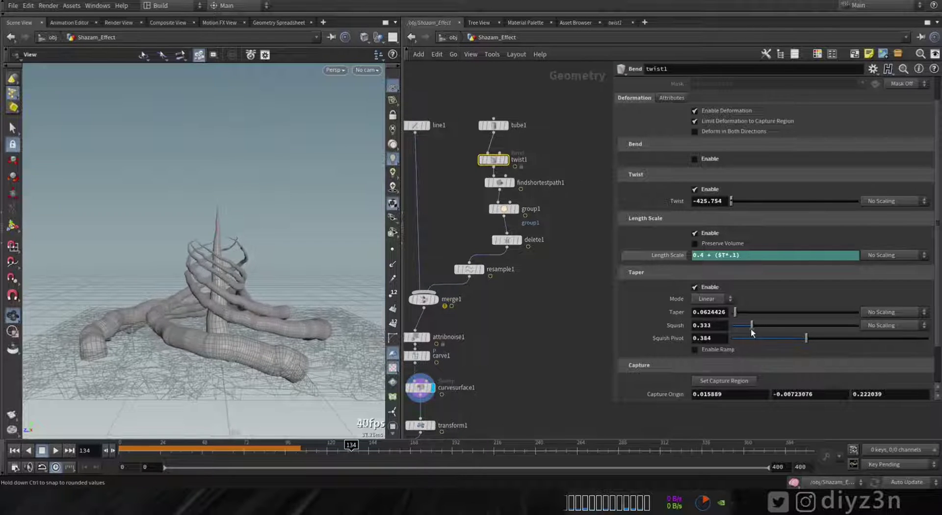
drag(750, 329, 747, 328)
click(713, 244)
drag(361, 290, 206, 338)
Step: Return to frame 0 and display the rbdbulletsolver1 result
drag(143, 449, 123, 449)
middle_drag(457, 381, 504, 164)
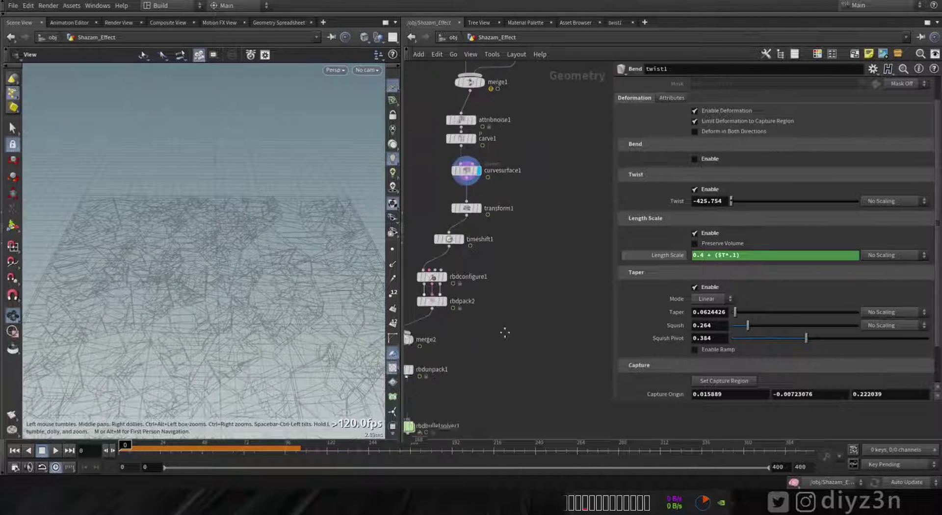
middle_drag(505, 332, 553, 217)
click(464, 297)
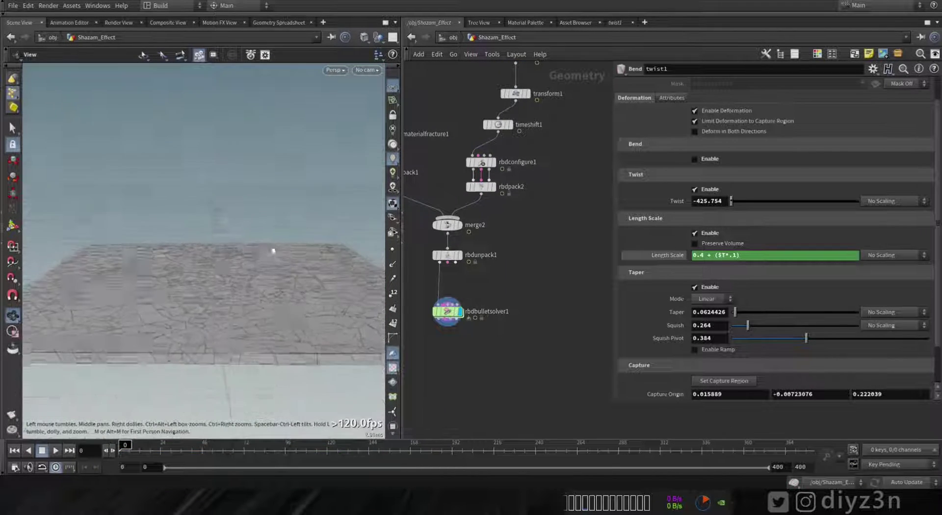
Step: Run a flipbook preview of the simulation to beyond frame 100 and close its viewer
drag(294, 250, 220, 280)
right_click(233, 287)
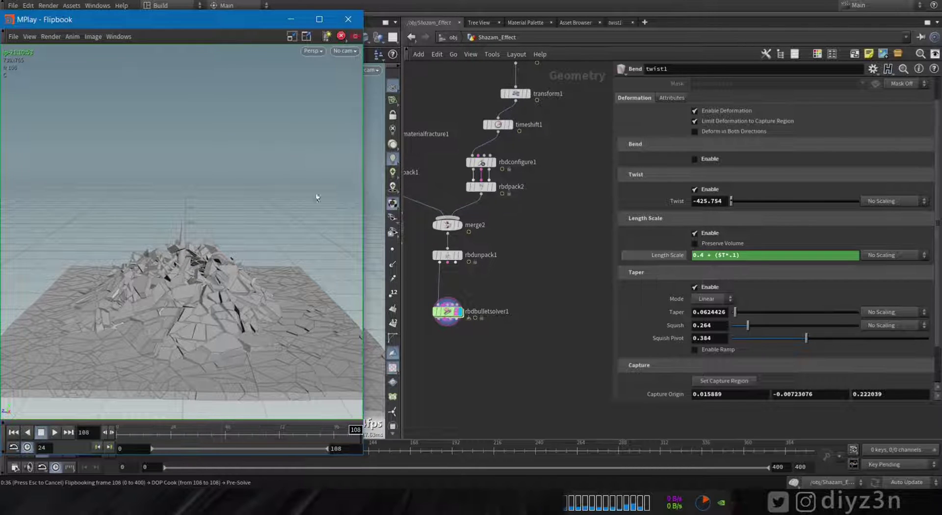
click(348, 19)
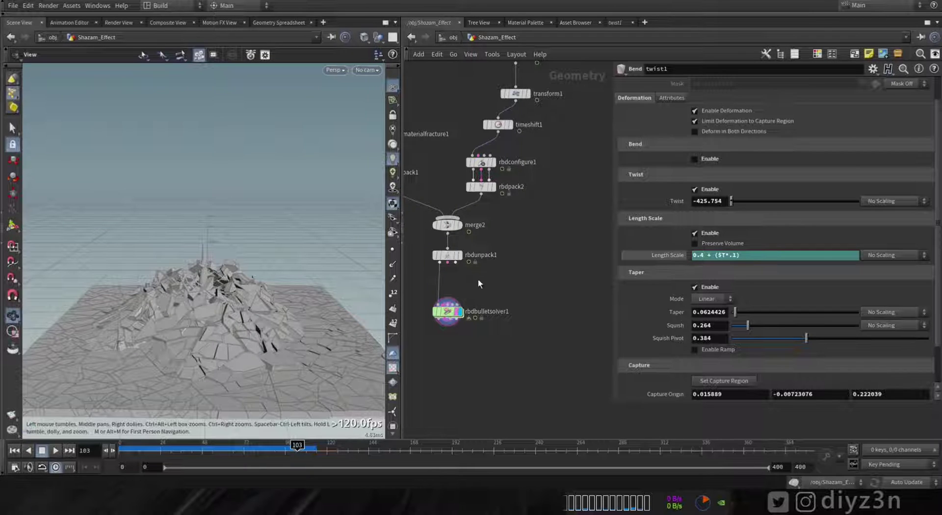
Step: Display rbdpack2 over the templated solver result and compare the tentacles with the displaced ground at frame 103
scroll(479, 284, up, 3)
click(496, 217)
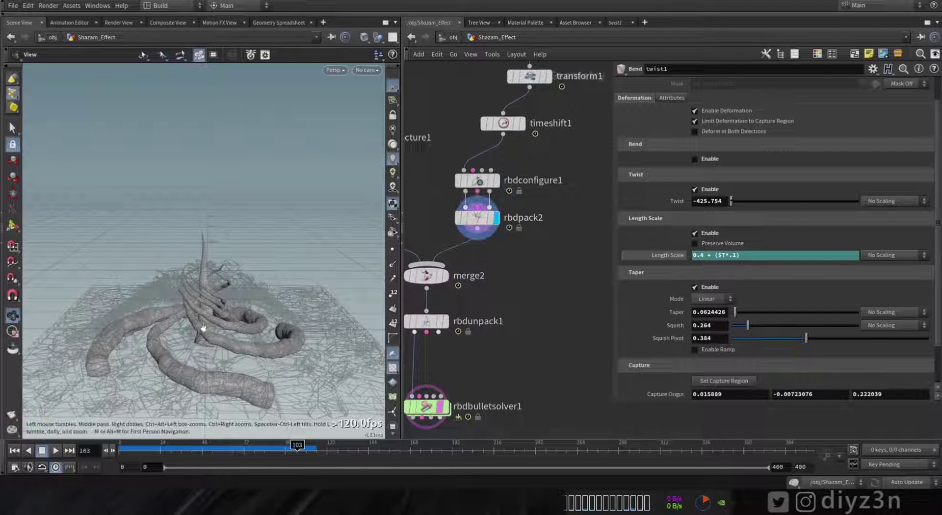
drag(203, 328, 242, 332)
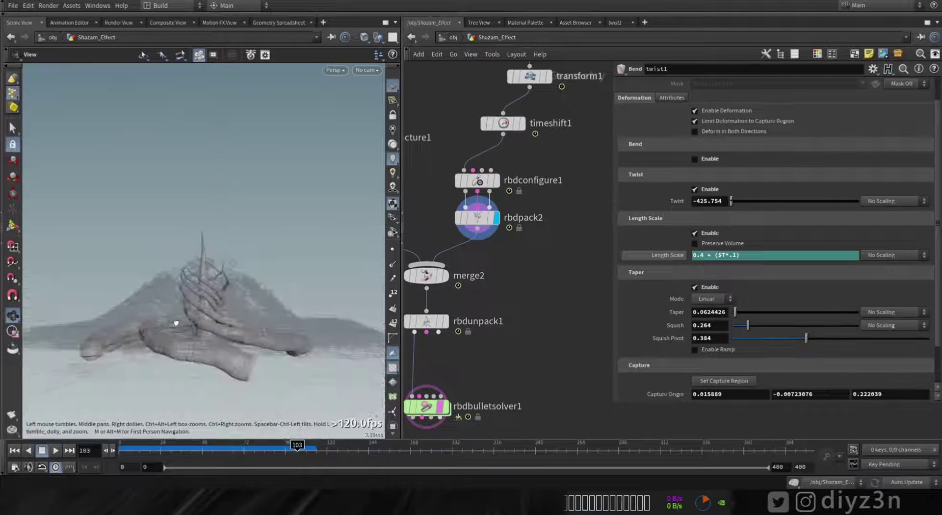
Step: Display rbdbulletsolver1 without the template and enable Show Collision Shape in its geometry visualization
mouse_move(441, 410)
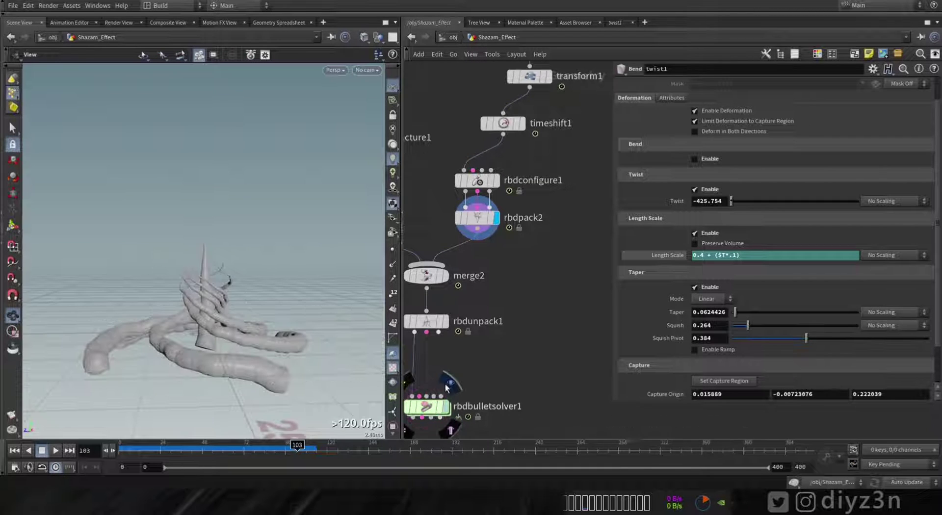
click(450, 382)
click(441, 408)
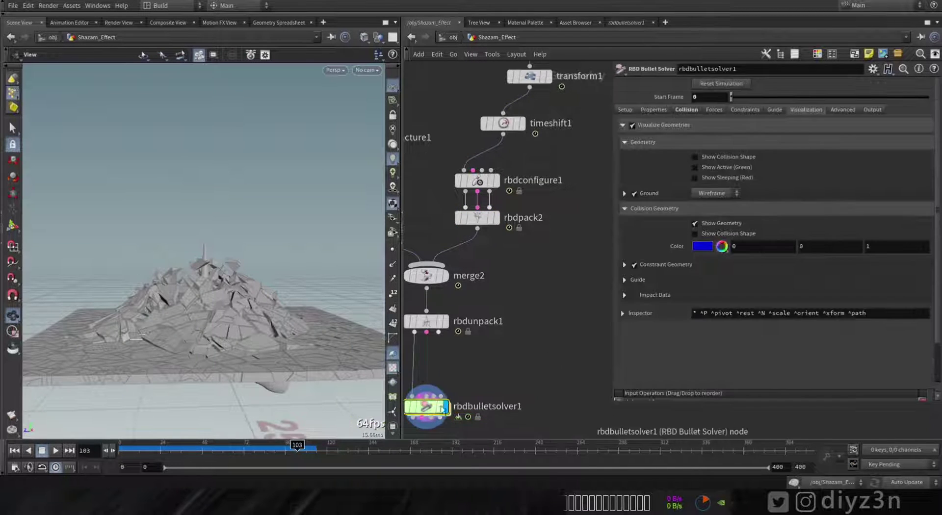
click(715, 157)
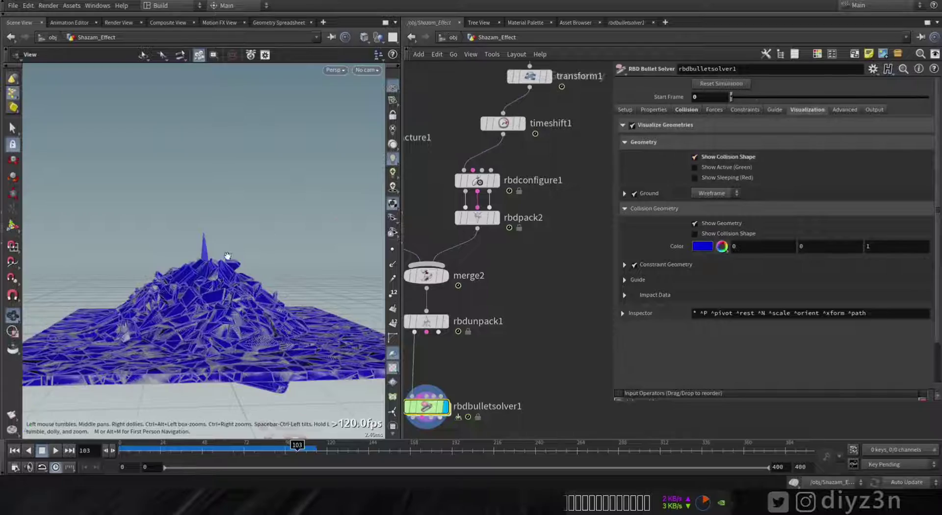
Step: Examine the collision shapes from several angles, play the simulation to frame 144, and turn Show Collision Shape off
drag(227, 257, 213, 225)
right_drag(213, 225, 267, 344)
drag(267, 344, 221, 269)
right_drag(221, 269, 299, 347)
drag(298, 347, 246, 236)
right_drag(245, 236, 266, 258)
scroll(266, 258, down, 5)
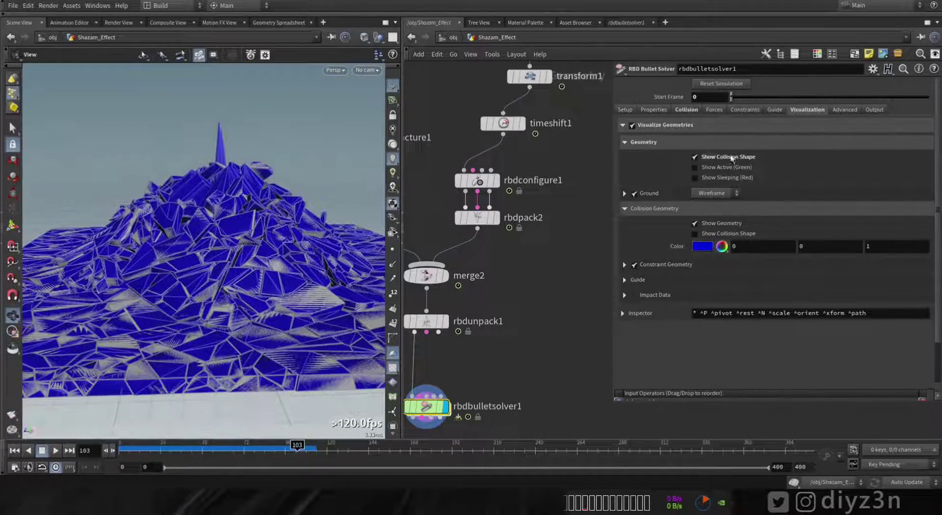
click(55, 450)
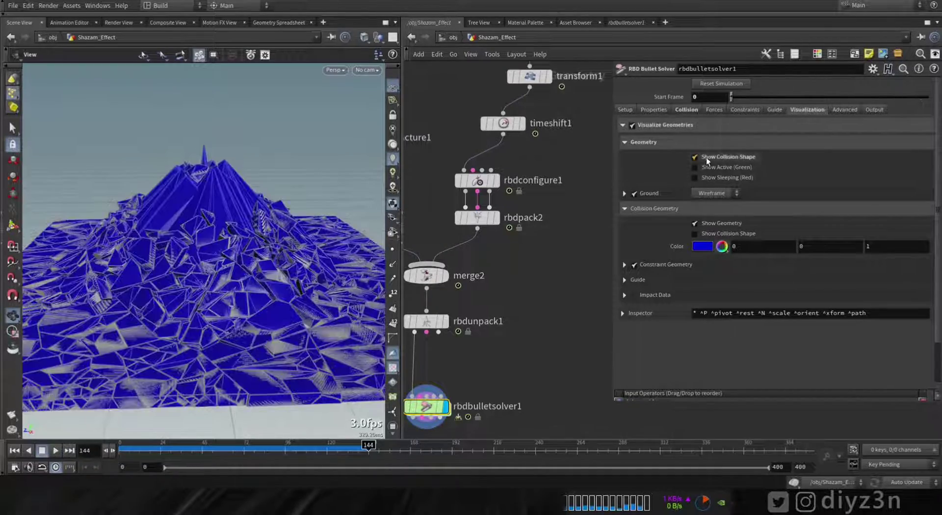
mouse_move(237, 176)
mouse_down()
mouse_move(251, 237)
mouse_move(230, 216)
mouse_move(240, 185)
mouse_up()
click(694, 157)
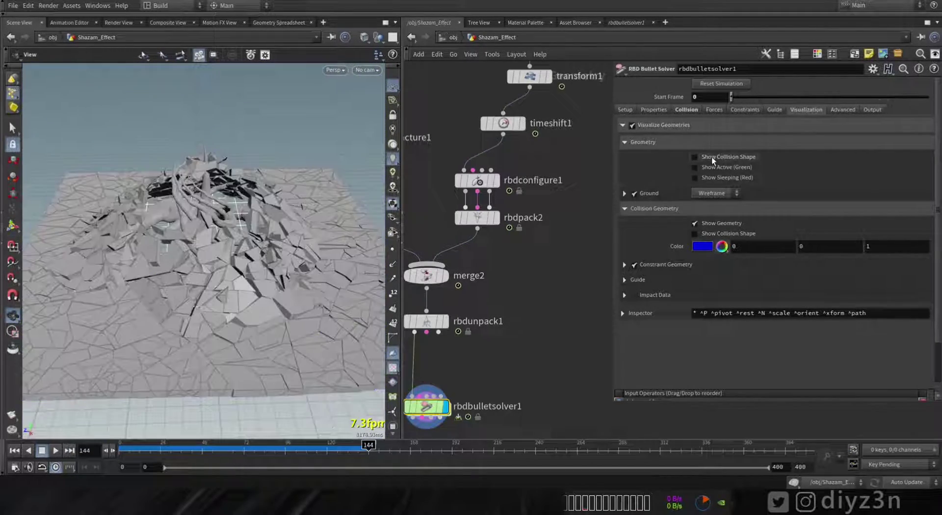
Step: Set the collision shape Geometry Representation in rbdconfigure1 to Concave
middle_drag(533, 205, 553, 219)
click(496, 195)
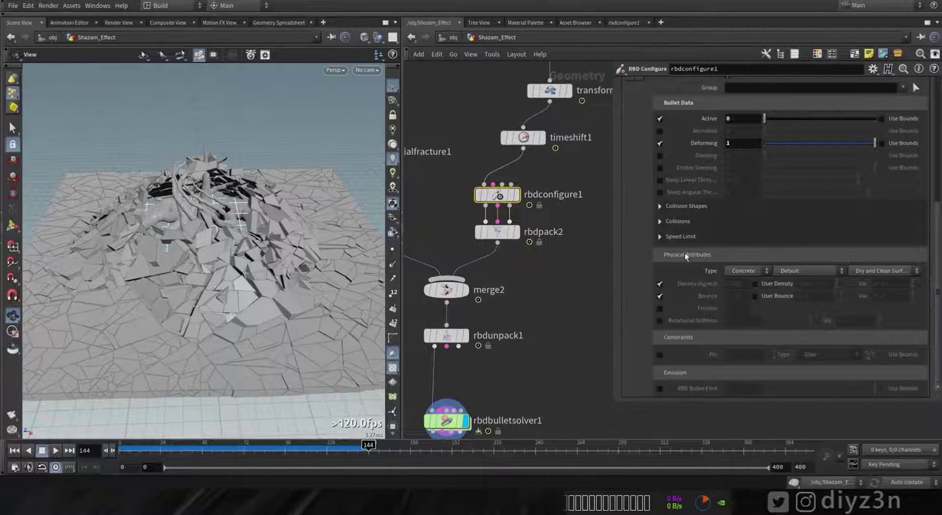
click(669, 208)
click(743, 224)
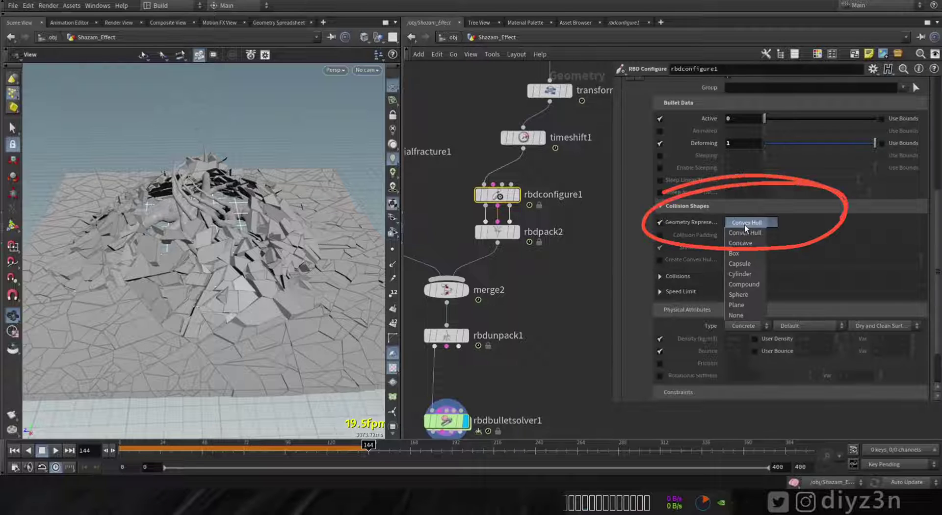
click(751, 243)
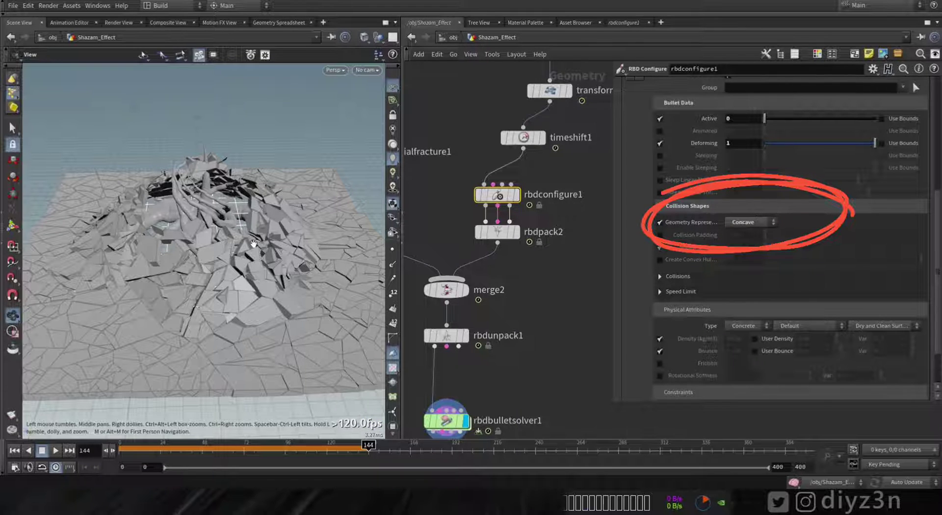
Step: Run a flipbook preview of the simulation from the first frame to about frame 120 and close its viewer
mouse_move(247, 282)
mouse_down()
mouse_move(253, 238)
mouse_move(251, 260)
mouse_up()
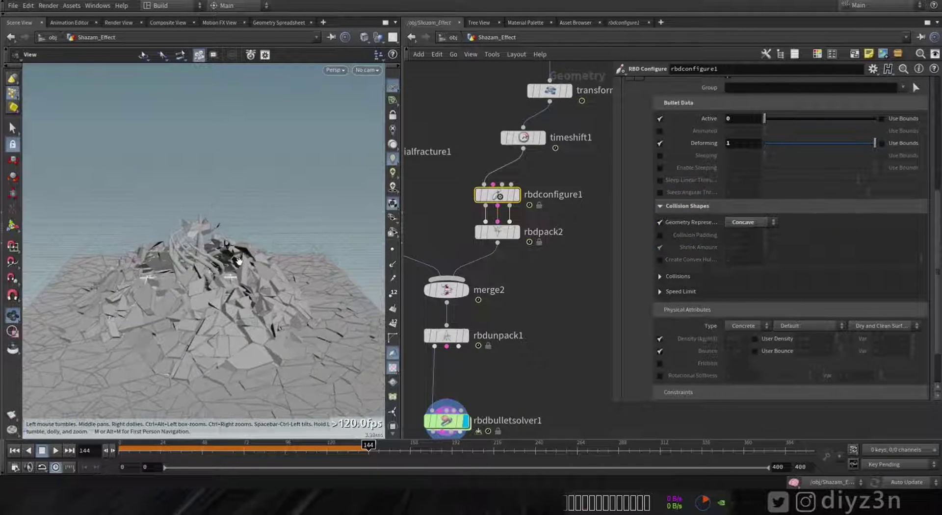
click(14, 452)
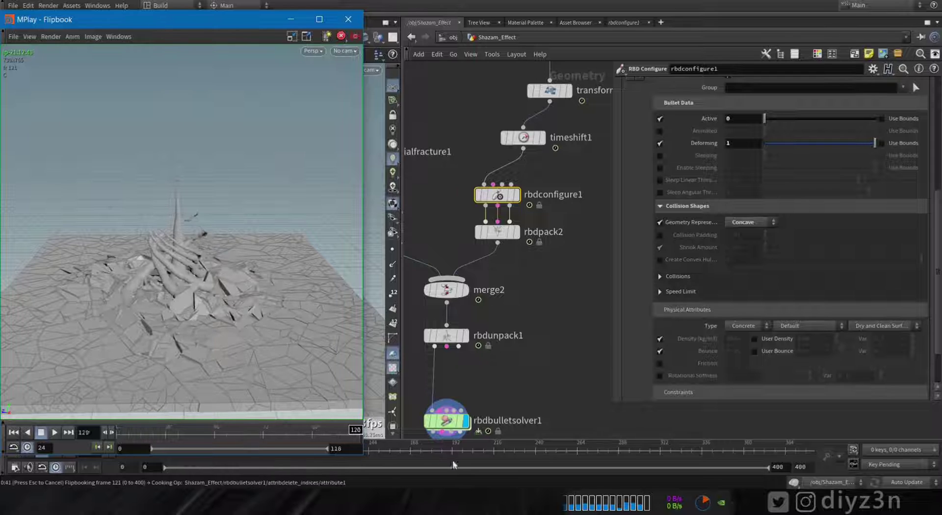
click(348, 19)
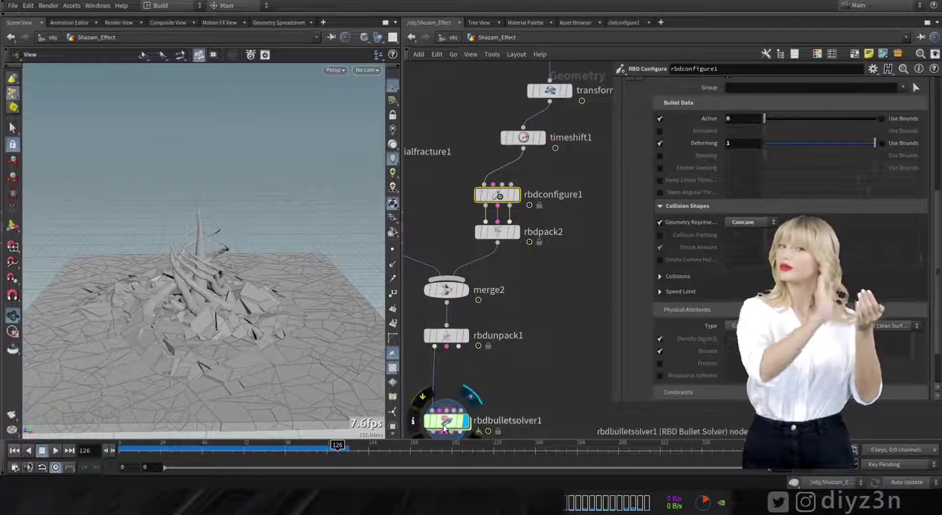
Step: Show the collision shapes of rbdbulletsolver1, examine the tentacles from above and below the ground, and turn Show Collision Shape off
click(444, 421)
click(719, 156)
scroll(152, 319, up, 5)
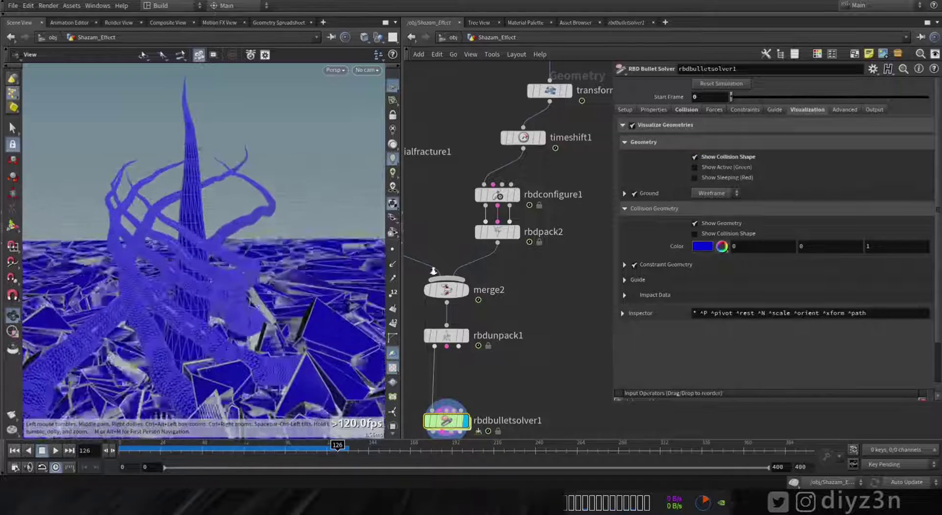
scroll(152, 319, down, 5)
drag(152, 319, 257, 273)
middle_drag(256, 273, 230, 332)
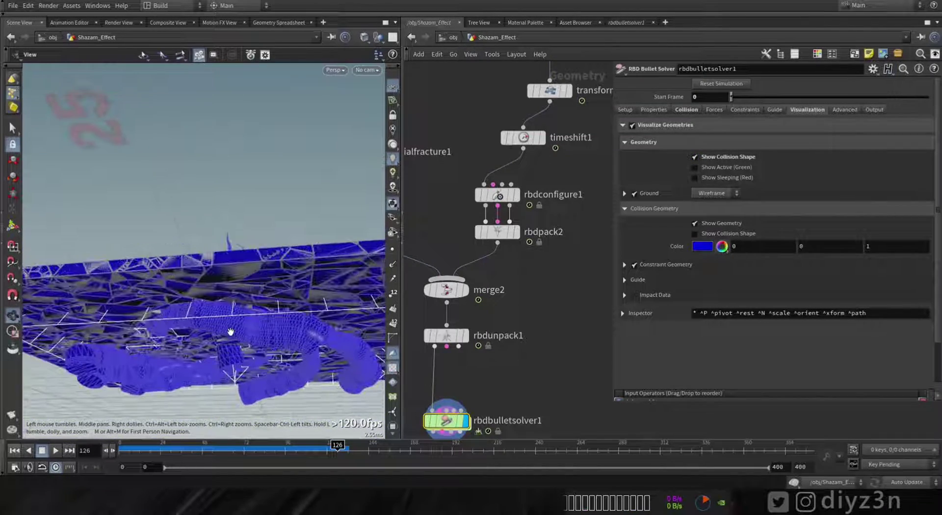
drag(293, 327, 287, 355)
middle_drag(266, 320, 267, 368)
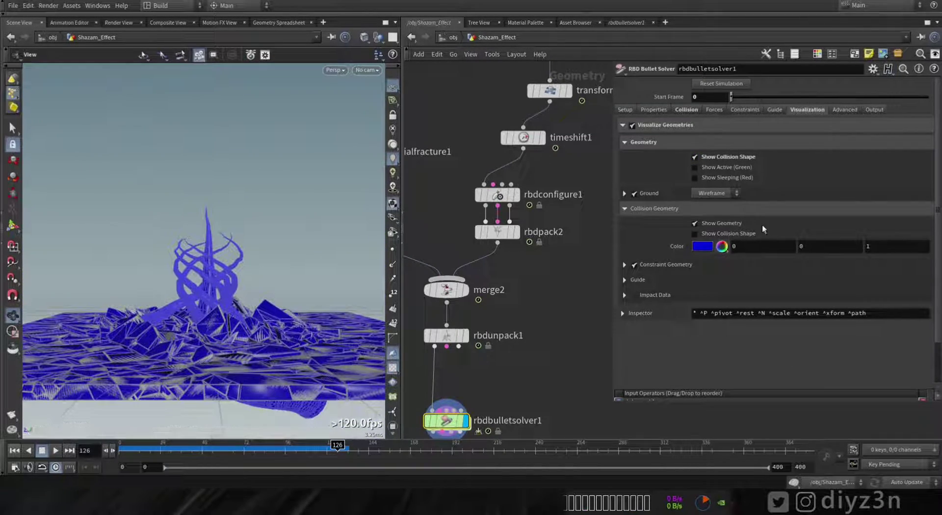
click(711, 158)
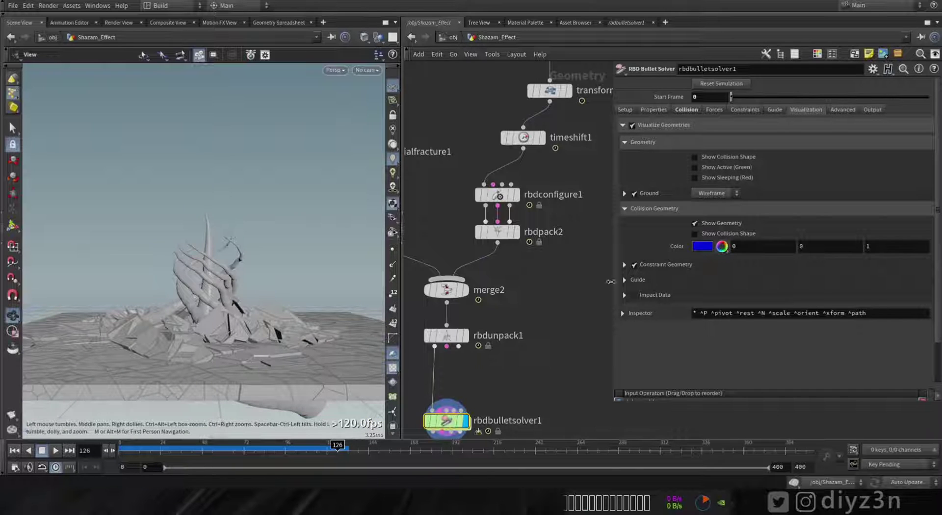
Step: Lower the tentacles with a Translate Y of -1.10831 in transform1, checking them against the ground at frames 0 and 73
middle_drag(544, 299, 536, 355)
mouse_move(440, 349)
middle_drag(461, 323, 419, 413)
click(499, 237)
middle_drag(797, 124, 817, 143)
click(138, 448)
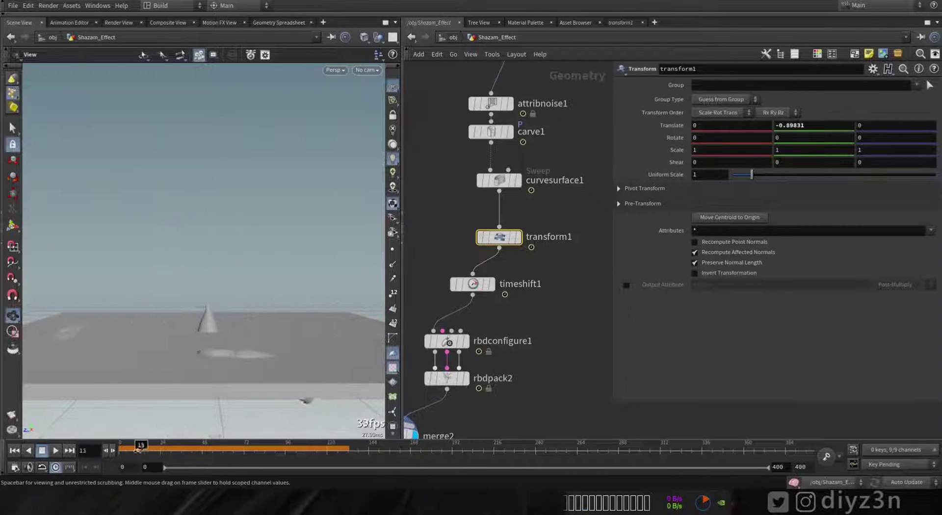
mouse_move(124, 458)
mouse_down()
mouse_move(432, 455)
mouse_move(123, 455)
mouse_up()
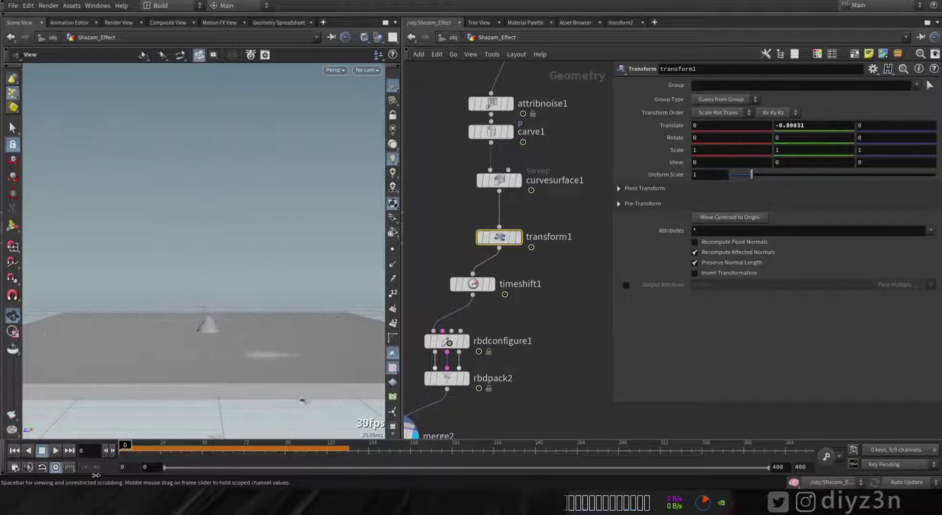
middle_drag(810, 127, 788, 141)
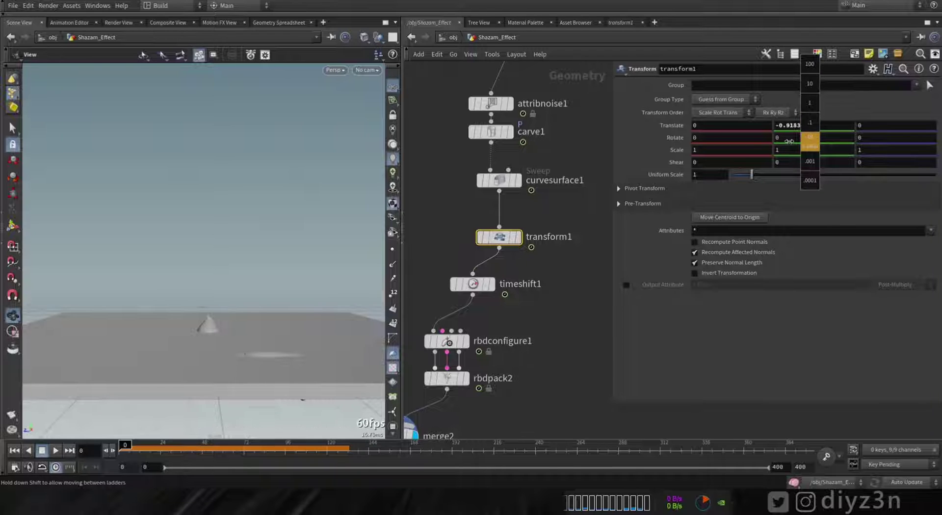
middle_drag(729, 147, 695, 146)
drag(125, 449, 245, 456)
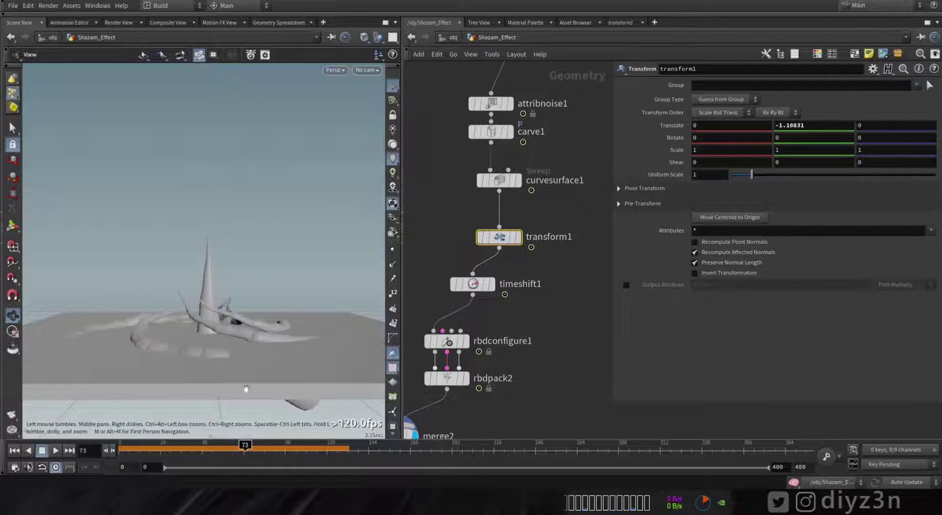
alt+drag(246, 389, 212, 321)
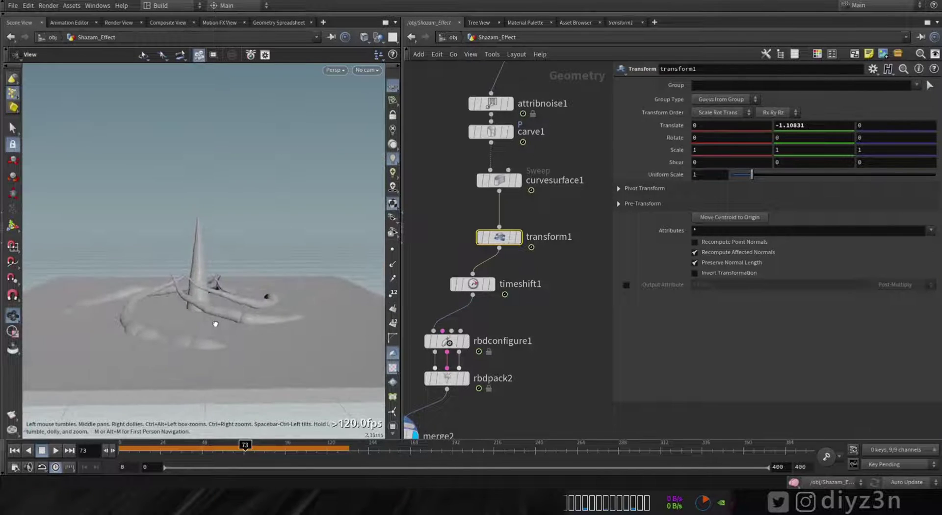
Step: Enable User Bounce in rbdconfigure1 with a value of 3 and display rbdbulletsolver1
middle_drag(523, 405, 522, 304)
click(469, 385)
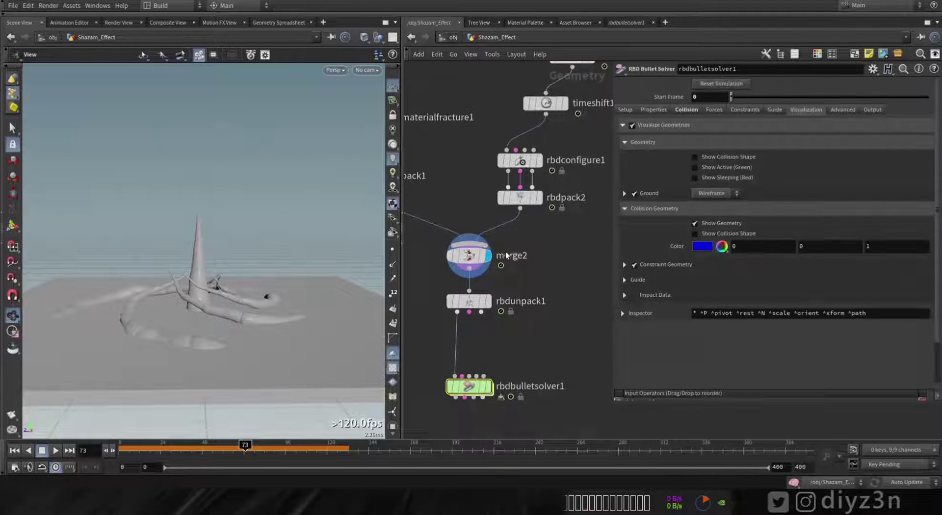
click(521, 162)
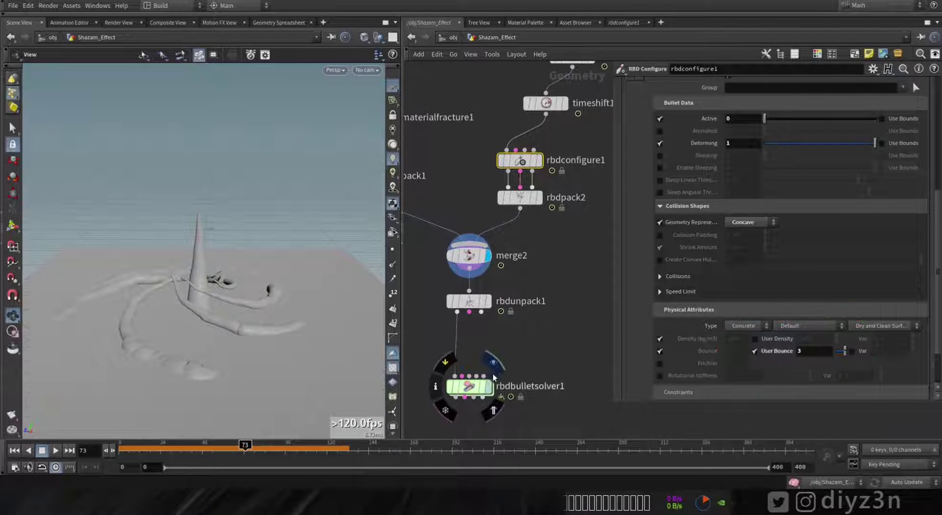
click(492, 372)
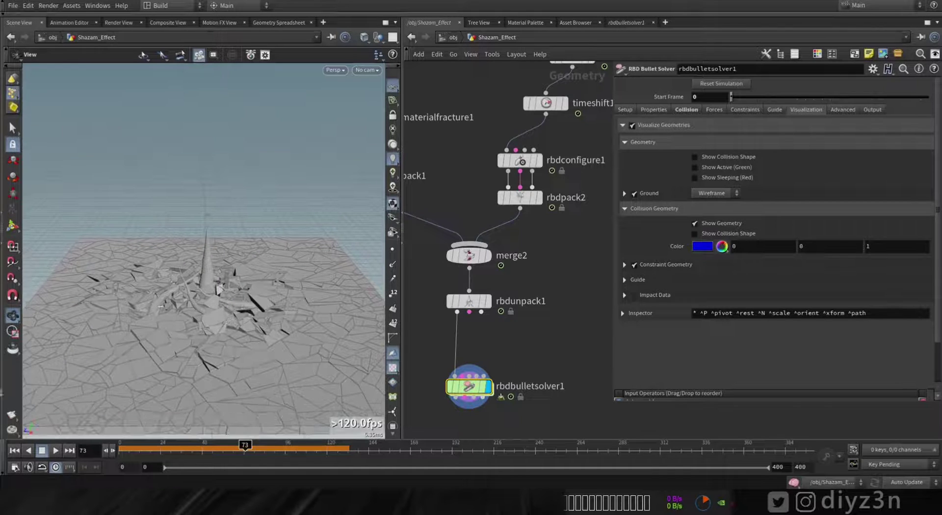
Step: Run a flipbook preview of the simulation past frame 200, close its viewer, and inspect the broken ground at frame 54
click(12, 418)
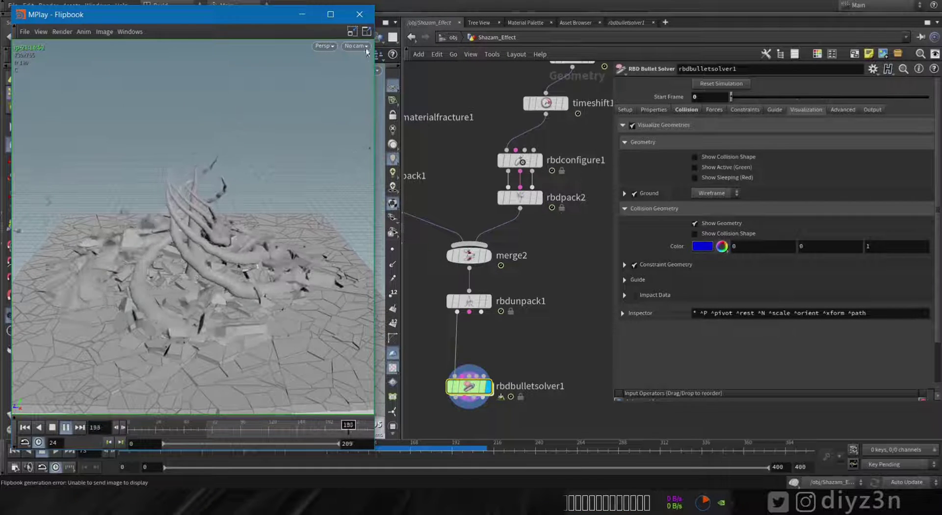
click(359, 15)
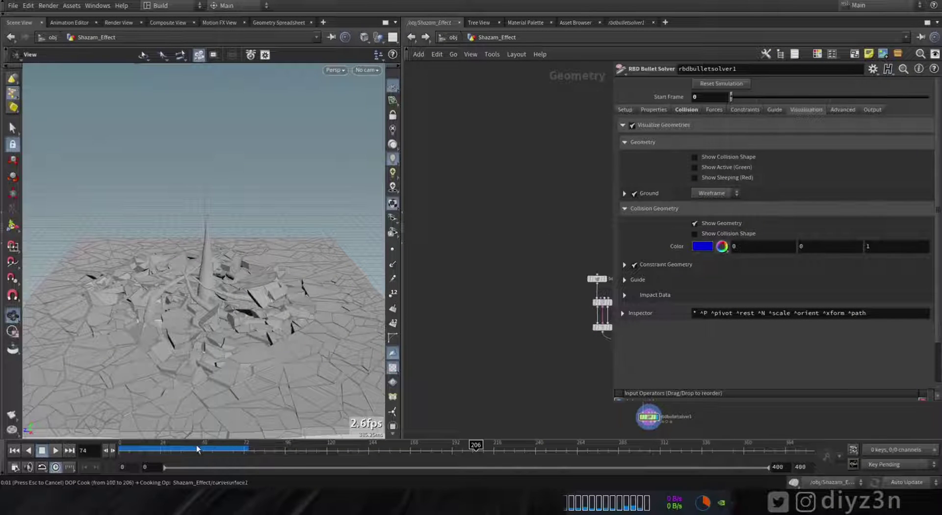
mouse_move(196, 450)
mouse_down()
mouse_move(185, 449)
mouse_move(212, 447)
mouse_up()
Step: Display transform1 and advance the timeline to frame 233 to view the grown tentacles on their own
middle_drag(601, 255, 452, 233)
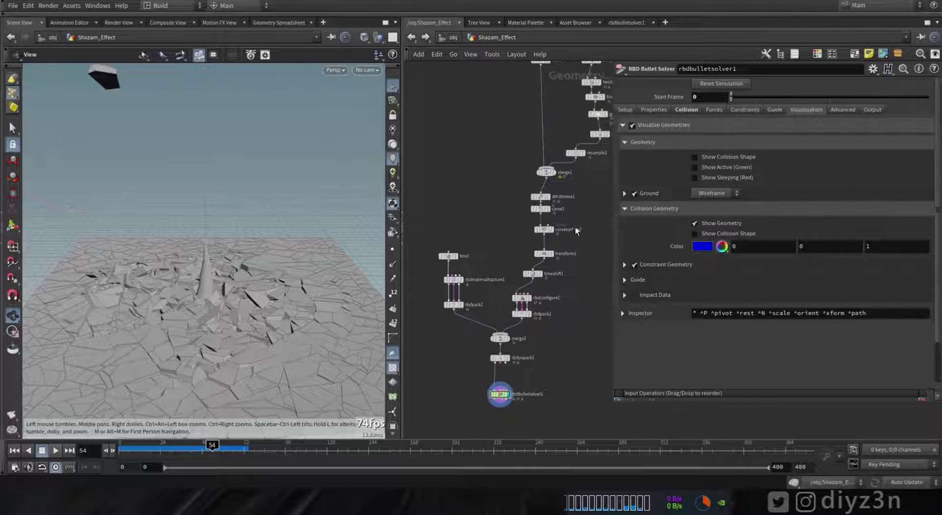
scroll(576, 232, up, 5)
click(521, 286)
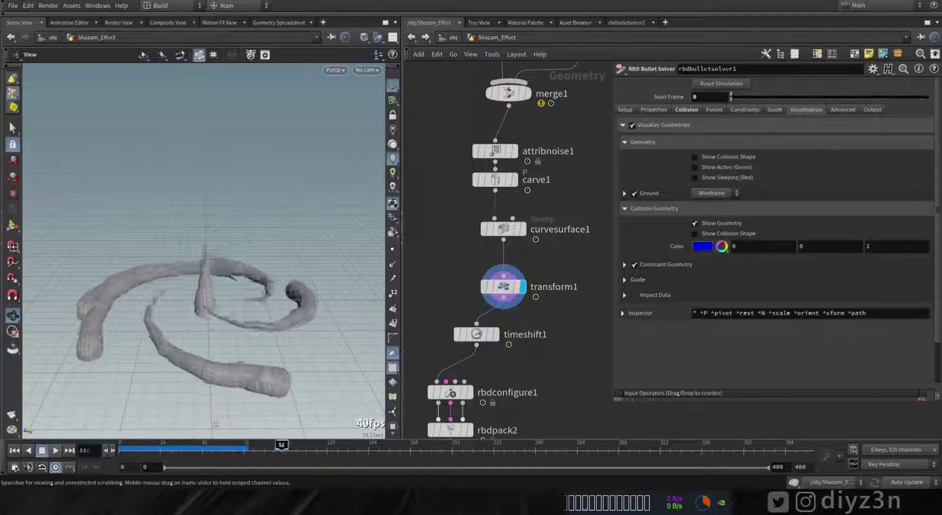
Step: Display tube1 and set its Columns to 62
middle_drag(579, 151, 505, 389)
middle_drag(515, 212, 471, 271)
click(493, 123)
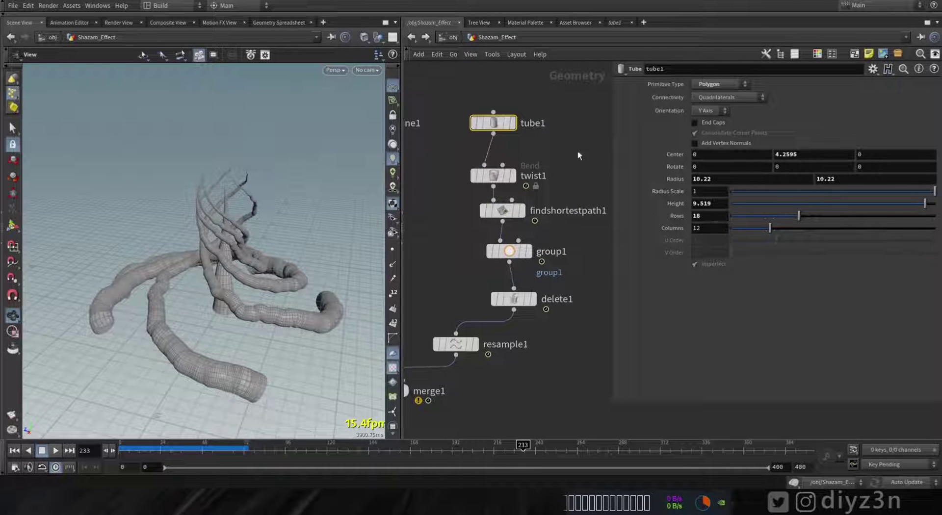
click(513, 123)
drag(775, 227, 934, 227)
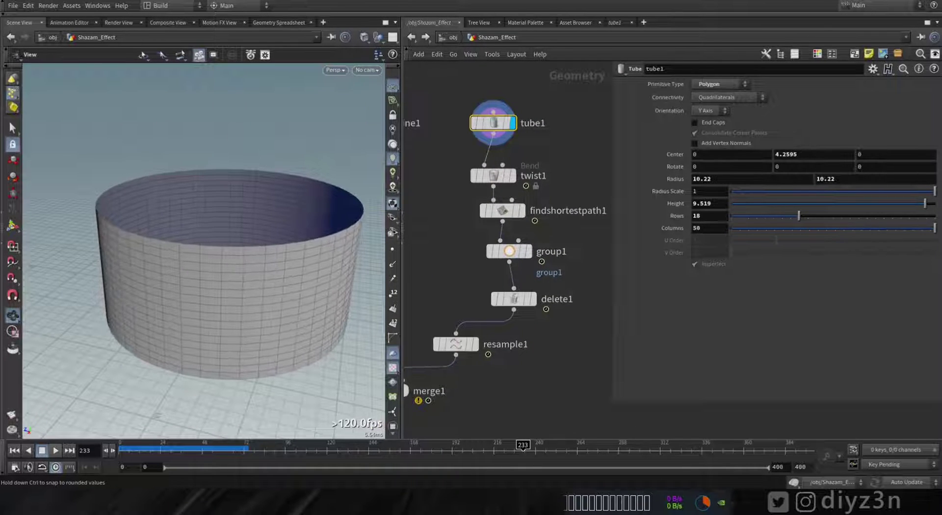
middle_drag(731, 231, 750, 231)
Step: Reselect the Start Points of findshortestpath1 as points 1018-1035 and 1054-1115 along the base of the twisted tube
click(512, 176)
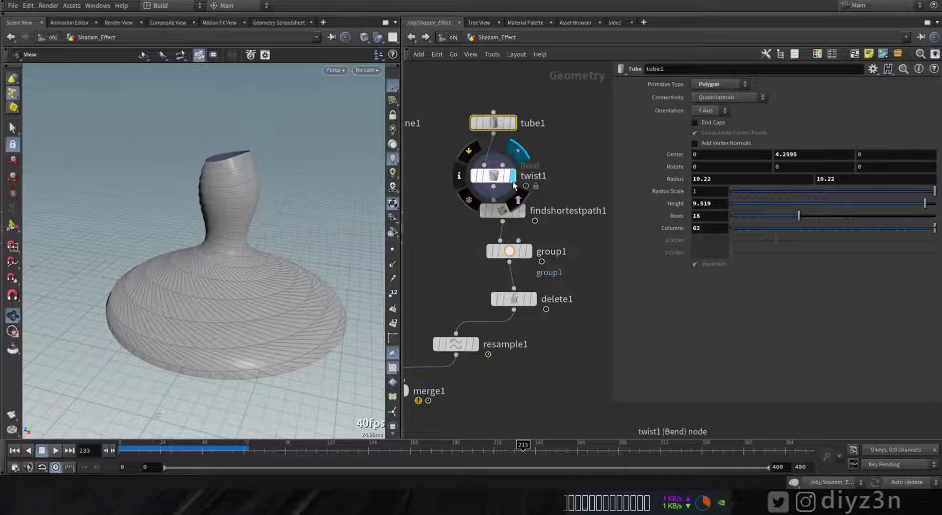
click(520, 211)
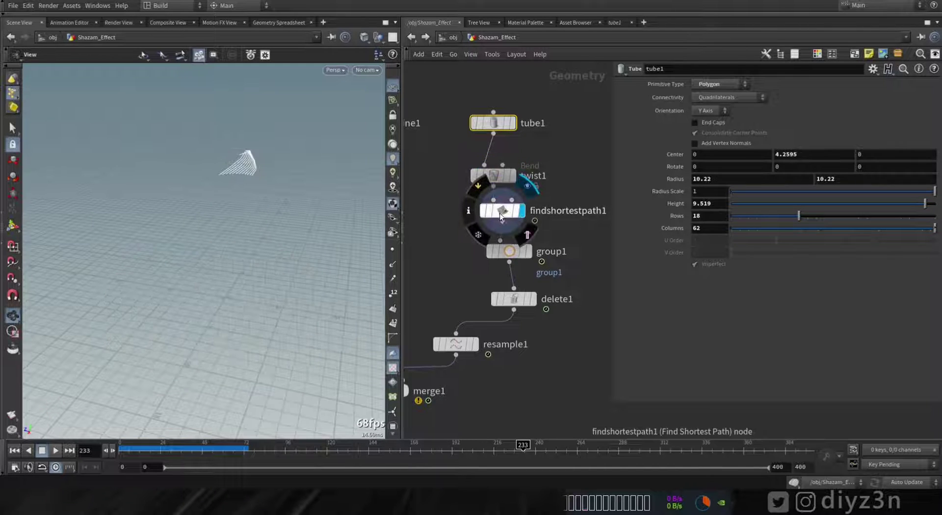
click(500, 212)
click(928, 85)
alt+middle_drag(215, 302, 214, 256)
alt+drag(215, 257, 258, 248)
drag(337, 346, 39, 309)
key(Return)
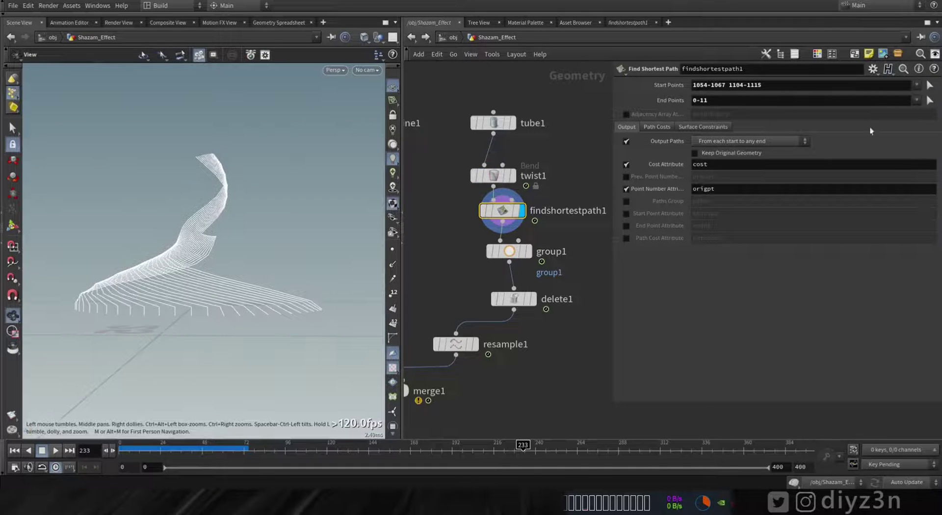
click(930, 87)
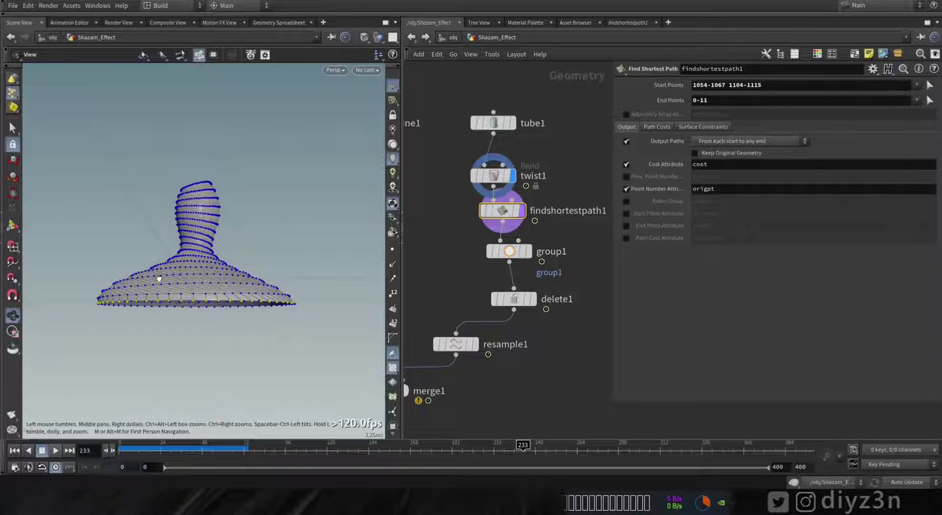
drag(315, 370, 78, 298)
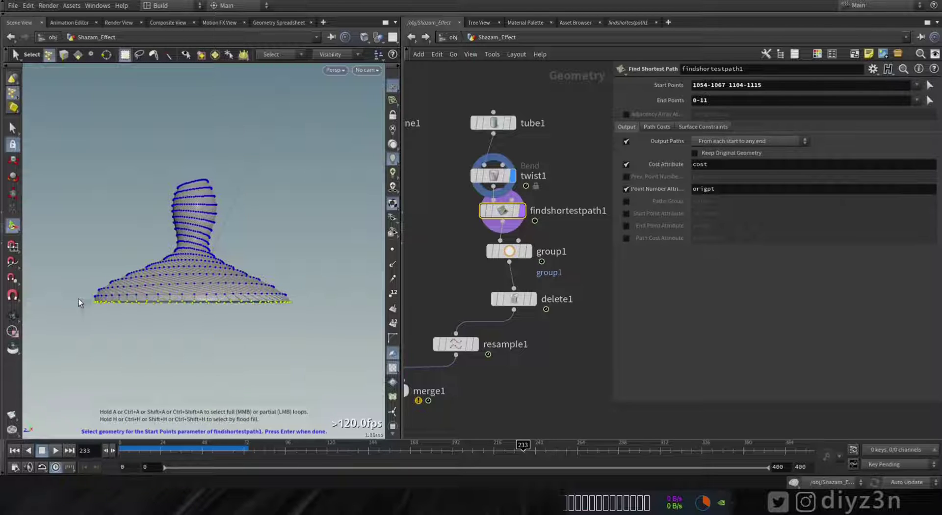
key(Return)
Step: Reselect the End Points of findshortestpath1 by lassoing the upper rim of the twisted tube
click(929, 100)
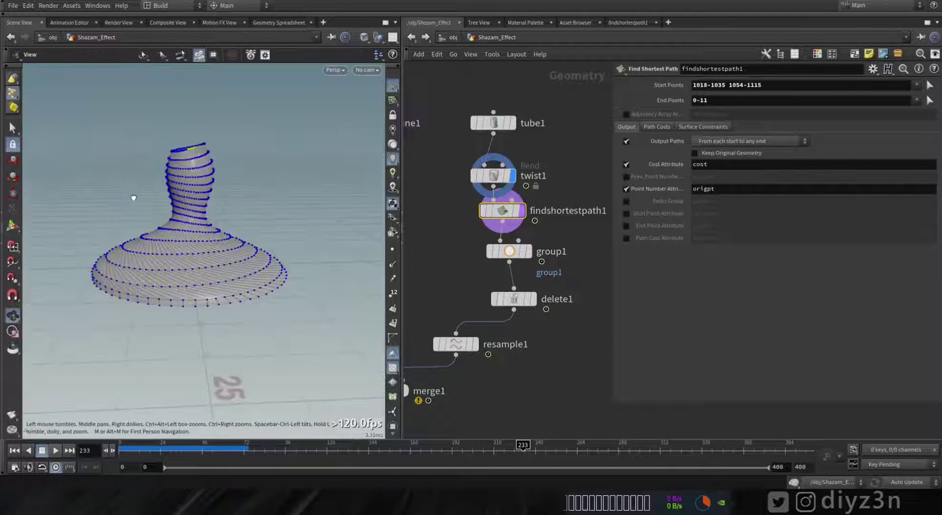
click(138, 55)
drag(201, 118, 145, 132)
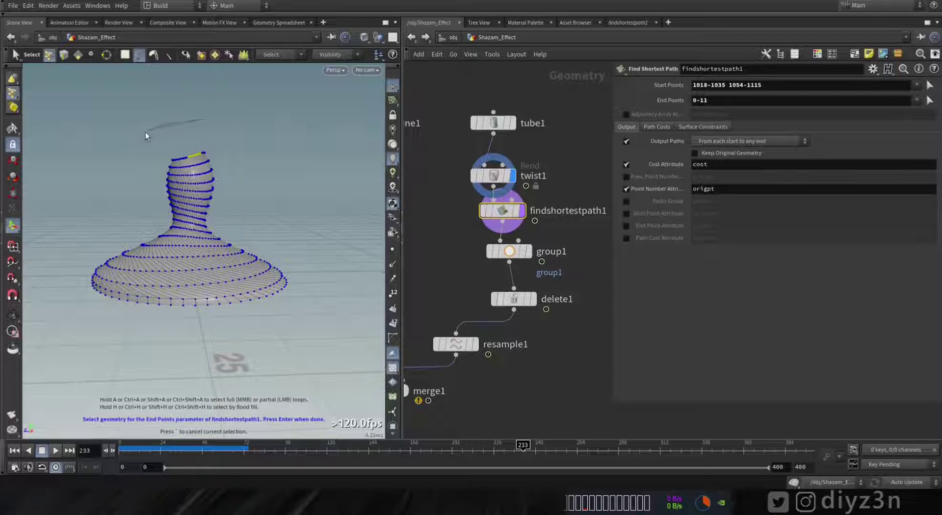
drag(219, 147, 219, 150)
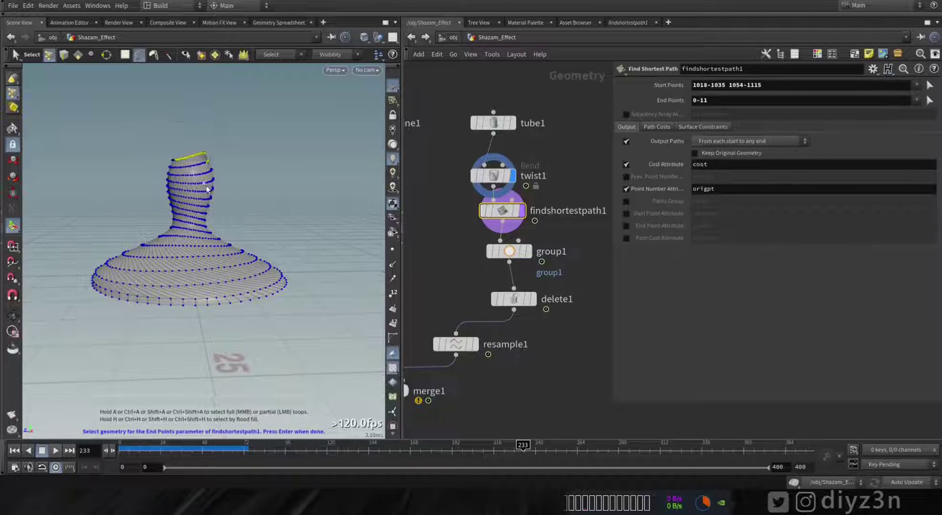
mouse_move(179, 119)
mouse_down()
mouse_move(163, 156)
mouse_move(217, 140)
mouse_up()
key(Return)
mouse_move(182, 240)
mouse_down()
mouse_move(224, 230)
mouse_move(237, 209)
mouse_up()
Step: Display group1, delete1 and transform1 in turn to review the denser curves and the swept tentacles
click(527, 250)
click(510, 251)
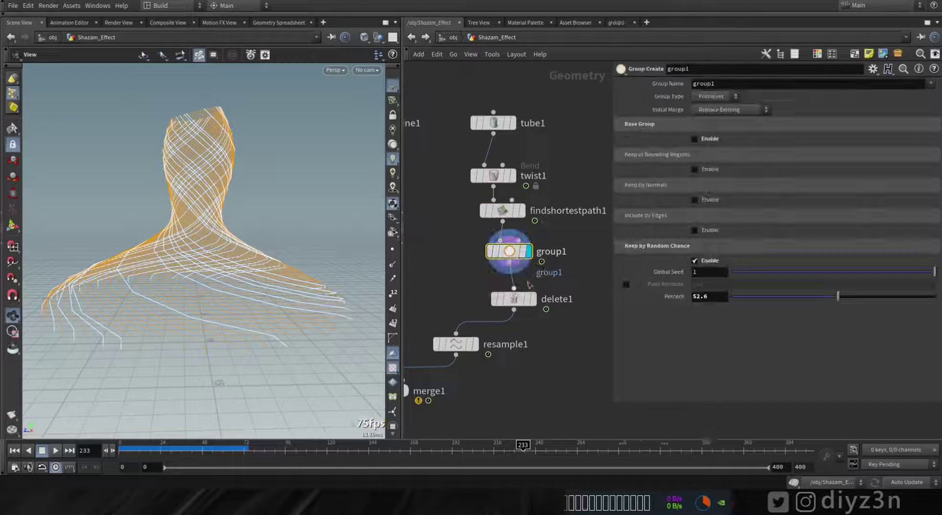
click(532, 298)
middle_drag(499, 346, 567, 207)
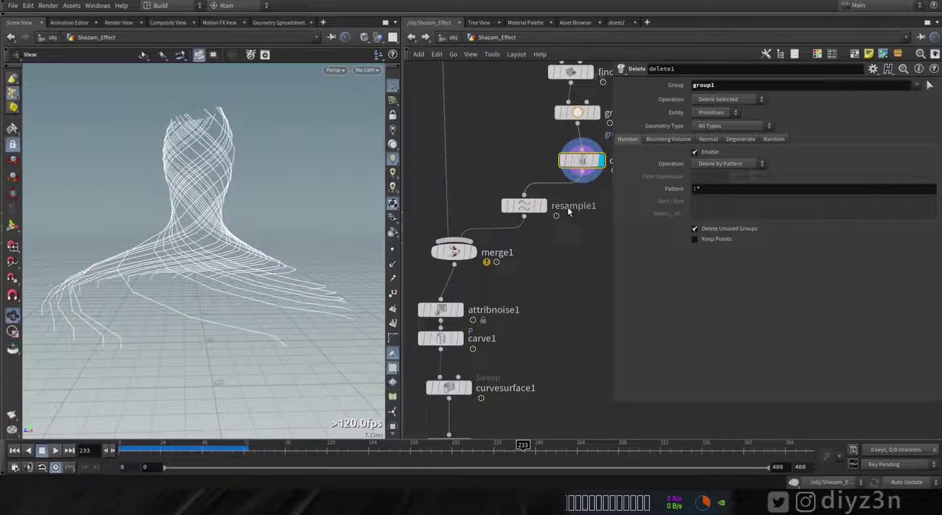
middle_drag(480, 431, 494, 256)
click(483, 270)
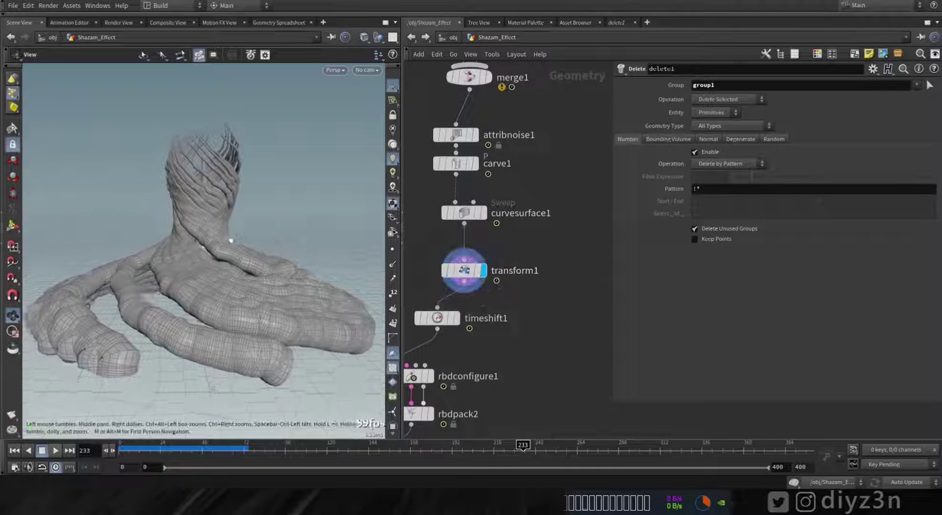
Step: Scrub the timeline back to frame 147 and examine the twisting swept tentacles from another angle
drag(230, 240, 237, 269)
drag(150, 447, 373, 455)
mouse_move(216, 253)
mouse_down()
mouse_move(245, 252)
mouse_move(229, 237)
mouse_move(221, 245)
mouse_up()
Step: Try a different Radius on the curvesurface1 sweep and undo the change
middle_drag(569, 125, 578, 261)
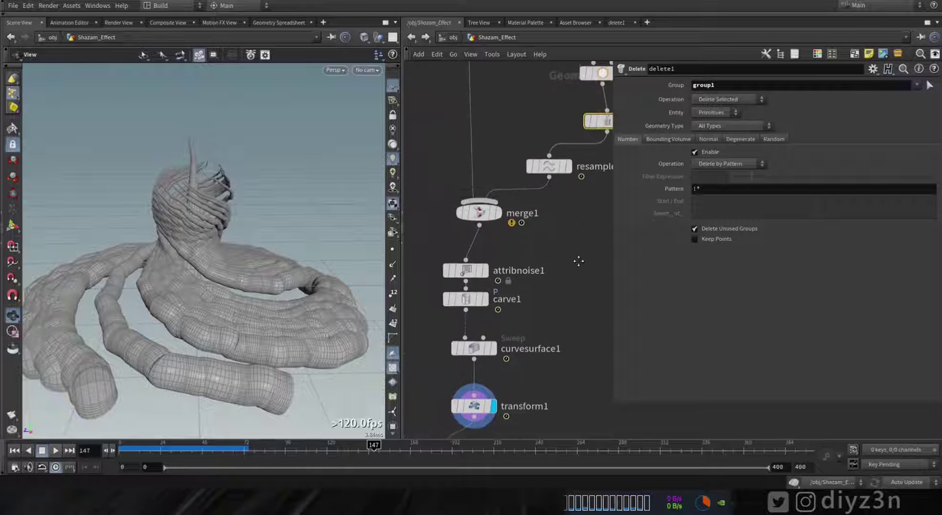
click(476, 349)
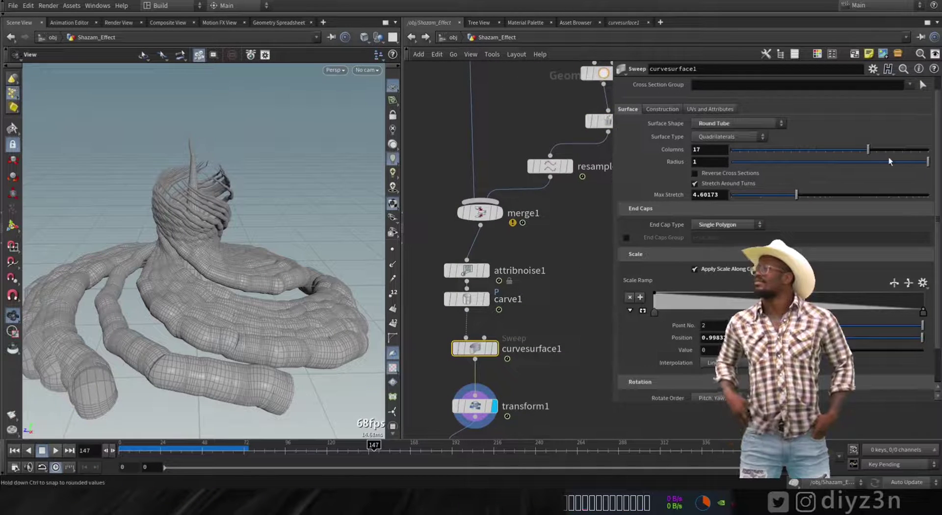
middle_drag(704, 161, 664, 164)
key(ctrl+z)
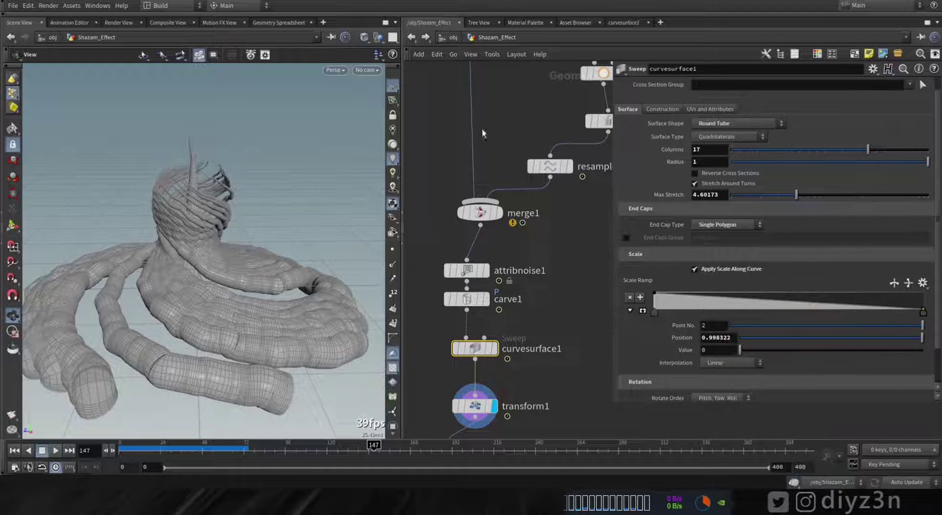
Step: Insert an Attribute Create node between line1 and merge1, defining a pscale attribute with a value of 2.4
middle_drag(482, 128, 510, 213)
key(Tab)
text(cre)
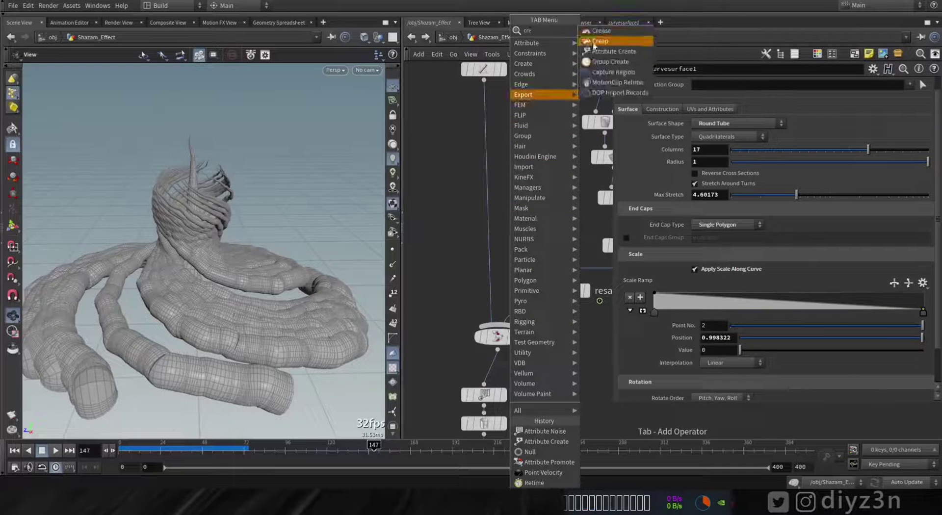
click(595, 42)
click(489, 189)
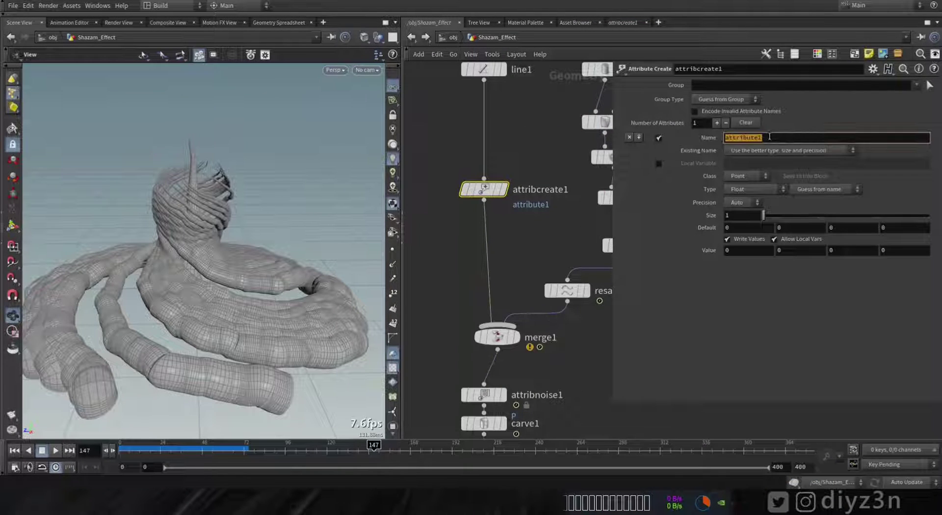
key(Return)
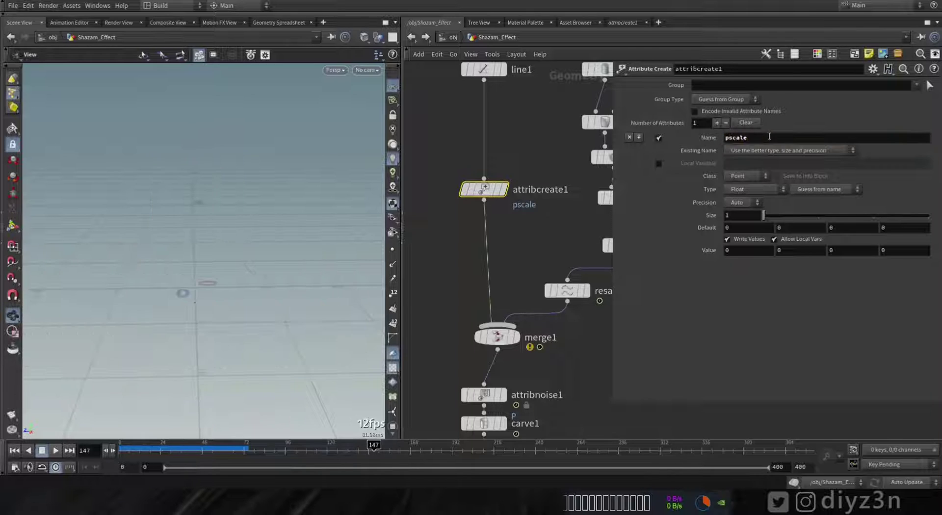
mouse_move(738, 250)
middle_down()
mouse_move(765, 250)
mouse_move(739, 257)
middle_up()
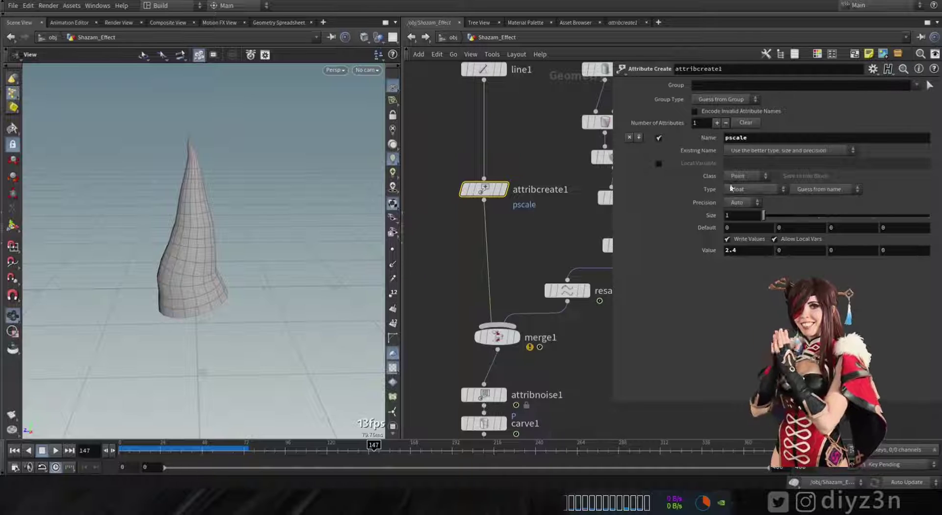
Step: Duplicate the pscale Attribute Create node between resample1 and merge1 and set its value to 0.1
middle_drag(575, 244, 538, 204)
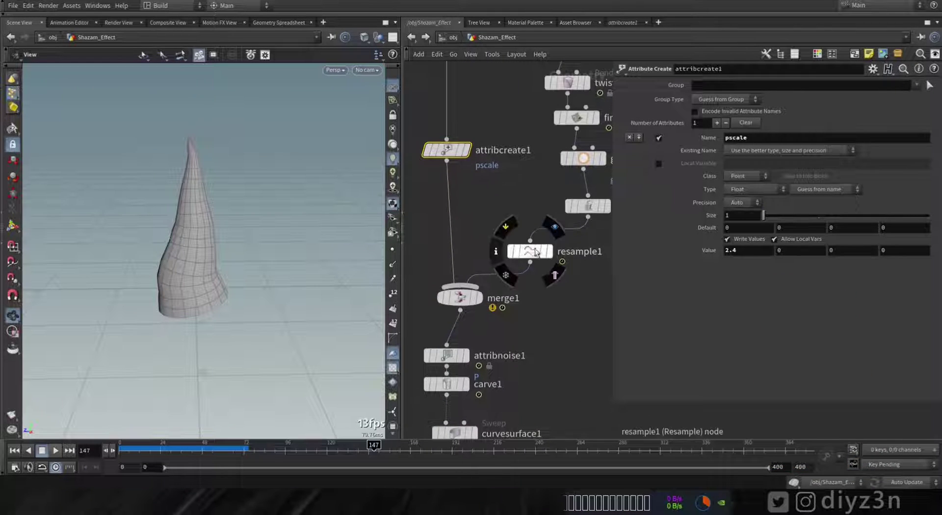
drag(532, 251, 577, 195)
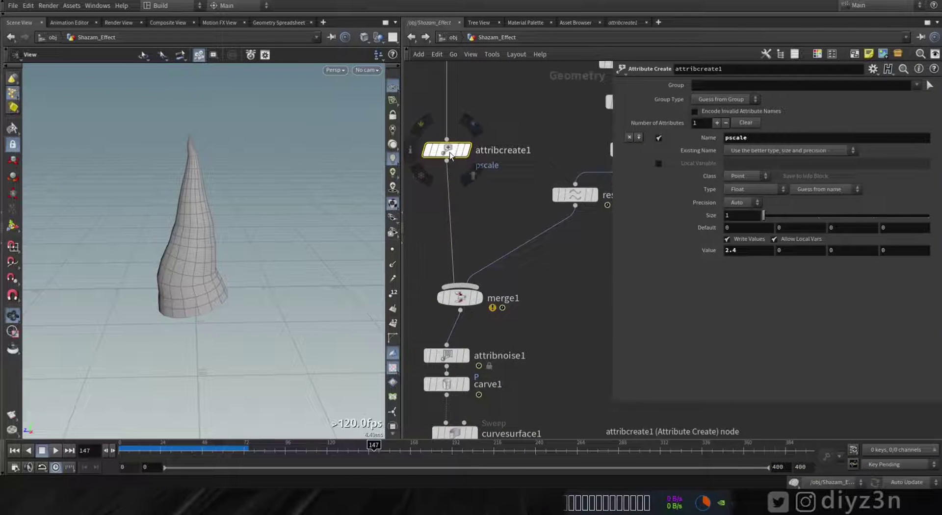
key(ctrl+c)
key(ctrl+v)
drag(512, 226, 526, 248)
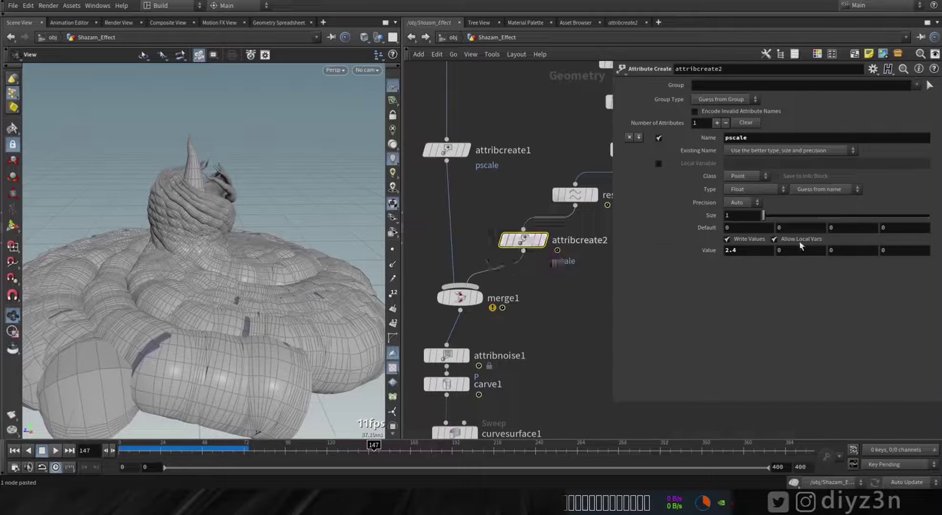
middle_drag(742, 251, 627, 246)
Step: Play the animation from the first frame and review the thin spiral curves around the central spike
drag(294, 221, 272, 245)
click(14, 450)
click(56, 450)
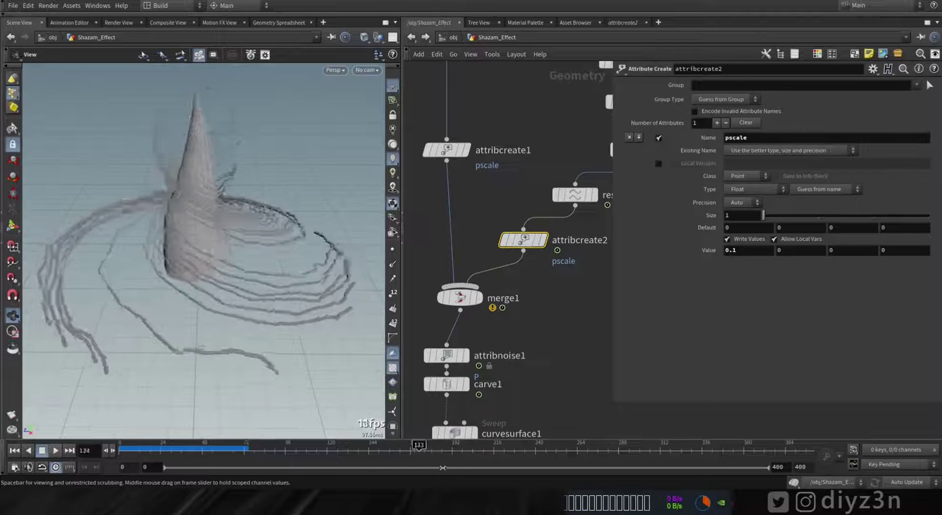
drag(254, 207, 216, 307)
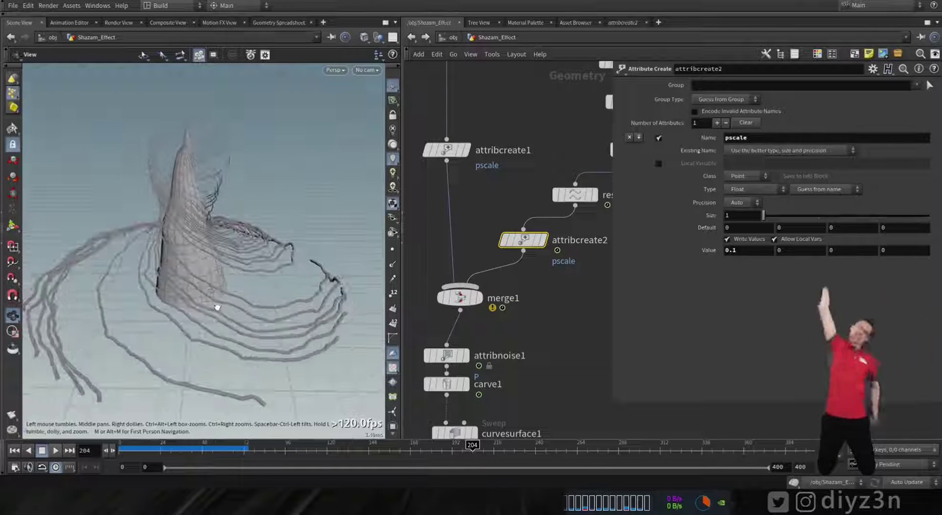
Step: Tidy the network by repositioning resample1 and attribcreate2 beneath delete1
middle_drag(556, 263, 490, 307)
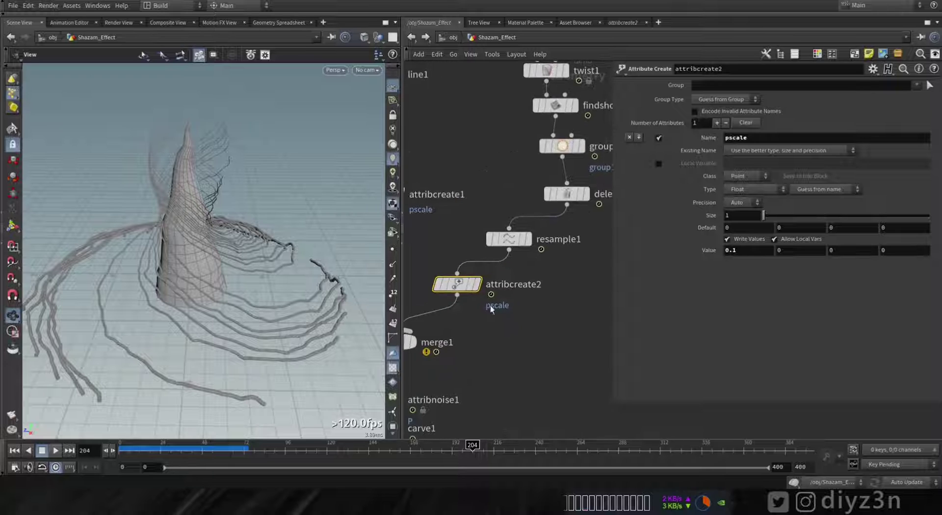
drag(455, 287, 528, 288)
drag(509, 245, 567, 236)
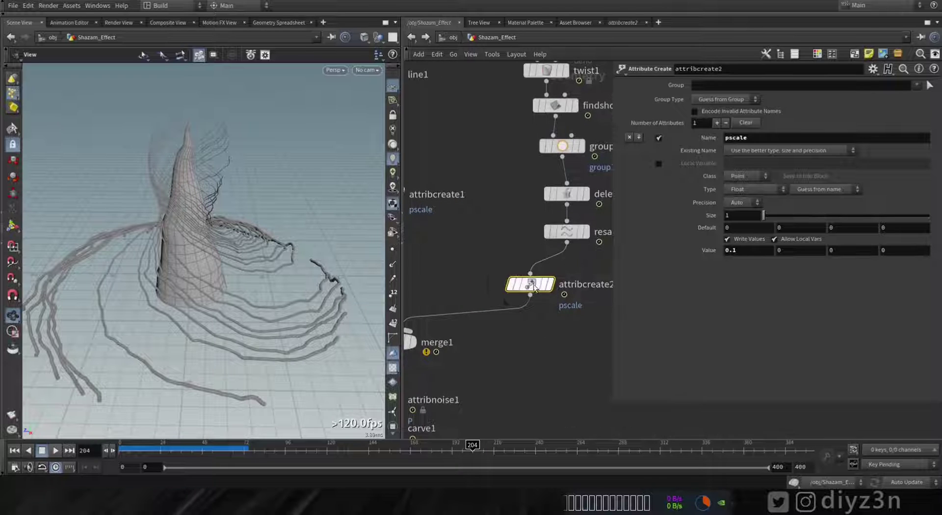
drag(531, 283, 534, 220)
Step: Insert an Attribute Noise node between attribcreate2 and merge1
key(Tab)
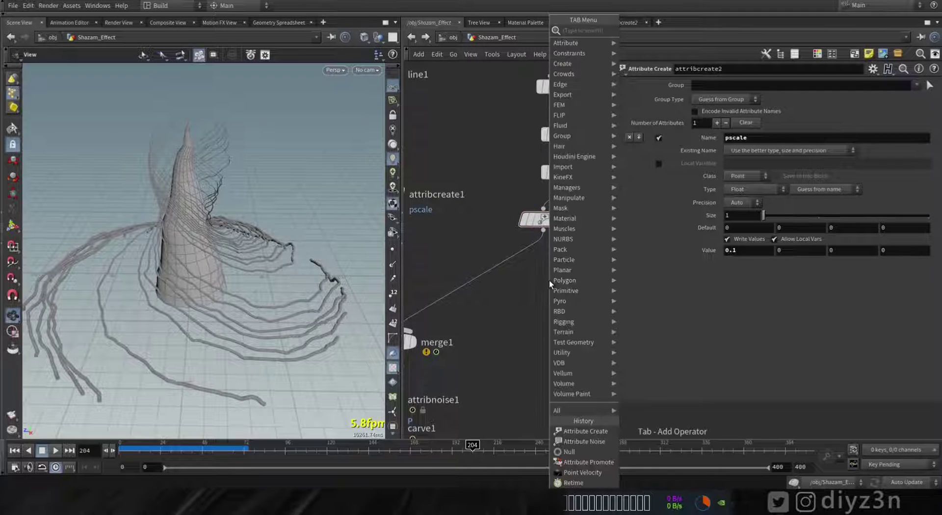
text(n)
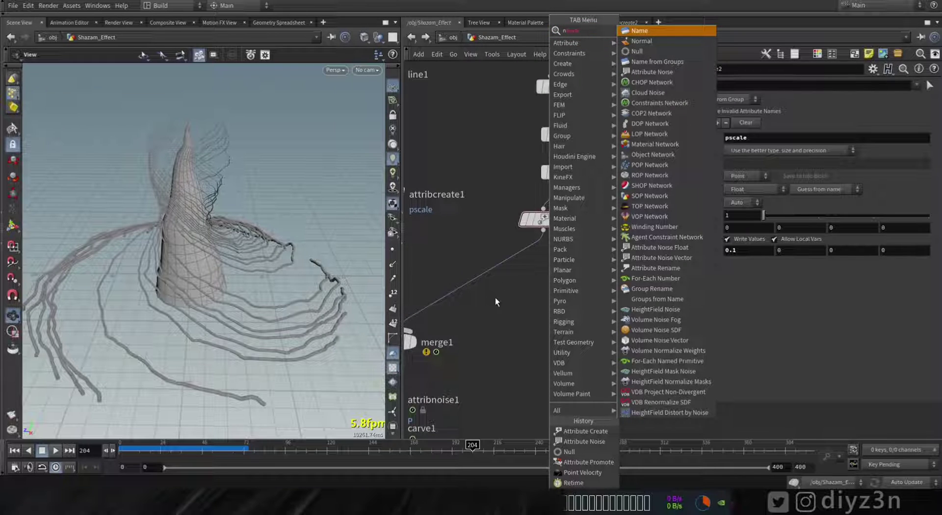
key(Escape)
key(Tab)
text(noi)
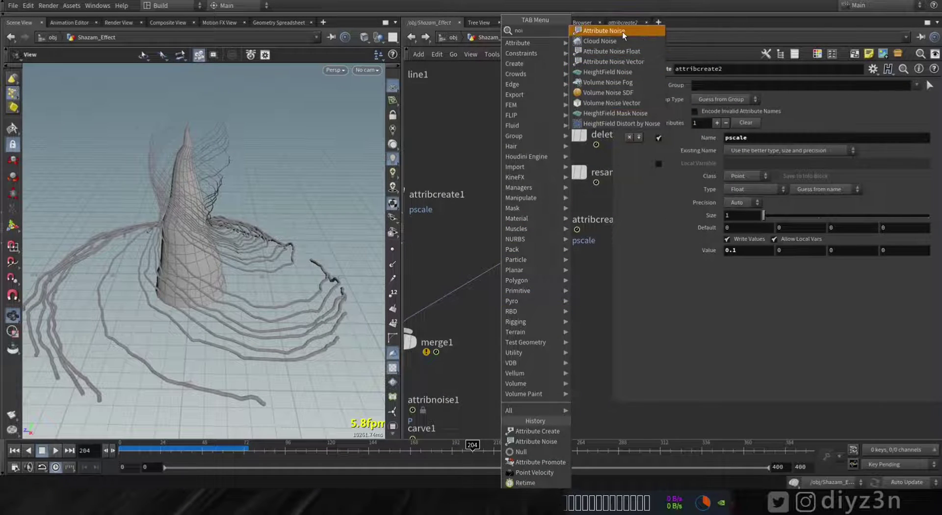
click(622, 32)
click(543, 261)
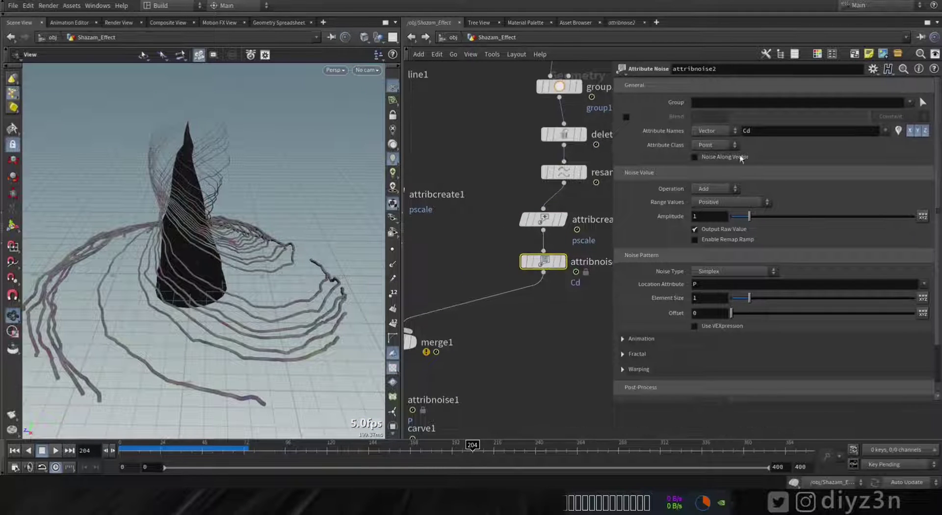
Step: Try float point noise on pscale with Amplitude 1.57 and Element Size 1.37, and delete the noise node
click(713, 131)
click(713, 144)
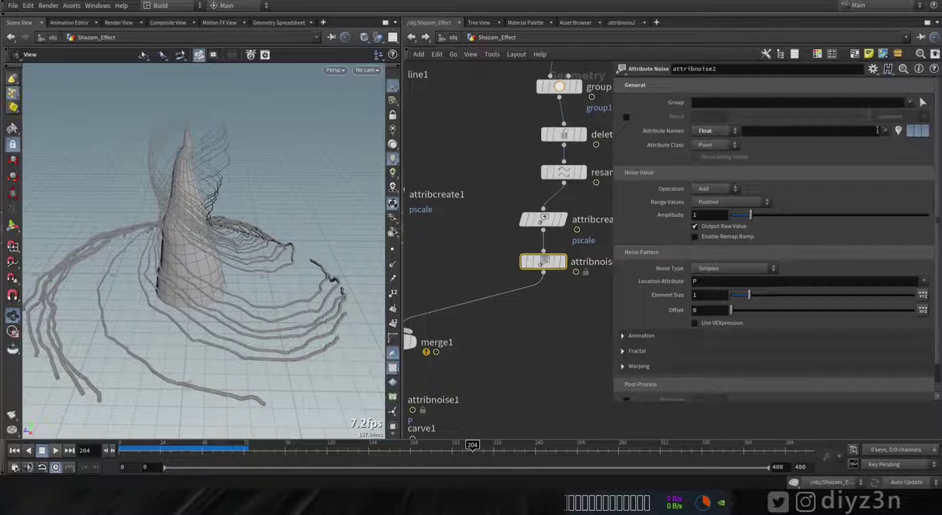
click(890, 142)
drag(761, 216, 765, 216)
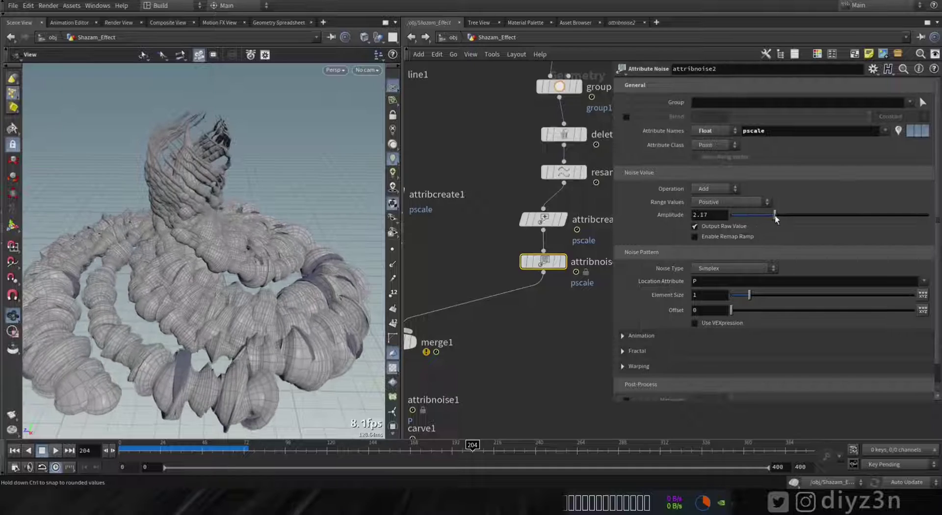
click(135, 449)
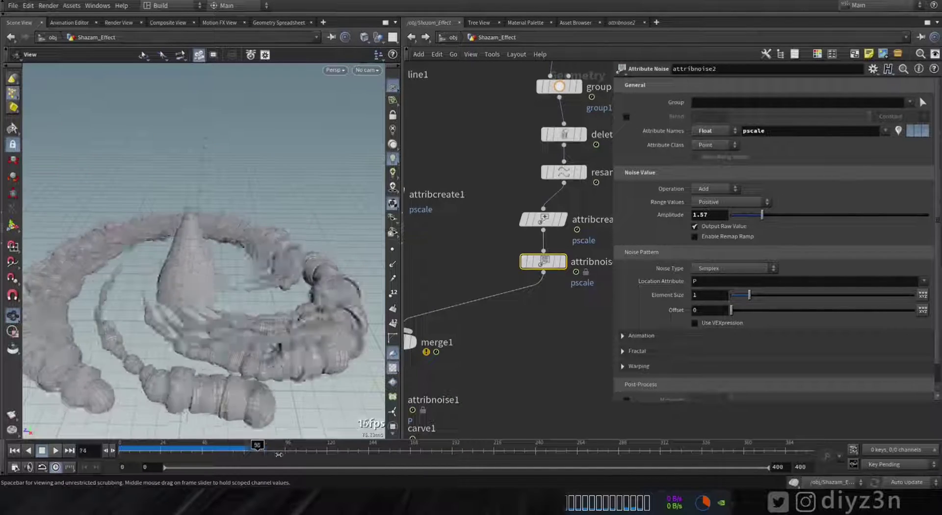
mouse_move(749, 294)
mouse_down()
mouse_move(769, 292)
mouse_move(755, 296)
mouse_up()
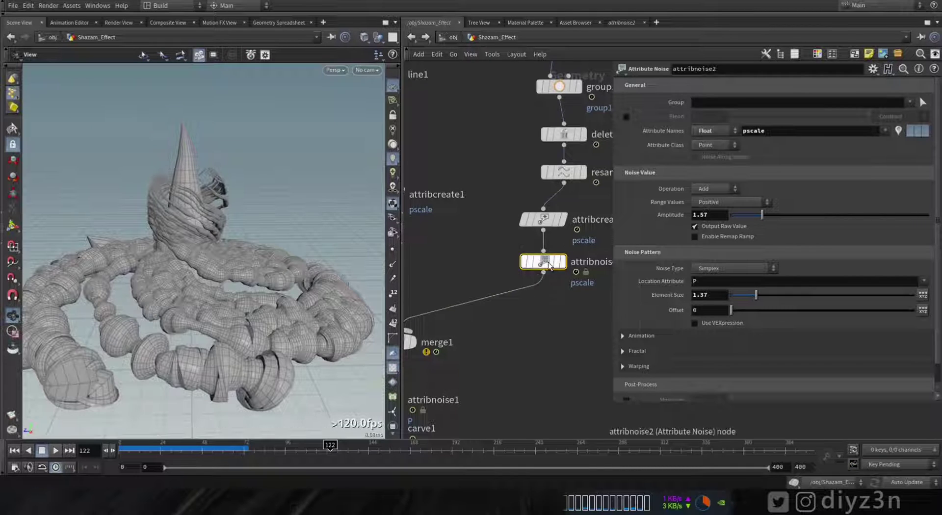
key(Delete)
Step: Open the geometry spreadsheet of attribcreate2 and inspect its primitive attributes alongside the curves in the viewport
click(543, 218)
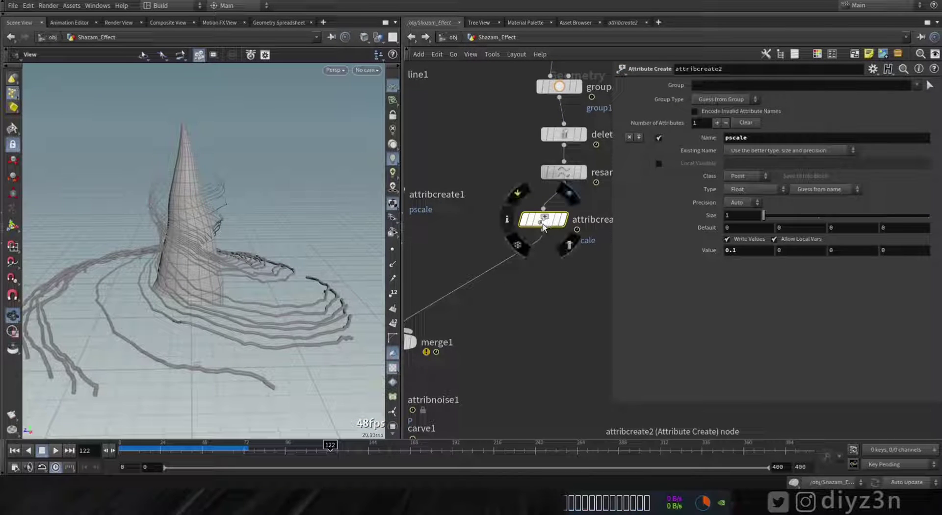
right_click(546, 224)
click(564, 275)
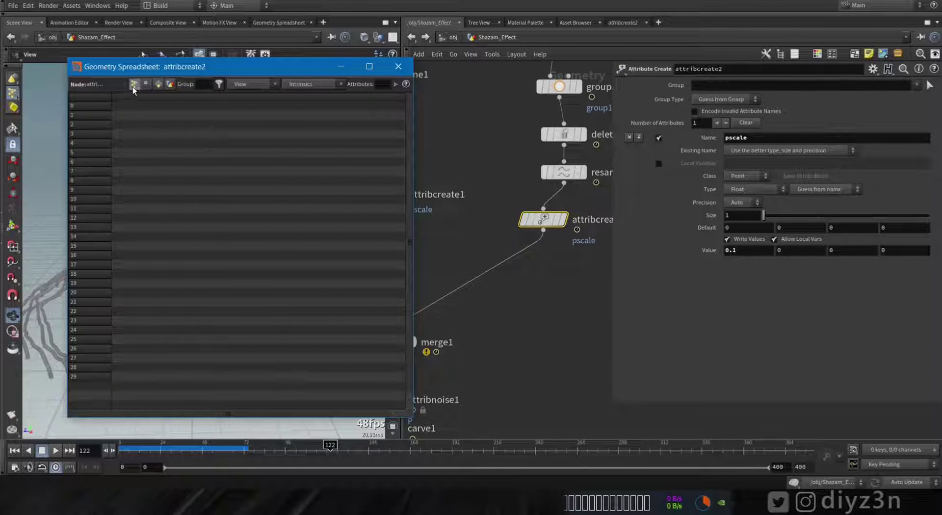
drag(240, 66, 482, 65)
drag(231, 295, 242, 187)
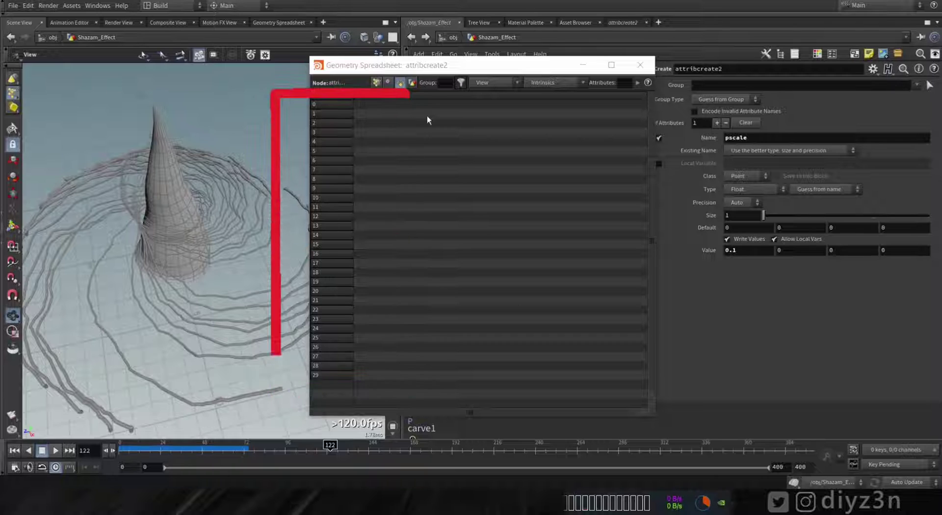
click(511, 64)
drag(511, 64, 275, 55)
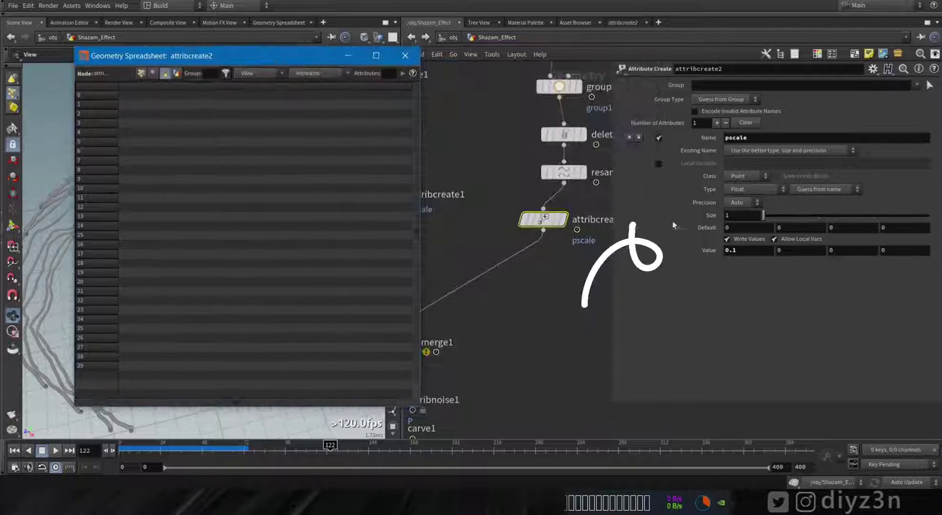
Step: Set attribcreate2's Class to Primitive and its pscale value to 2.1, and close the geometry spreadsheet
click(746, 176)
click(739, 199)
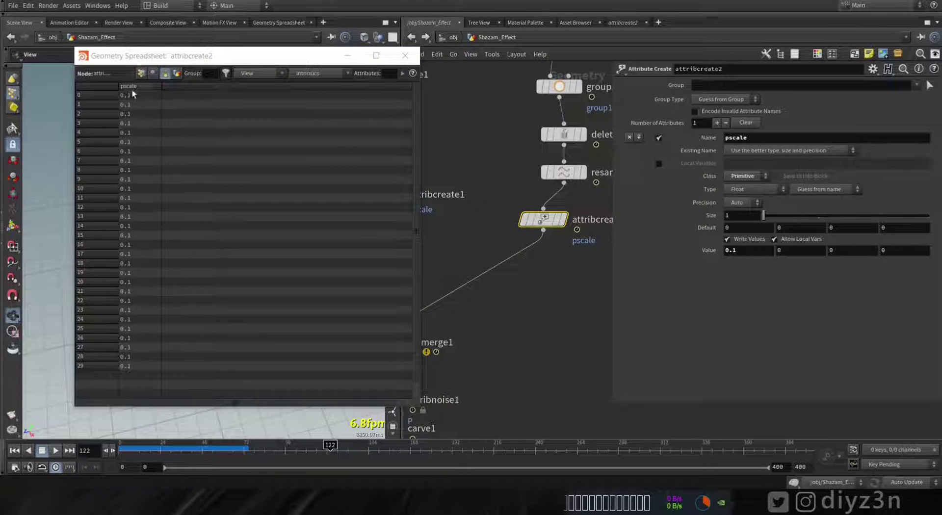
middle_click(741, 249)
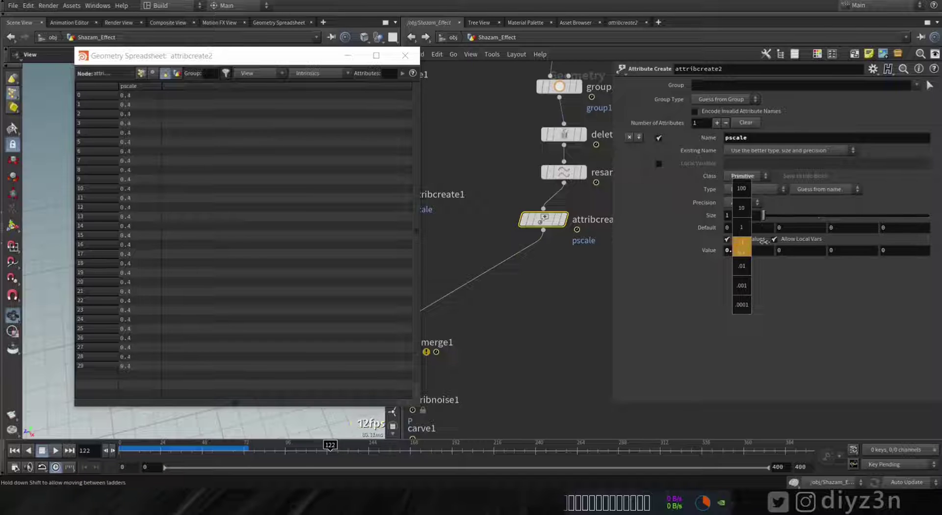
middle_drag(855, 241, 849, 241)
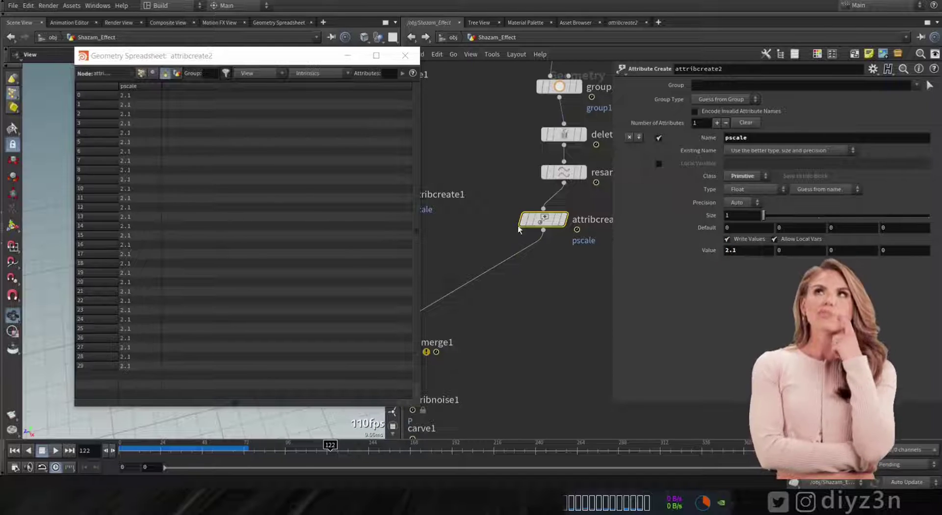
drag(542, 223, 564, 213)
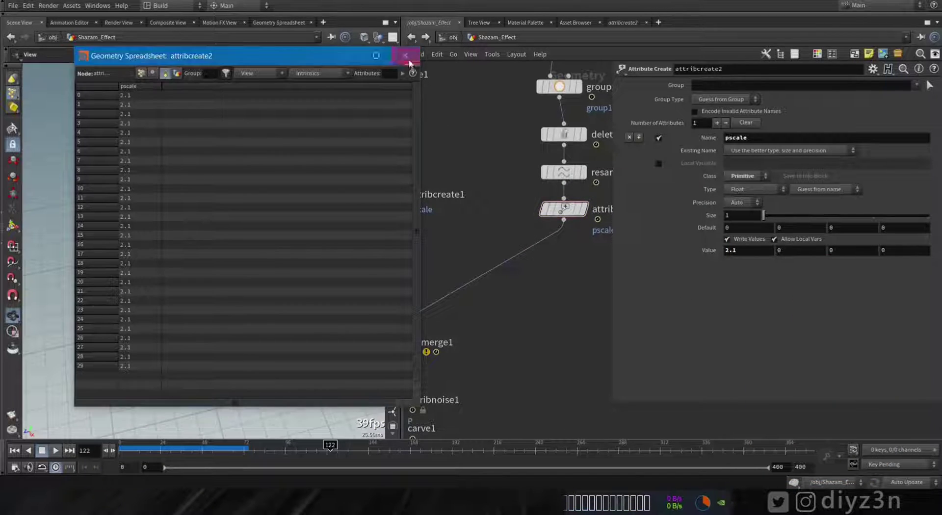
click(405, 56)
Step: Add an Attribute Noise node between attribcreate2 and merge1 and open its geometry spreadsheet
key(Tab)
text(noi)
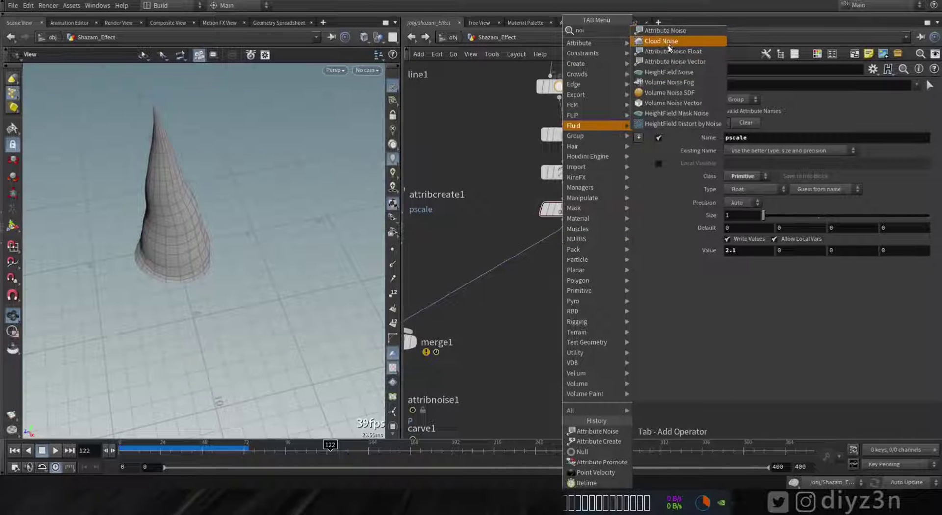
key(Return)
click(554, 254)
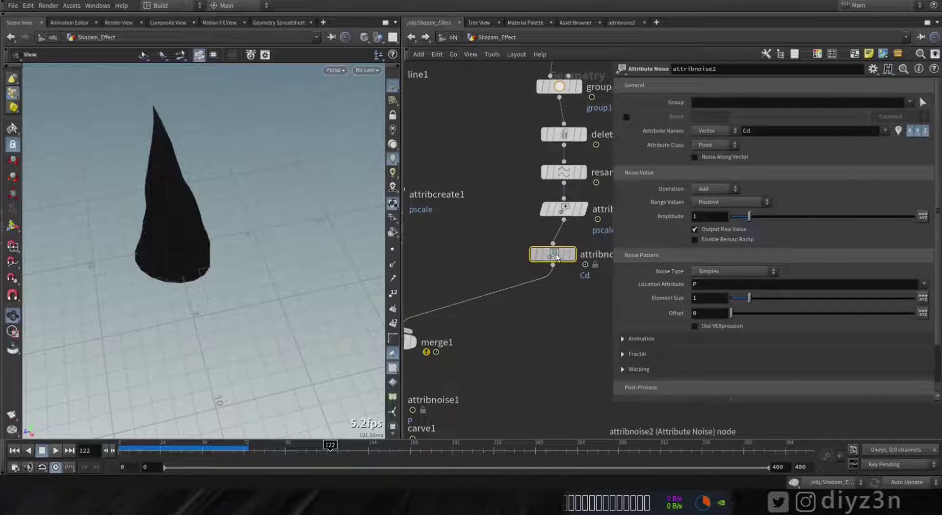
right_click(555, 254)
click(588, 317)
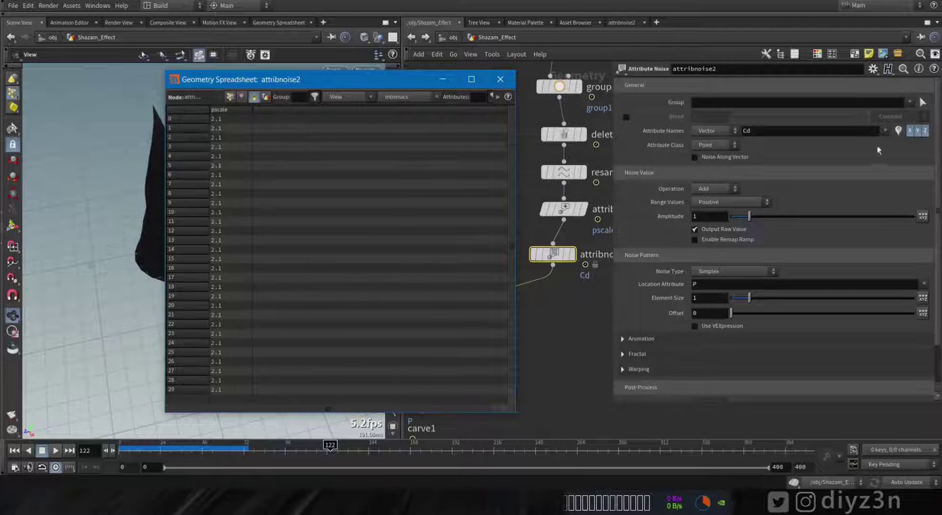
Step: Set attribnoise2 to apply Float noise to the pscale attribute with the Primitive attribute class
click(712, 130)
click(712, 142)
click(713, 146)
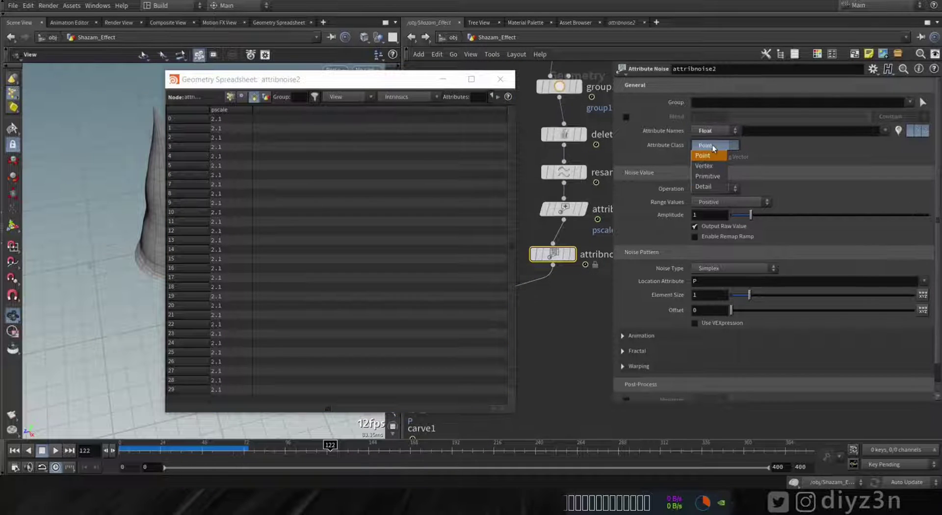
click(884, 131)
click(884, 141)
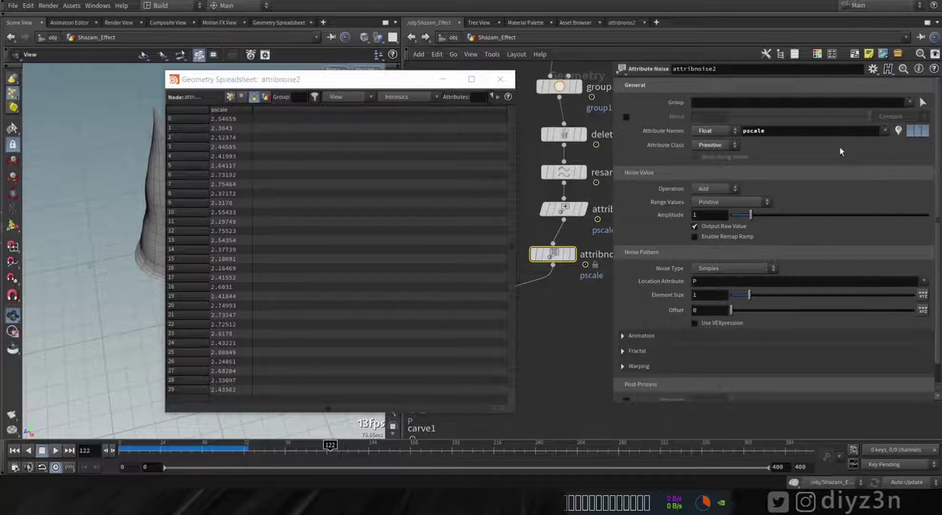
Step: Set attribnoise2's Amplitude to 2.07 and Element Size to 3.2, and close its geometry spreadsheet
drag(750, 215, 841, 222)
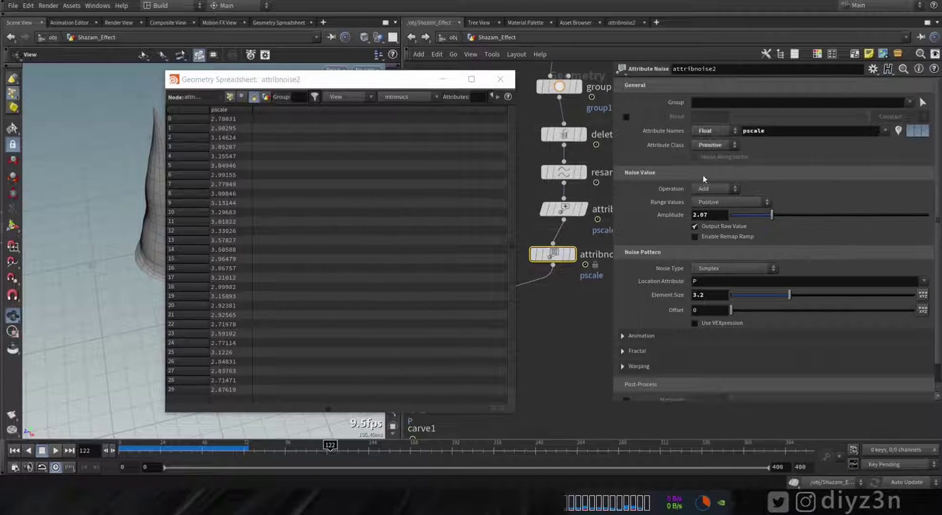
click(500, 79)
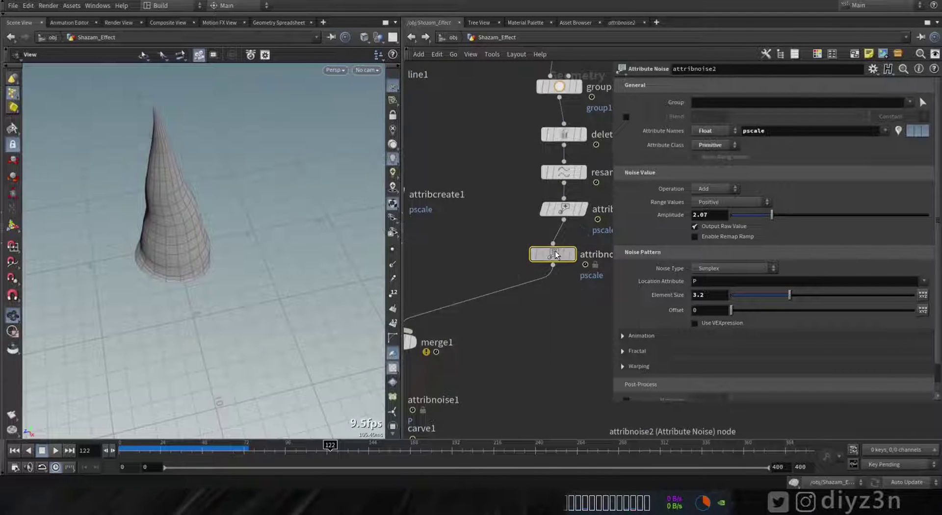
Step: Add an Attribute Promote node between attribnoise2 and merge1
key(Tab)
text(p)
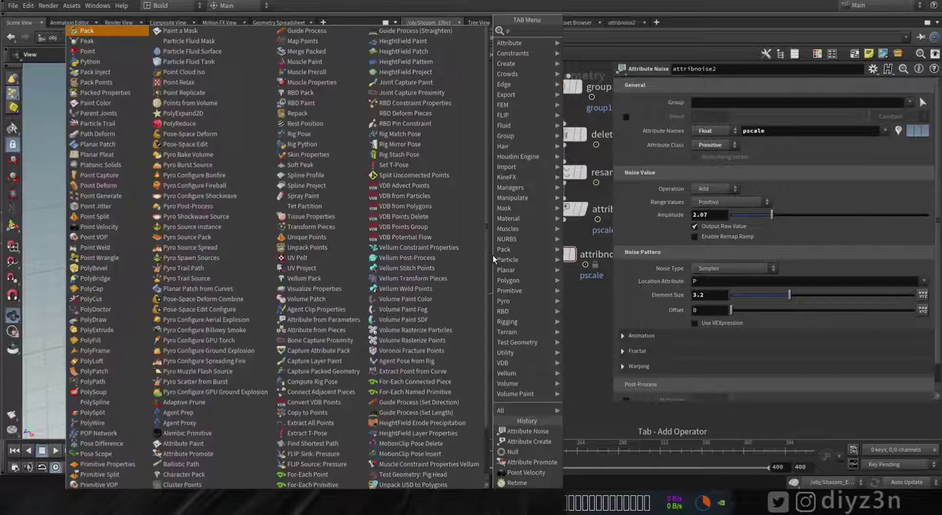
text(ro)
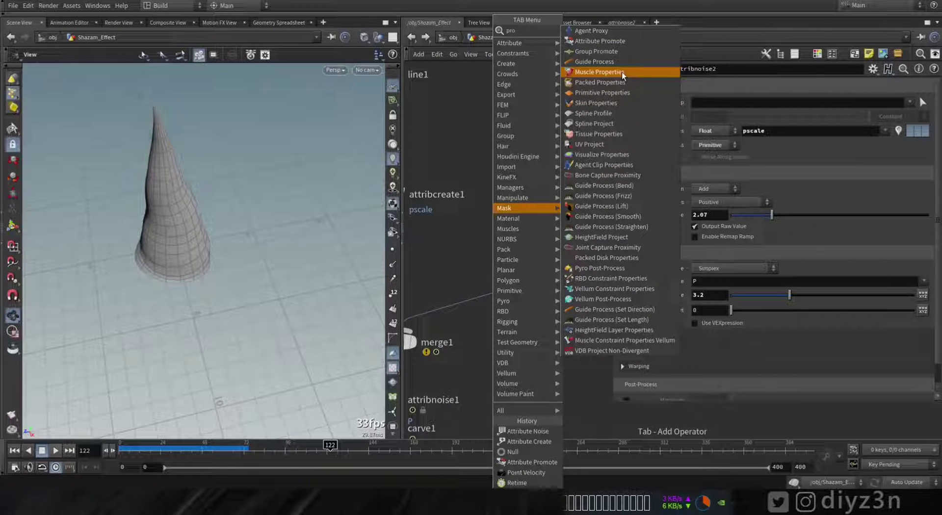
click(598, 43)
click(504, 283)
drag(505, 282, 515, 300)
Step: Open attribpromote1's geometry spreadsheet and set the node to promote the pscale attribute from the Primitive class to Point
right_click(513, 300)
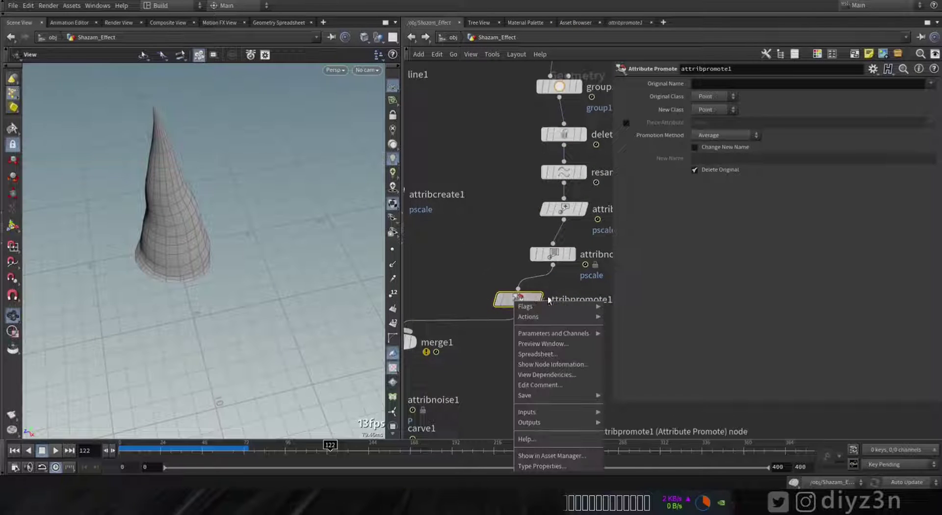
click(552, 354)
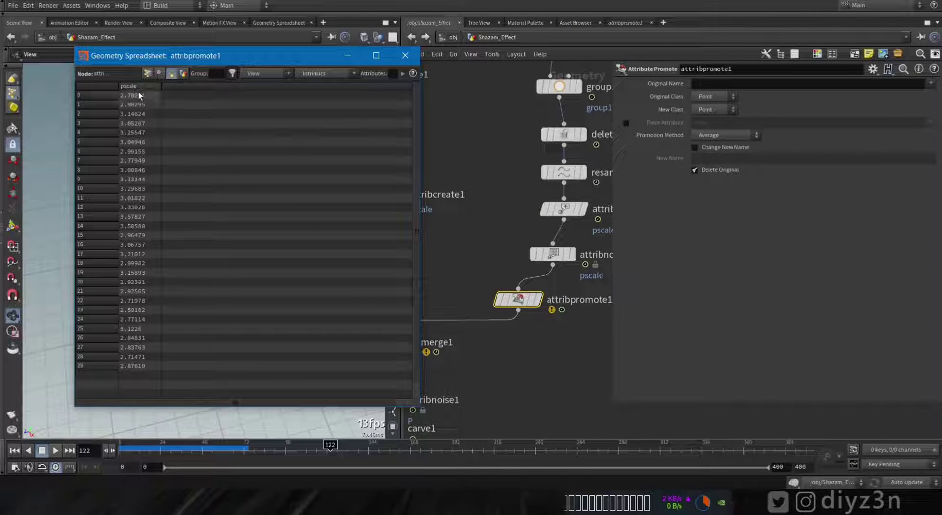
click(714, 98)
click(711, 118)
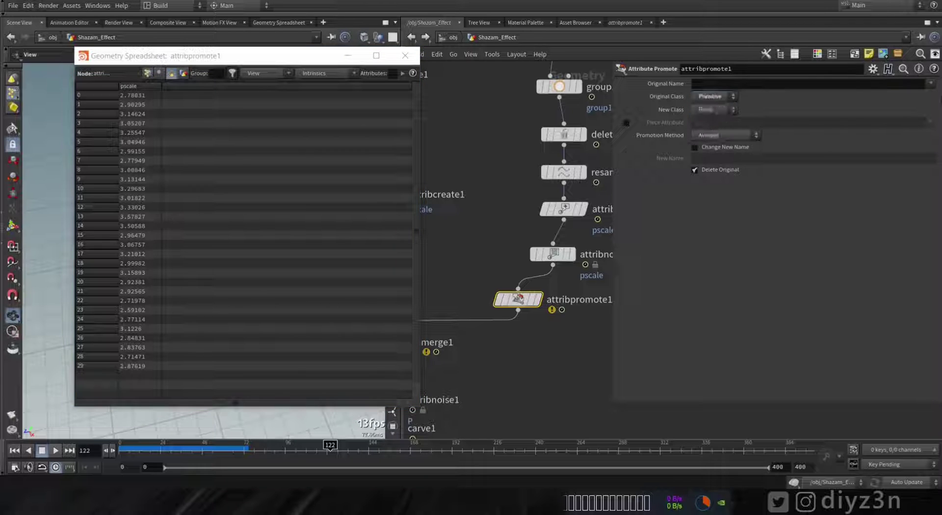
click(930, 84)
click(922, 96)
Step: Check the promoted pscale values in the point spreadsheet, and place attribpromote1 directly below attribnoise2
click(148, 75)
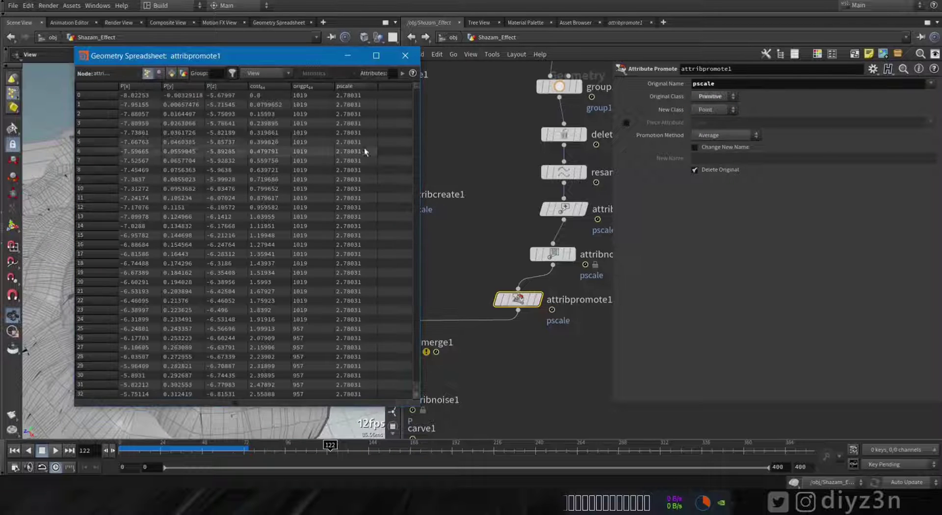
drag(416, 96, 416, 385)
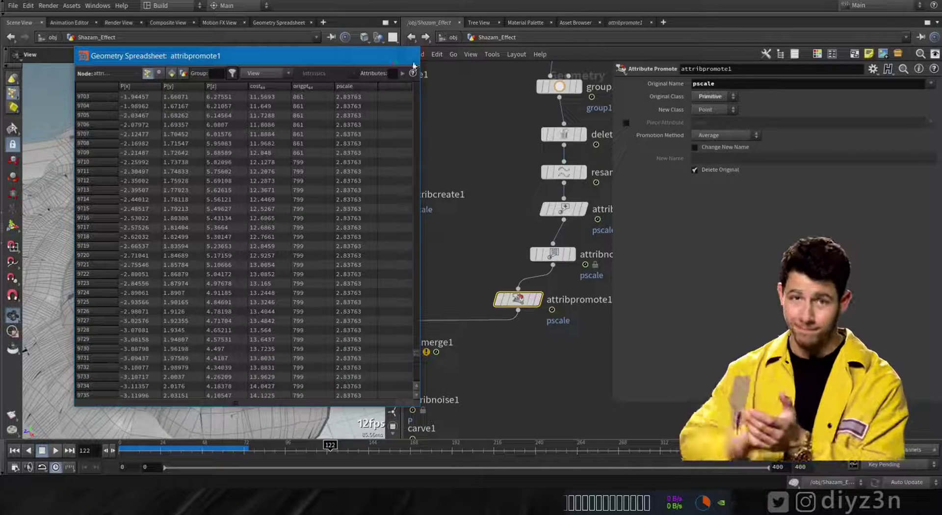
click(404, 56)
drag(520, 302, 554, 297)
Step: Set attribnoise2's Operation to Multiply, its Amplitude to 1.32 and its Element Size to 2.23
click(553, 254)
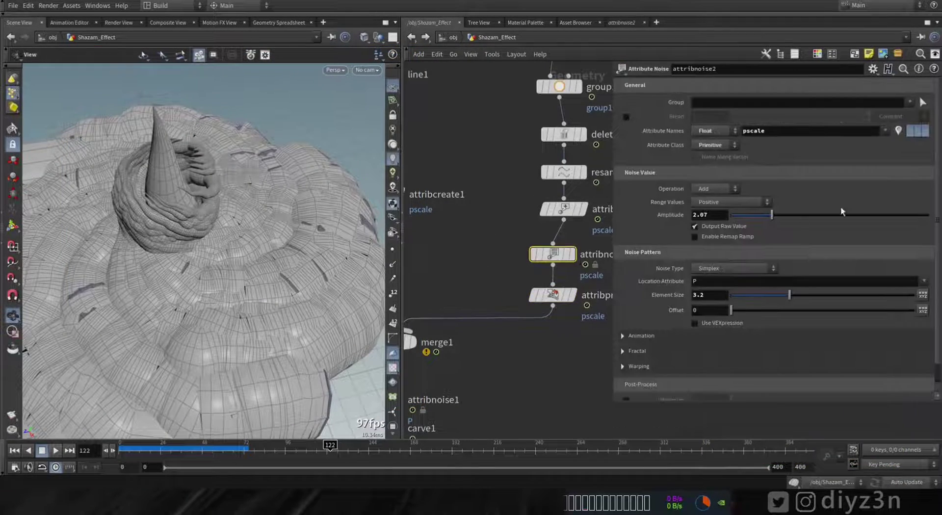
drag(771, 210, 768, 239)
mouse_move(767, 296)
mouse_down()
mouse_move(797, 302)
mouse_move(772, 304)
mouse_up()
click(708, 191)
click(707, 230)
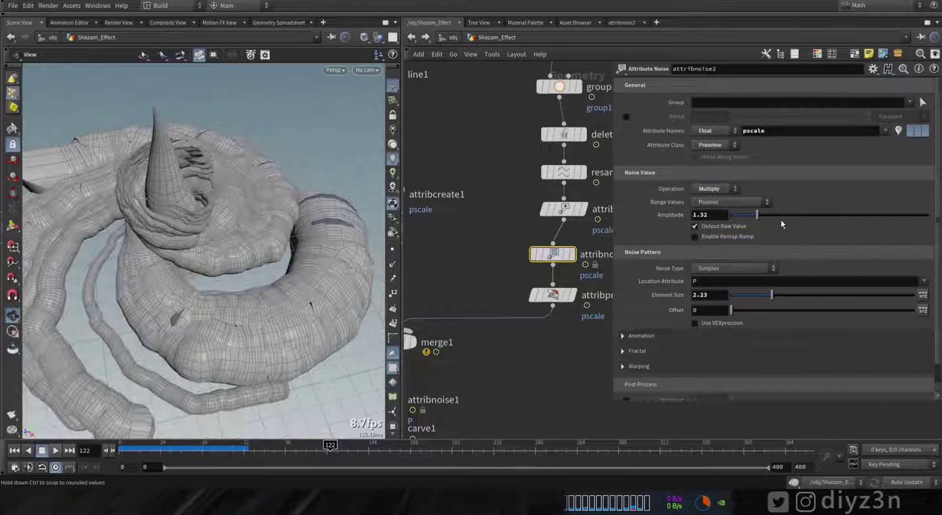
Step: Set attribnoise2 to Zero Centered range and Sparse Convolution noise, with Amplitude 4.39, Element Size 2.9 and Offset 26.8
drag(780, 219, 739, 229)
click(728, 202)
click(736, 223)
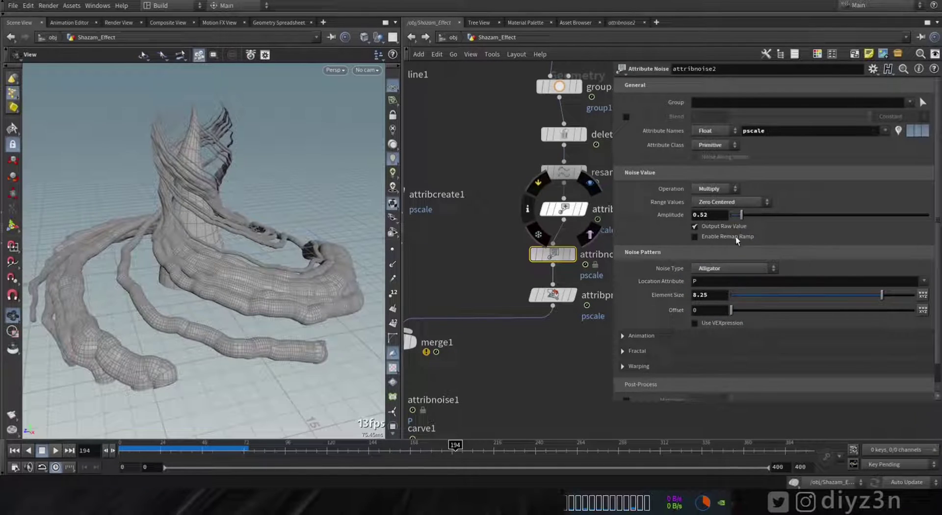
click(734, 267)
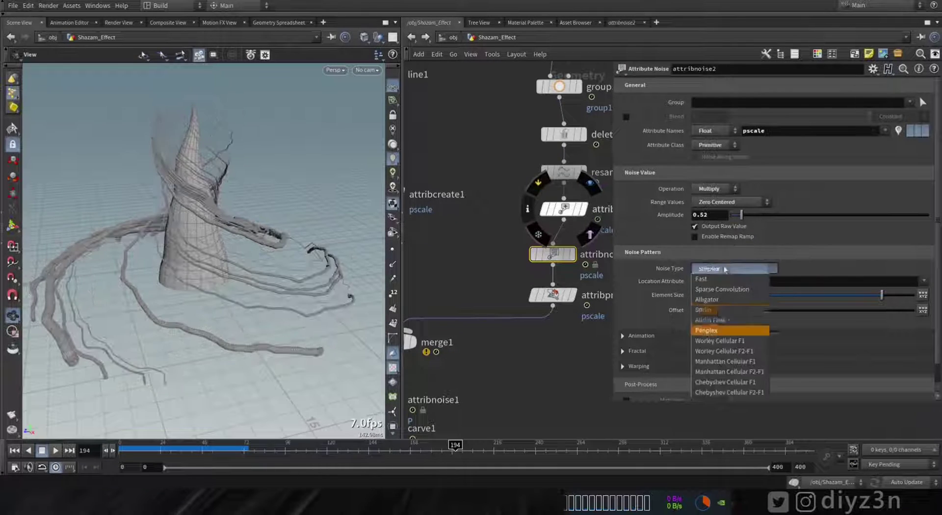
click(720, 330)
drag(741, 215, 762, 216)
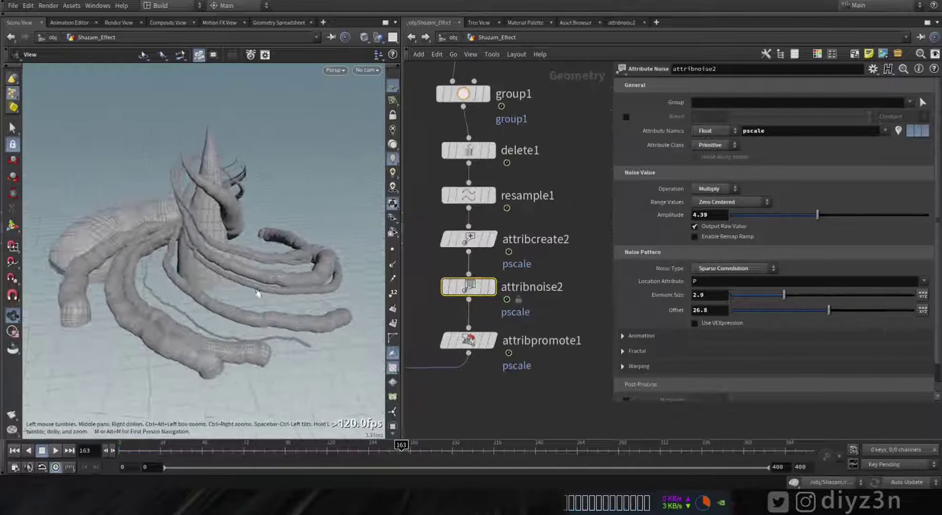
Step: Set group1's Keep by Random Chance percent to 83.6
middle_drag(497, 101, 498, 155)
click(498, 156)
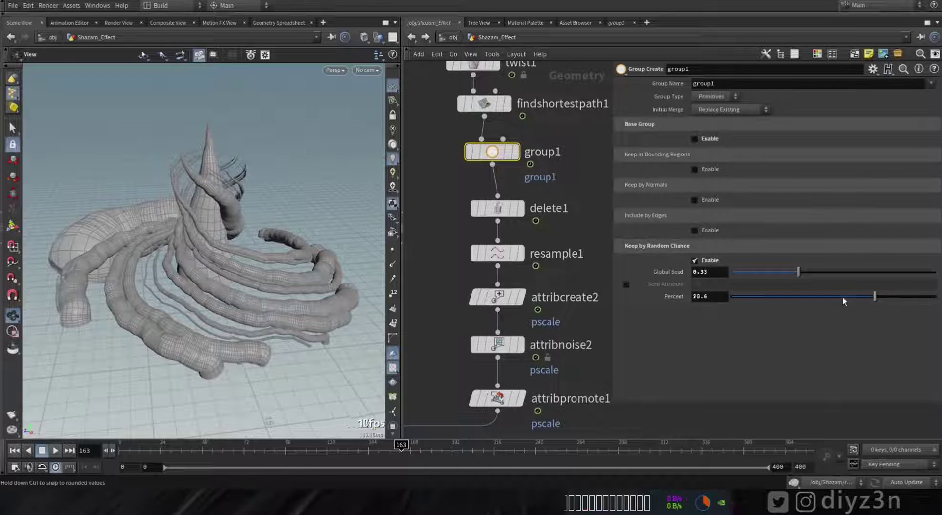
drag(827, 296, 901, 296)
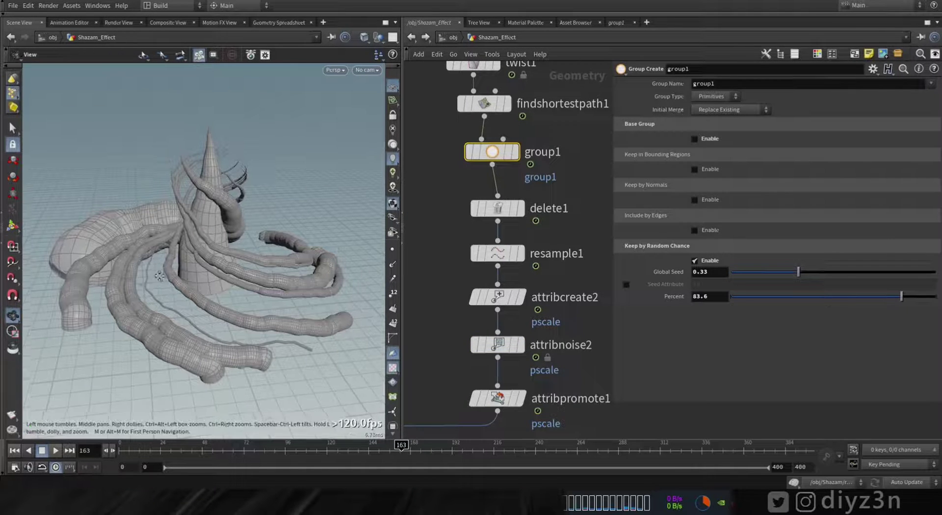
Step: Select attribnoise2 and scrub through the timeline to examine how the tentacles' thickness behaves during the animation
middle_drag(533, 381, 541, 334)
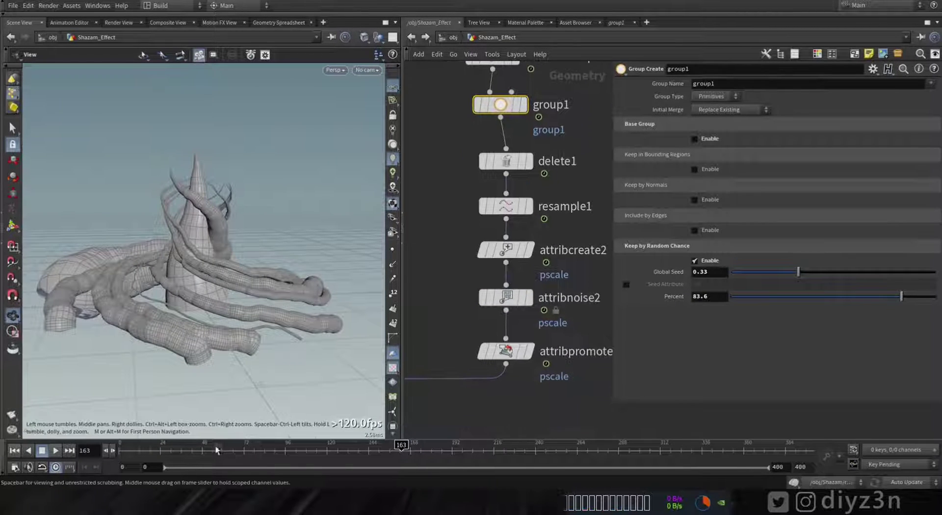
click(512, 299)
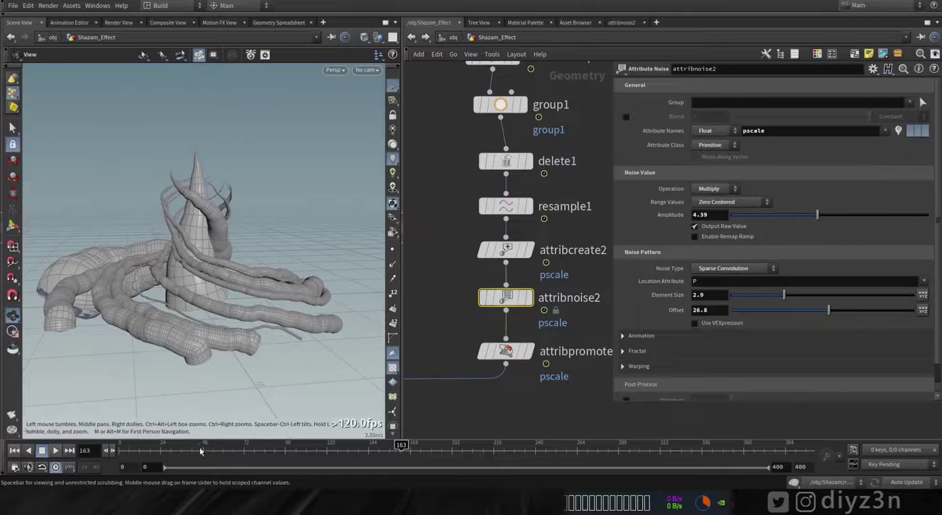
drag(201, 451, 174, 455)
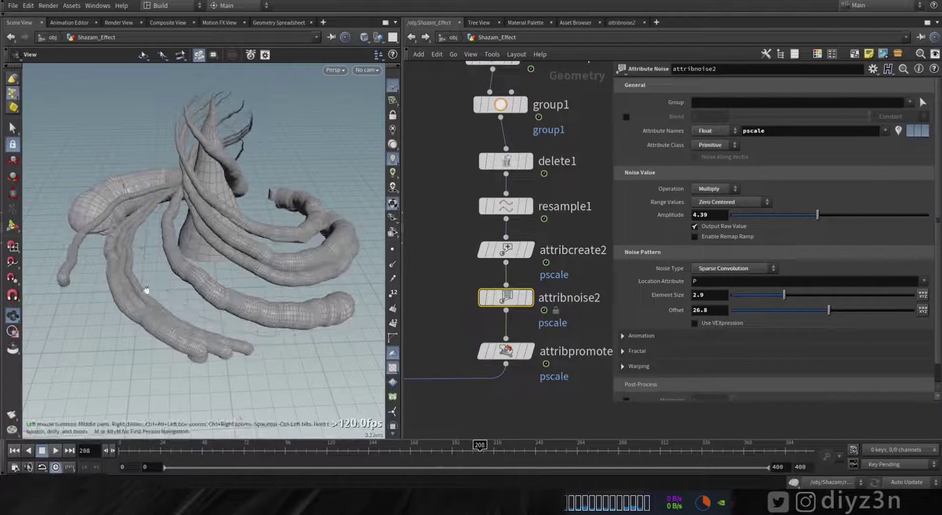
click(471, 450)
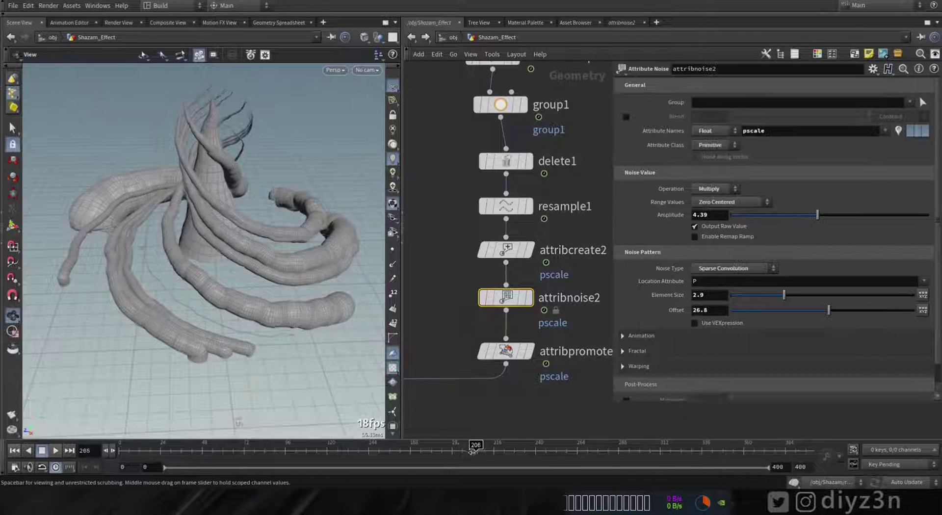
drag(436, 467, 492, 464)
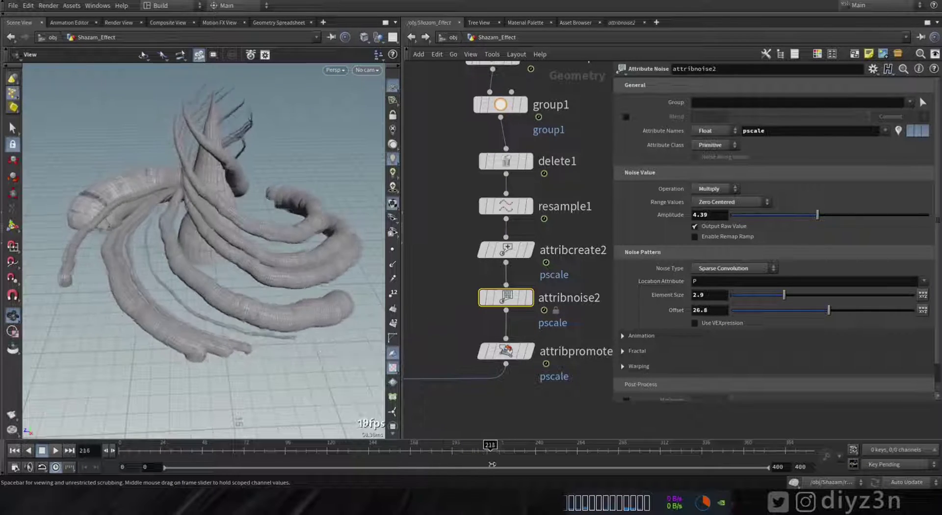
mouse_move(558, 457)
mouse_down()
mouse_move(704, 458)
mouse_move(446, 460)
mouse_move(711, 458)
mouse_move(568, 458)
mouse_up()
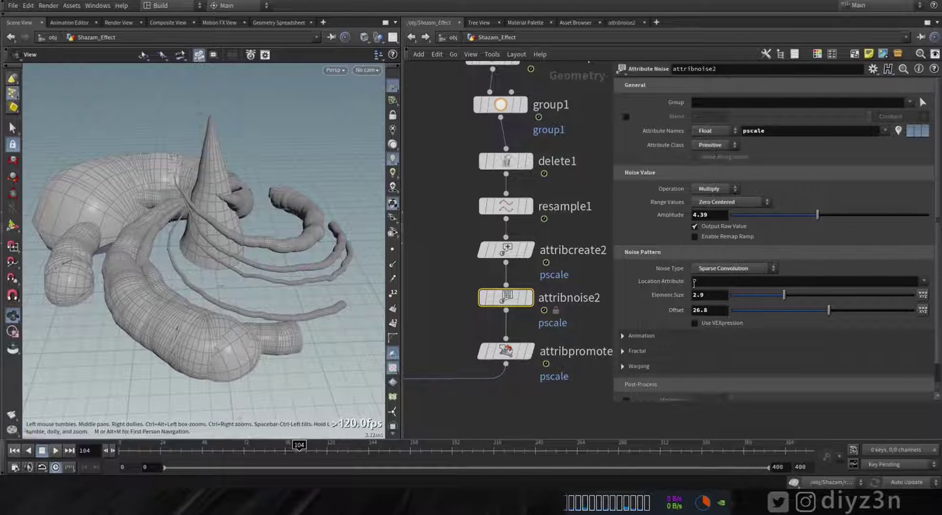
Step: Clear attribnoise2's Location Attribute and scrub the timeline to check the tentacles' thickness
key(BackSpace)
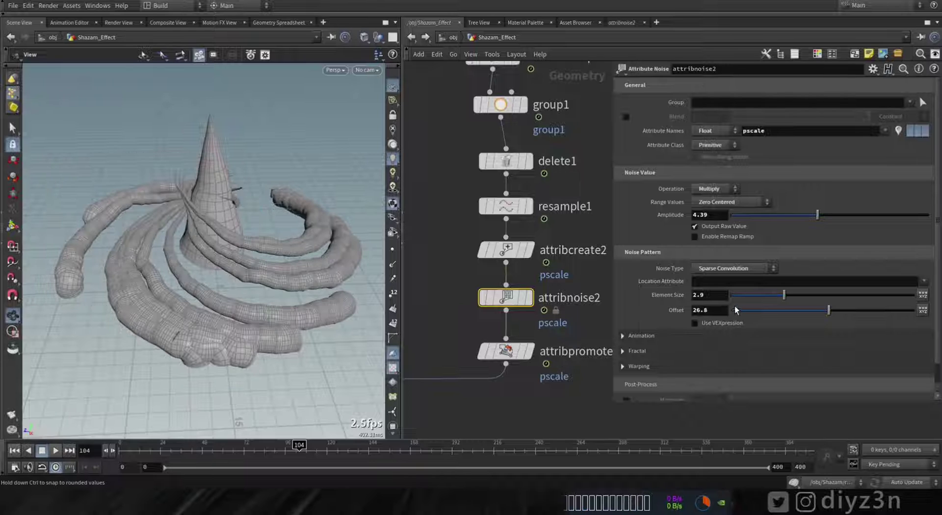
drag(302, 459, 281, 460)
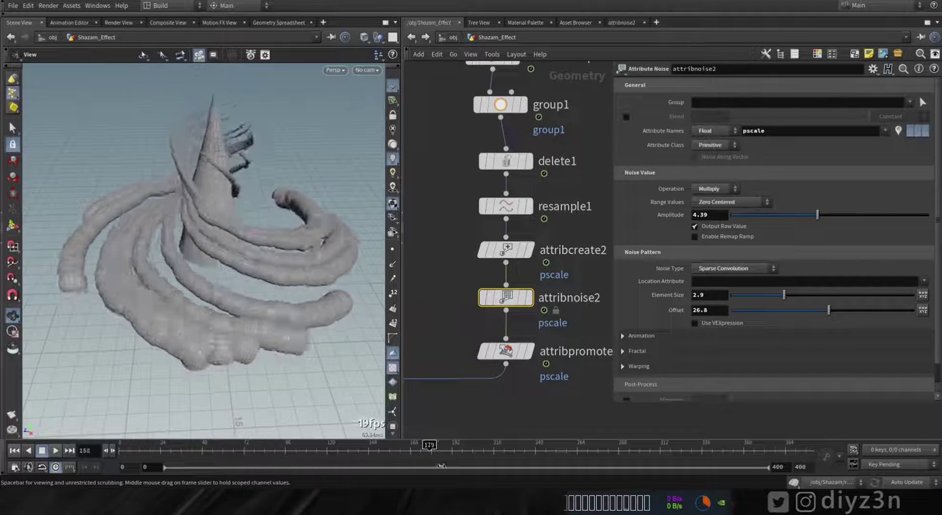
drag(441, 465, 413, 472)
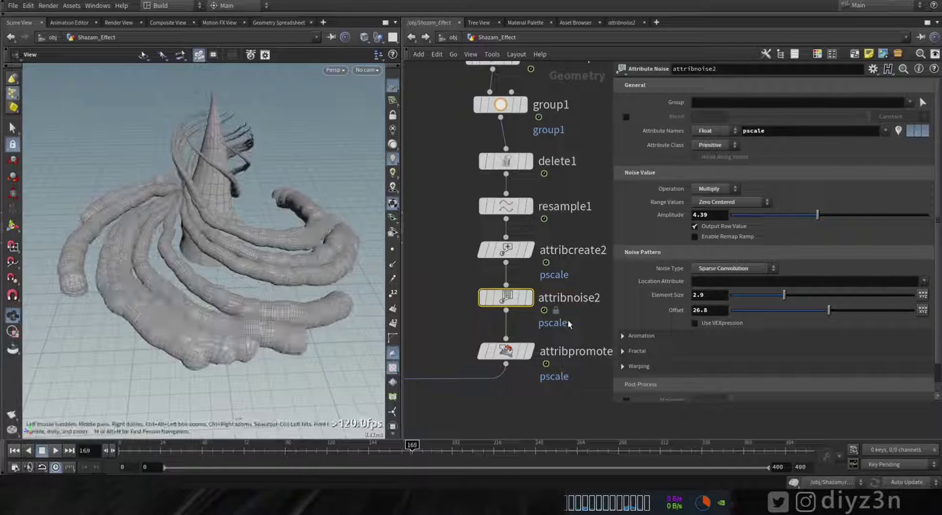
Step: Replace attribnoise2 with an Attribute Randomize node between attribcreate2 and attribpromote1
click(505, 297)
key(Delete)
key(Tab)
text(r)
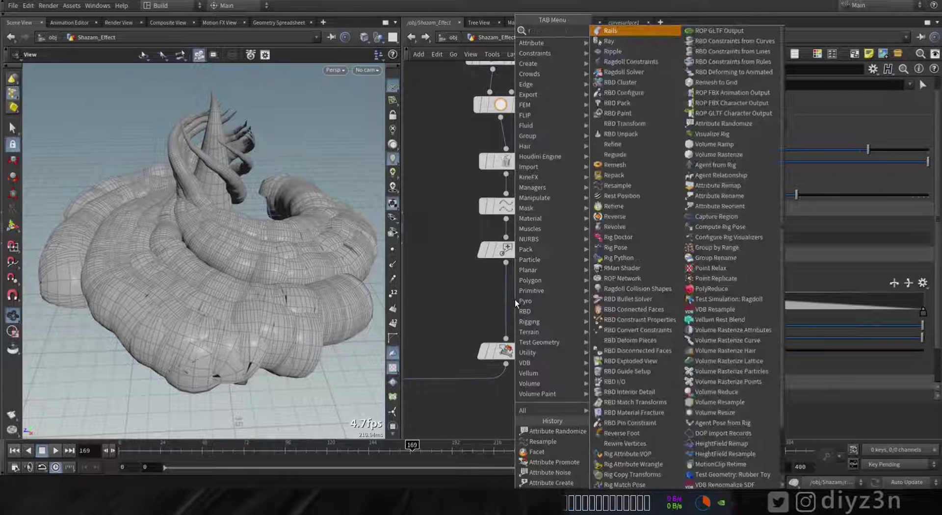
text(and)
key(Return)
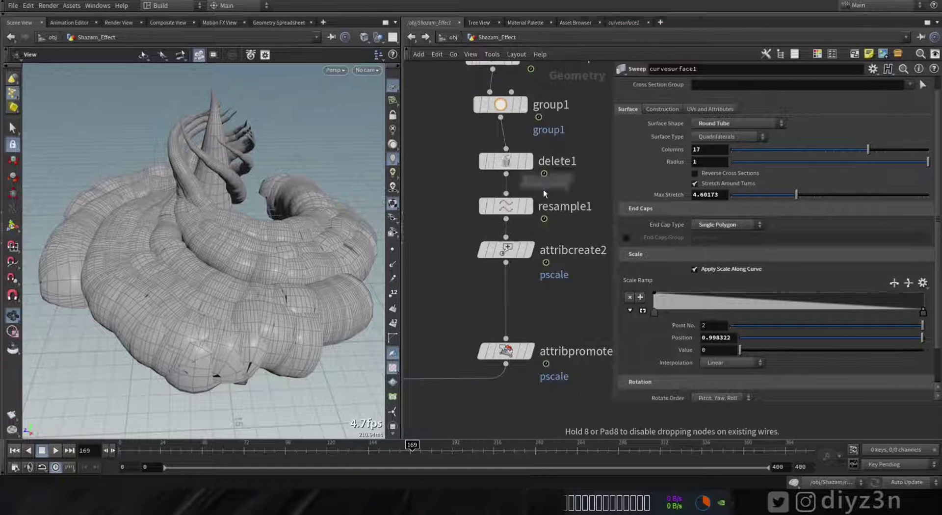
click(510, 296)
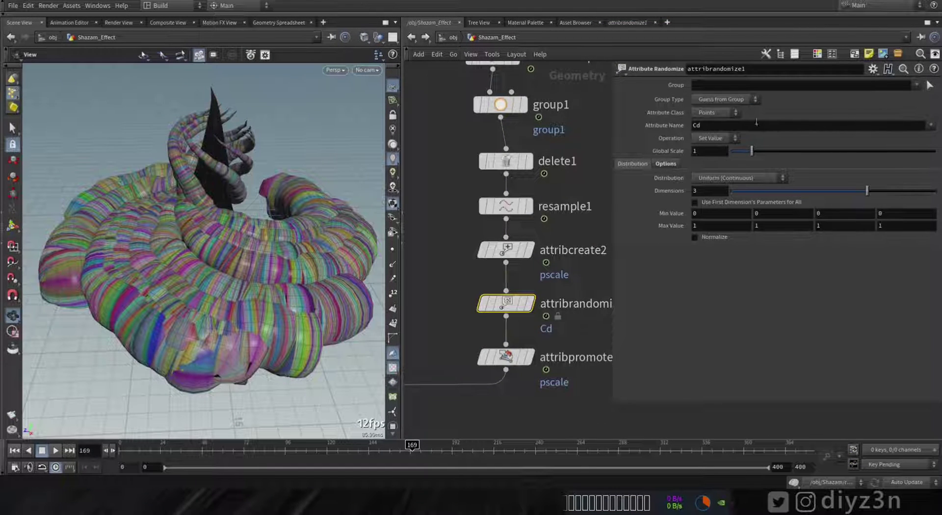
Step: Set attribrandomize1 to randomize the pscale attribute with the Primitives attribute class
key(BackSpace)
click(711, 113)
click(714, 131)
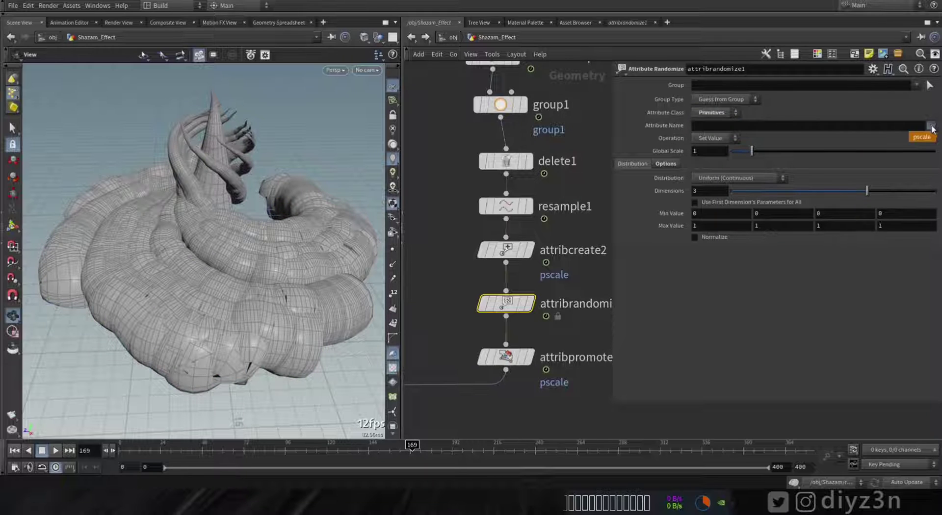
click(924, 137)
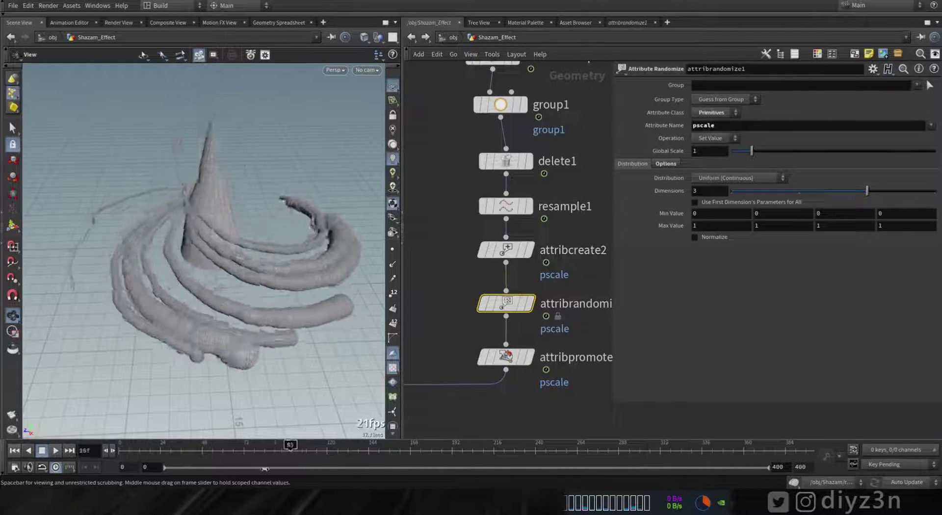
Step: Set attribrandomize1's Operation to Multiply, first Max Value to 1.3, Global Scale to 0.51 and Distribution to Custom Ramp
click(721, 138)
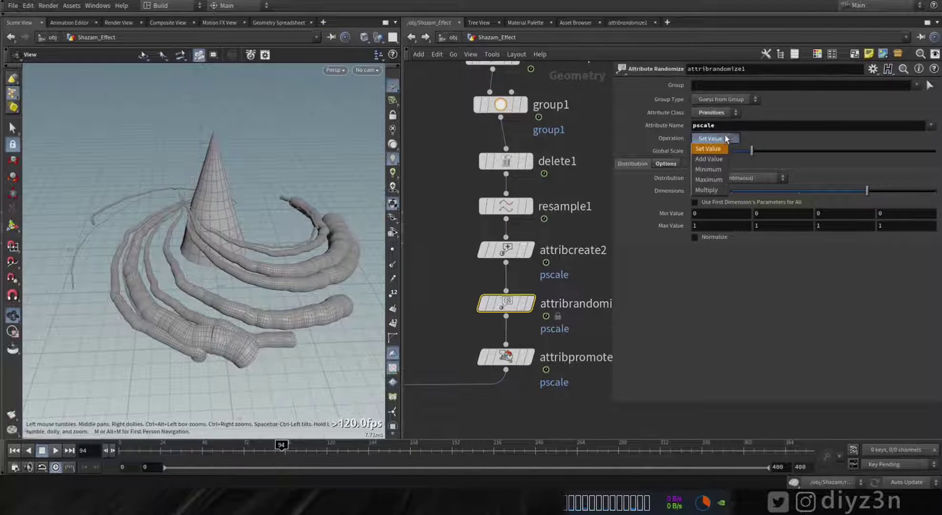
click(706, 190)
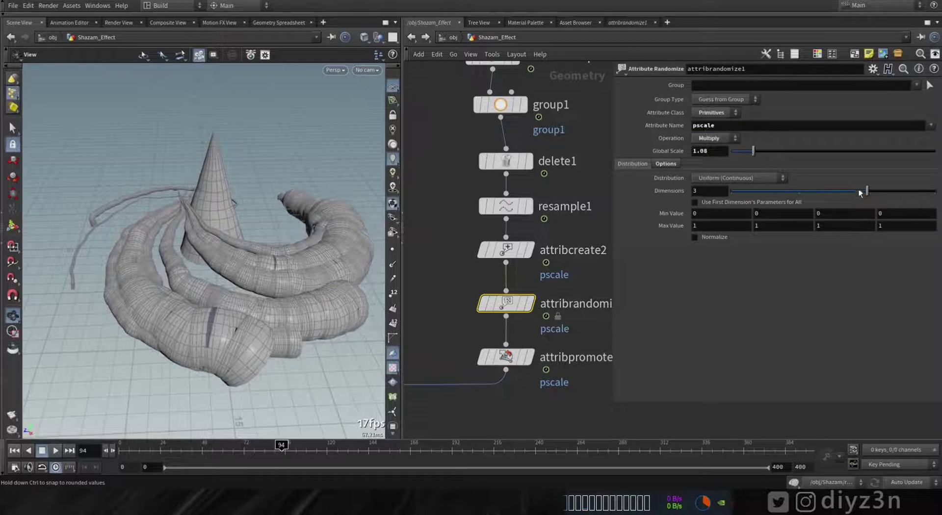
middle_drag(713, 224, 715, 189)
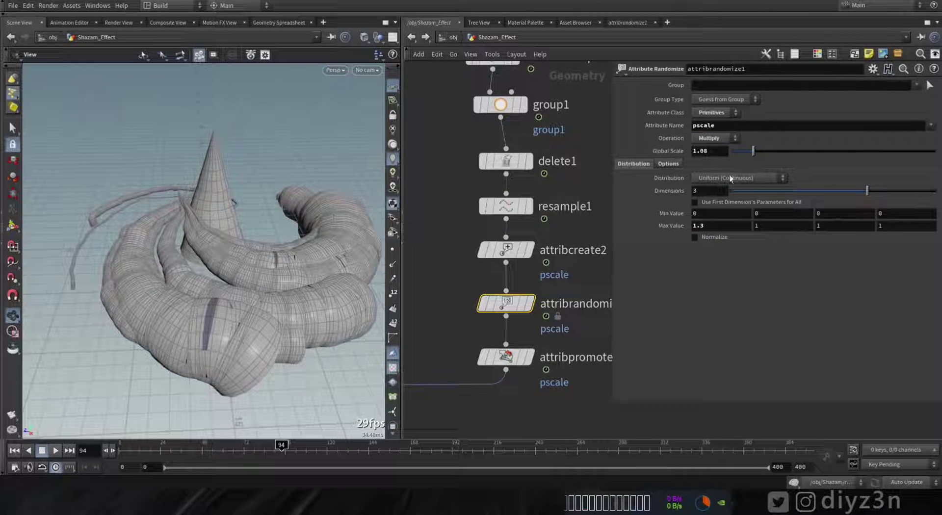
click(736, 178)
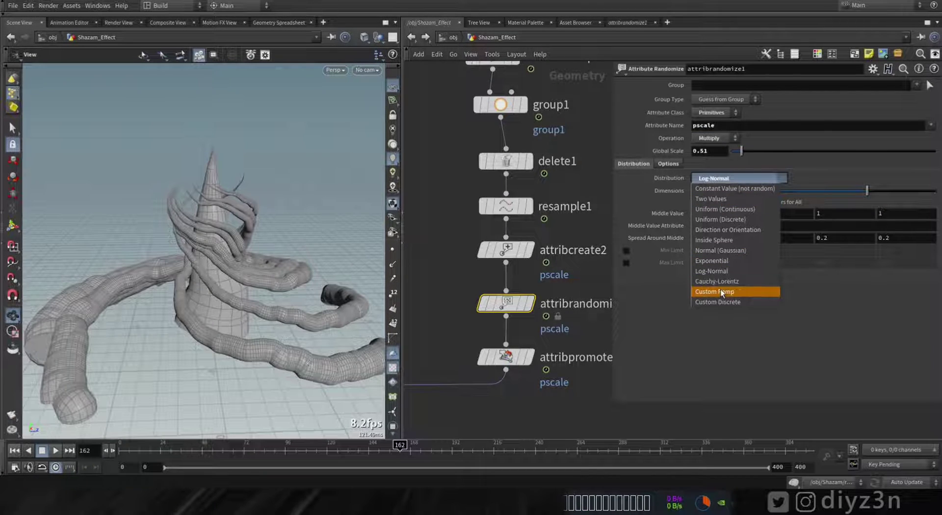
click(719, 291)
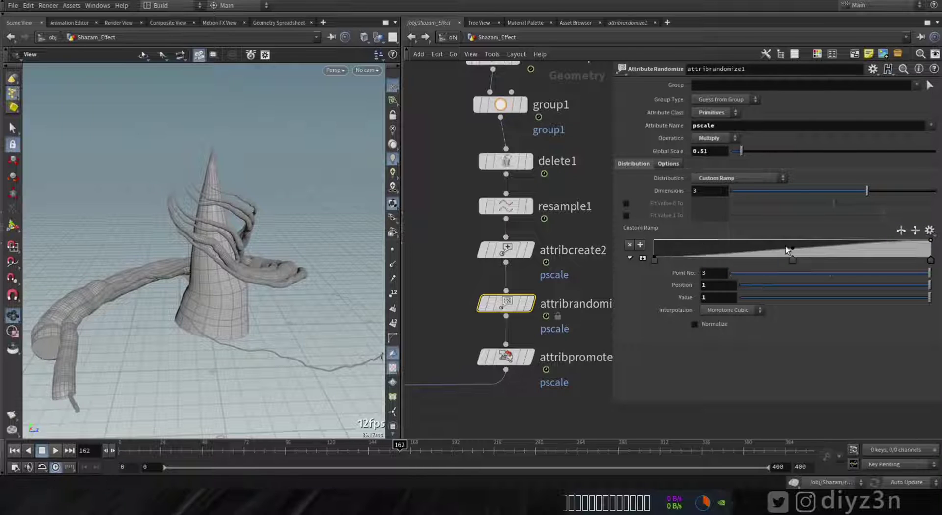
Step: Move attribrandomize1's custom ramp peak to position 0.246892 and its middle point close to the ramp's end
click(656, 261)
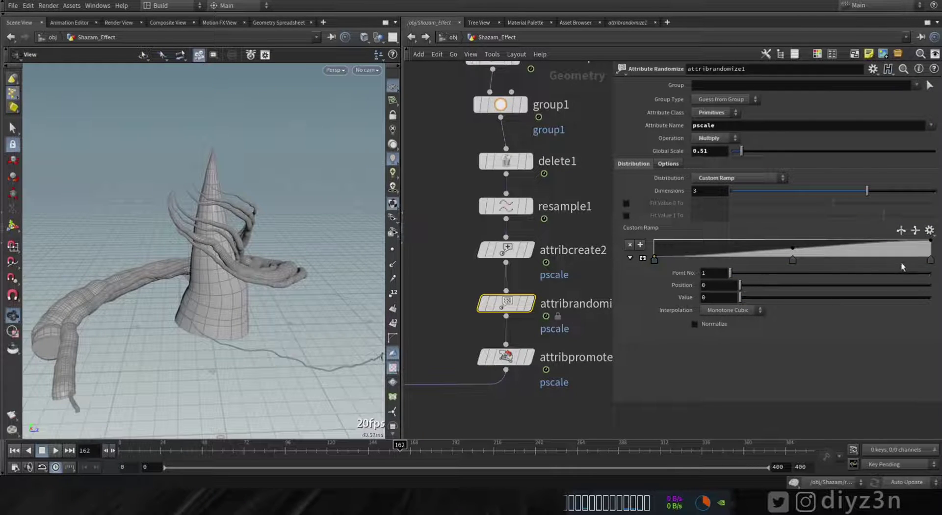
drag(819, 269, 866, 264)
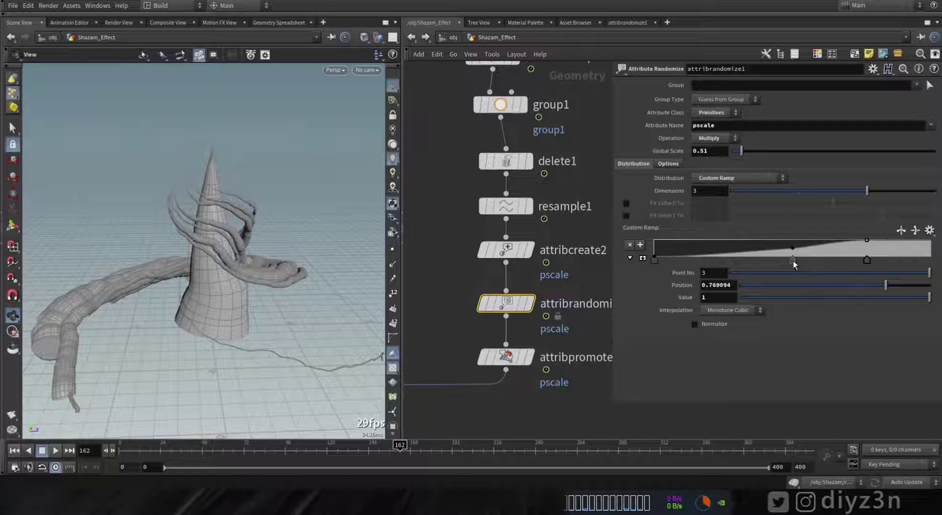
drag(792, 260, 893, 259)
drag(866, 260, 721, 260)
mouse_move(220, 274)
mouse_down()
mouse_move(154, 283)
mouse_move(215, 275)
mouse_up()
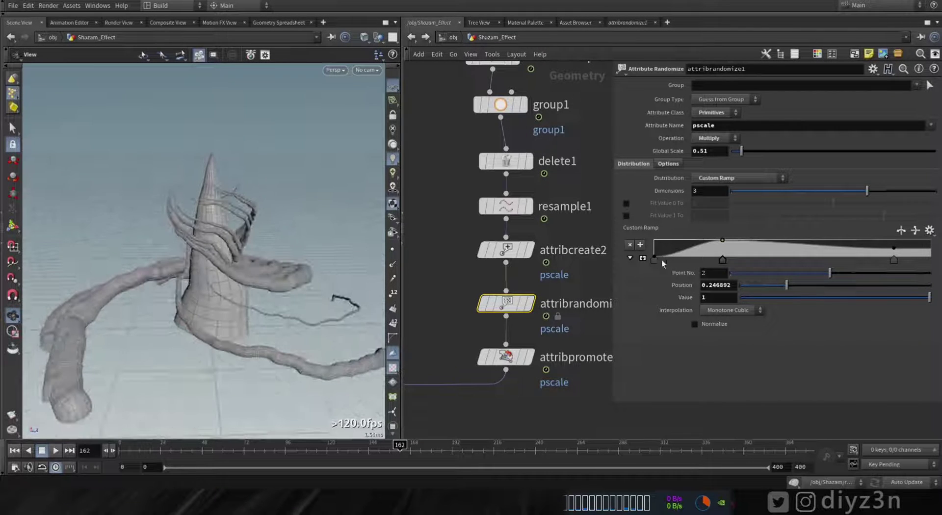
Step: Shape the custom ramp into two peaks separated by zero-value points, setting the second peak to value 0.333333 at position 0.69627
drag(787, 249, 779, 256)
drag(721, 260, 700, 268)
mouse_move(287, 247)
mouse_down()
mouse_move(269, 244)
mouse_move(304, 225)
mouse_move(287, 232)
mouse_up()
drag(893, 248, 846, 246)
click(900, 258)
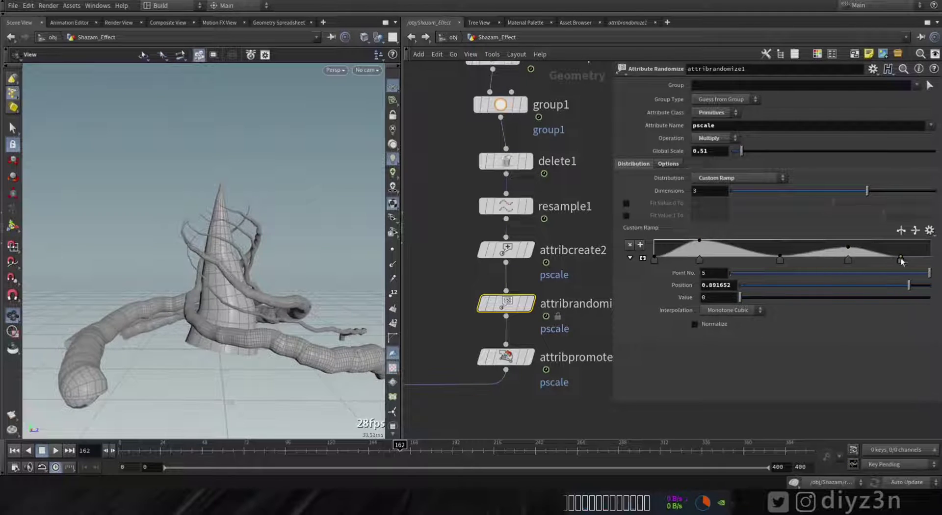
drag(216, 245, 230, 314)
drag(846, 247, 846, 251)
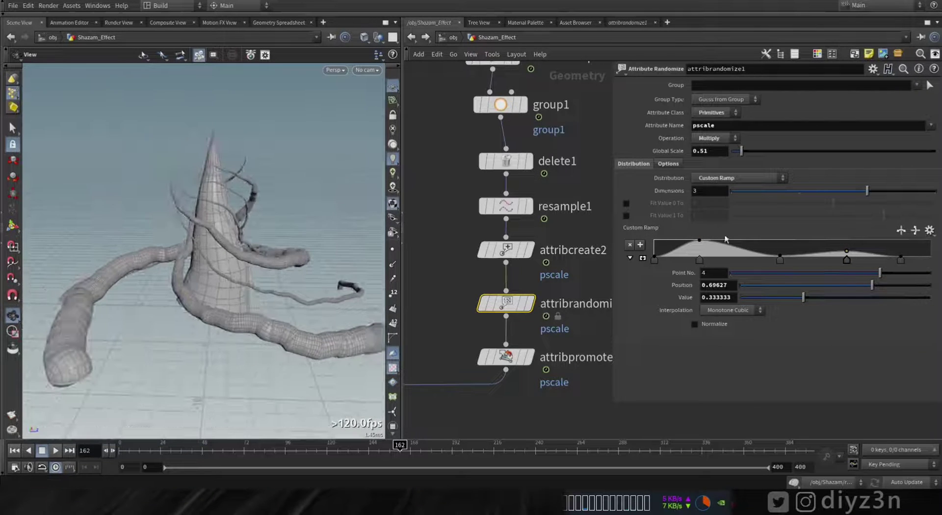
Step: Set attribrandomize1's Global Scale to 1.01 and scrub to frame 350 to check the tentacles' thickness
drag(744, 155, 752, 154)
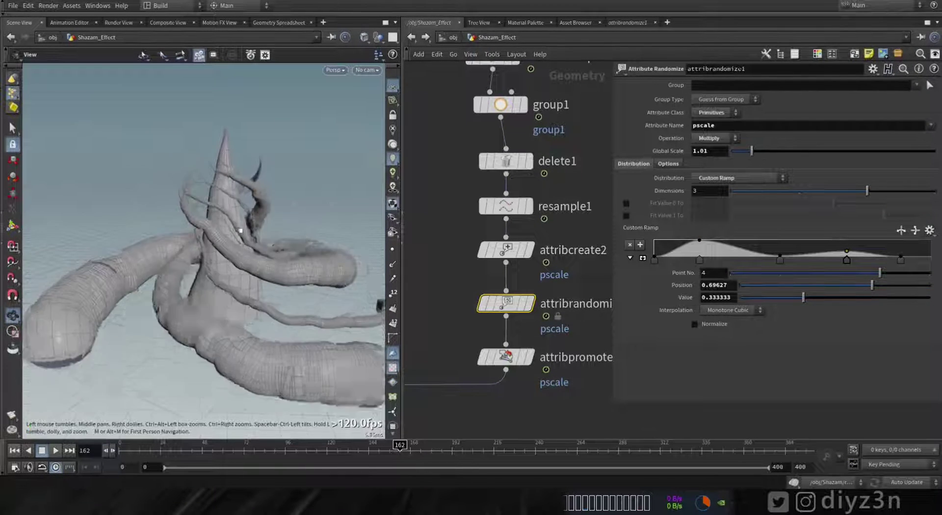
drag(254, 216, 260, 222)
right_drag(260, 222, 209, 219)
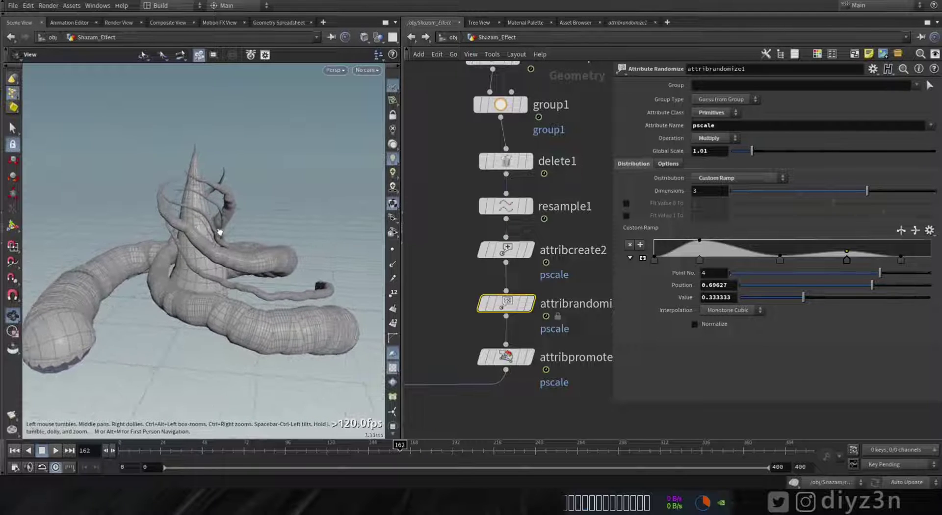
drag(126, 450, 726, 467)
drag(301, 308, 216, 291)
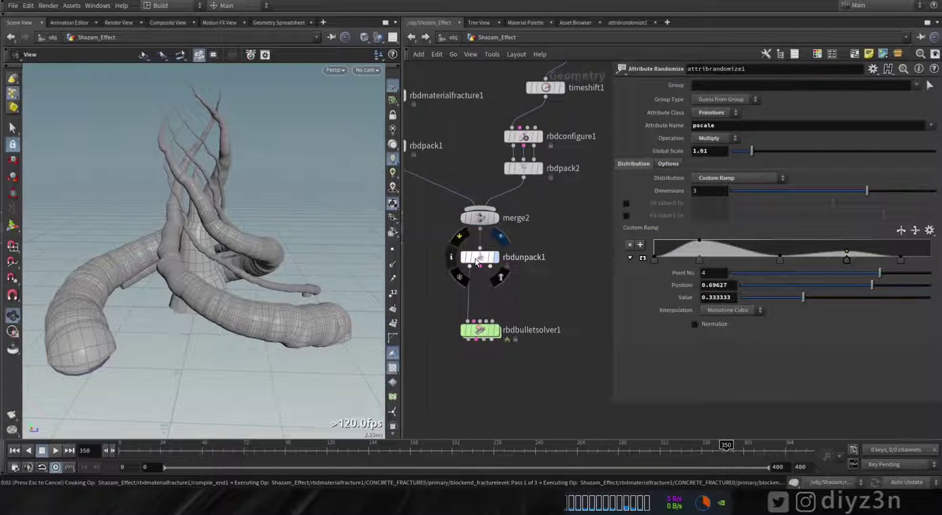
Step: Return to frame 0 and lower the tentacles beneath the ground by setting transform1's Translate Y to -1.53
click(11, 452)
drag(130, 332, 167, 307)
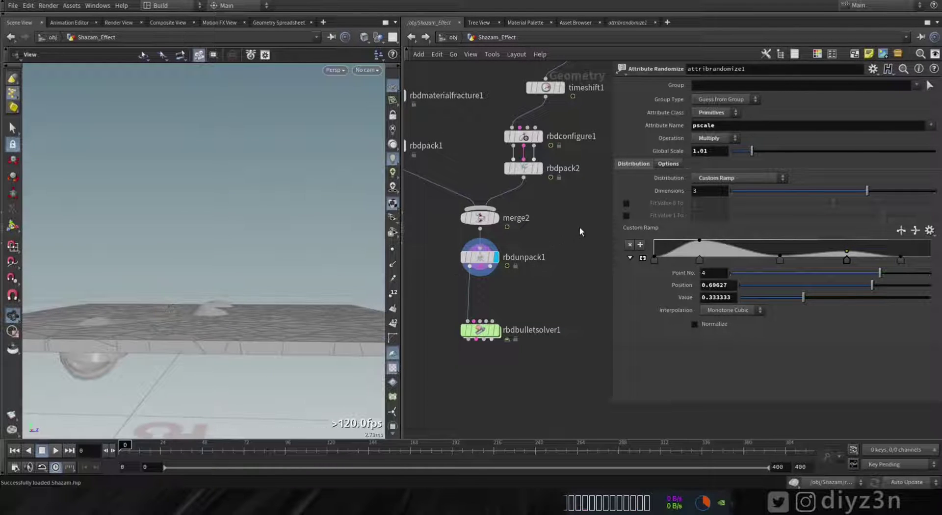
middle_drag(544, 54, 484, 168)
click(507, 160)
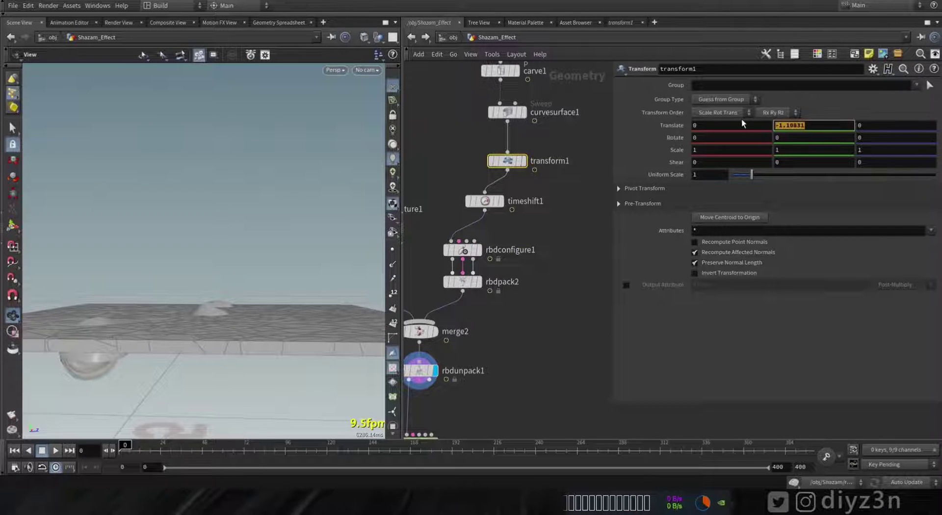
text(-1.2)
key(Return)
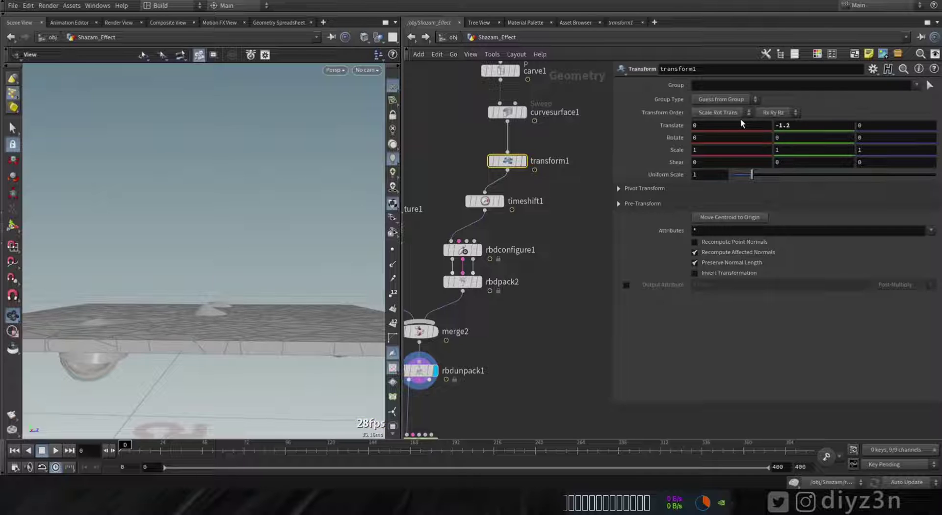
middle_drag(786, 125, 787, 155)
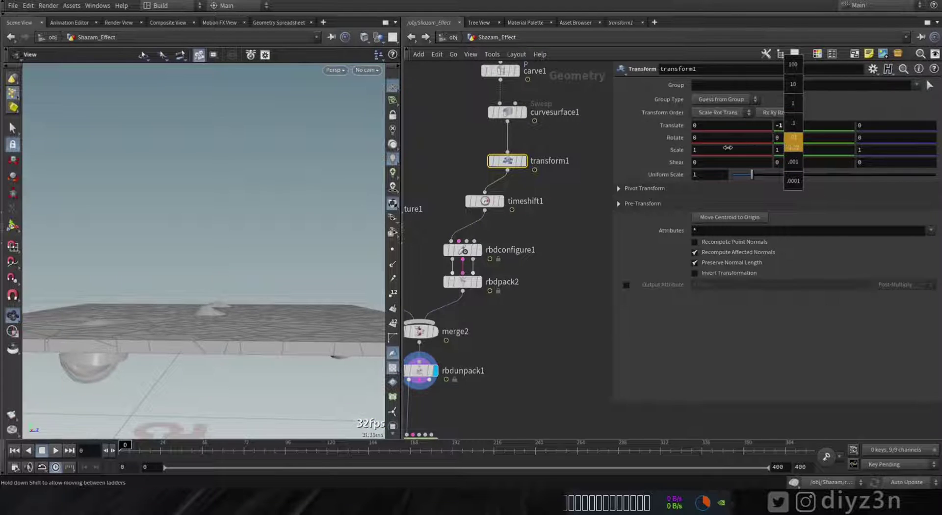
middle_drag(643, 148, 193, 256)
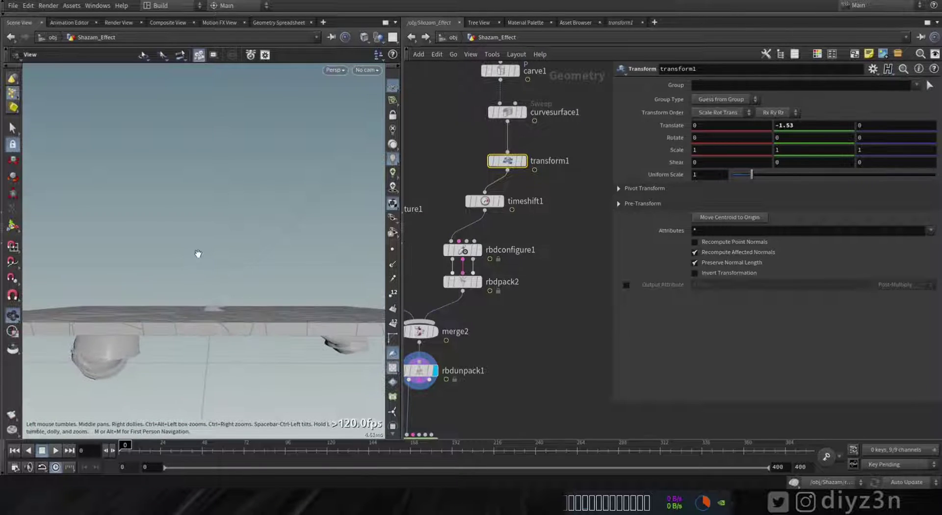
Step: Display rbdbulletsolver1 and preview the ground-breaking simulation in a flipbook from a higher view, closing it when checked
middle_drag(448, 379, 496, 292)
drag(189, 275, 200, 358)
right_click(178, 334)
click(176, 325)
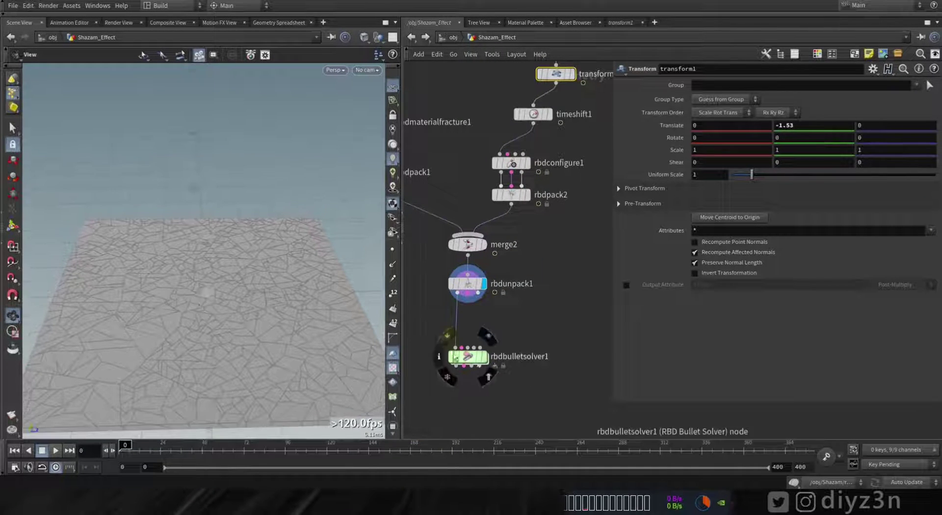
click(483, 357)
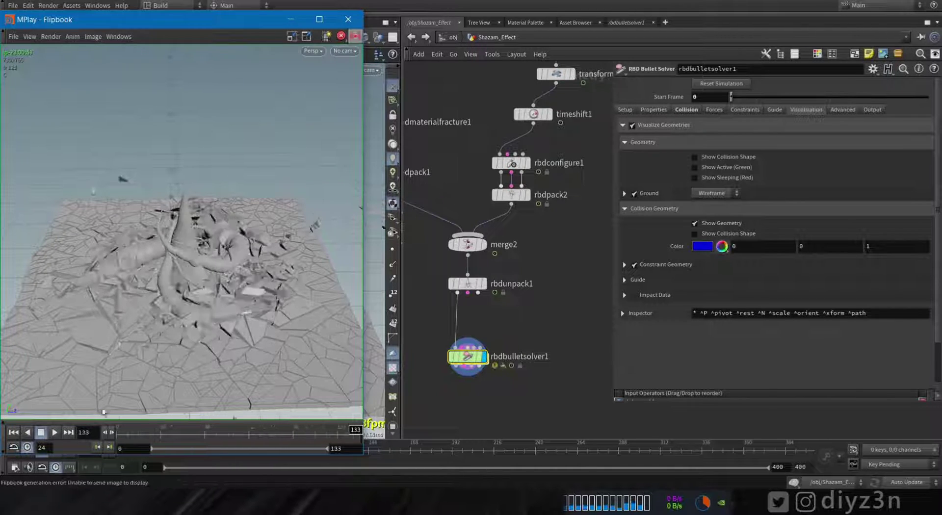
click(348, 19)
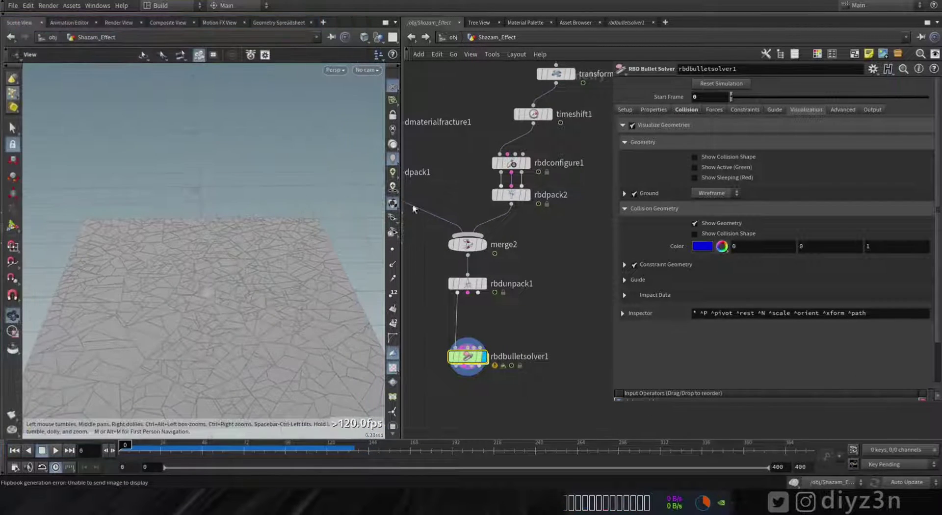
Step: Review rbdconfigure1's physical attributes and enter rbdbulletsolver1's forces network at the PRESOLVE output
middle_drag(493, 301, 497, 246)
scroll(542, 213, up, 2)
middle_drag(542, 213, 501, 356)
click(465, 218)
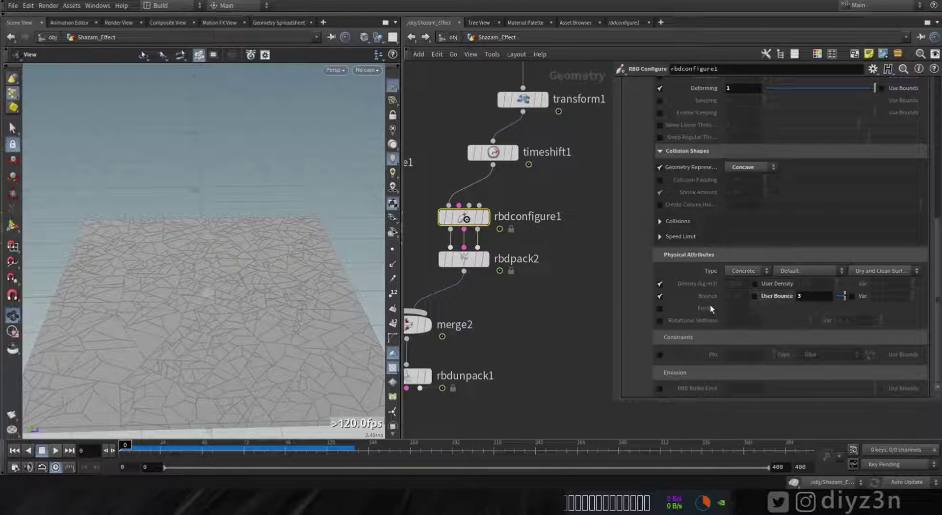
middle_drag(498, 349, 557, 250)
double_click(473, 371)
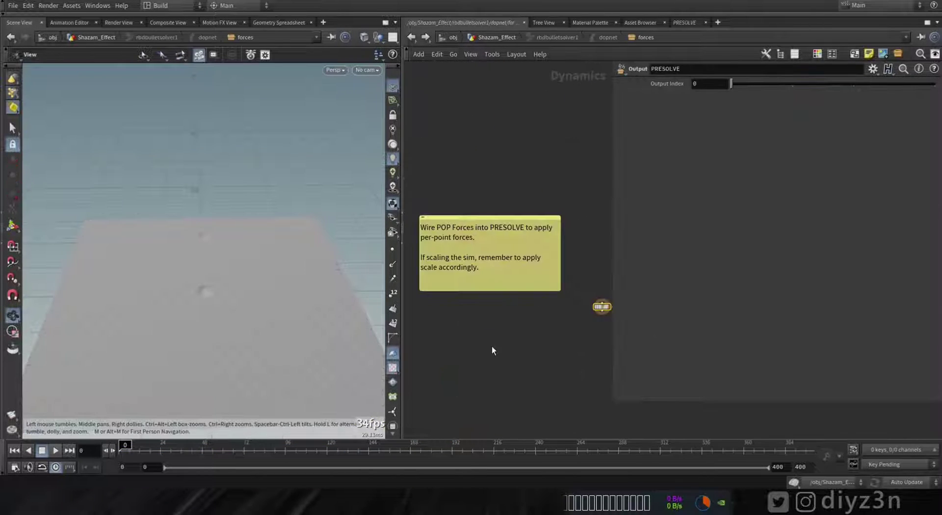
middle_drag(581, 300, 490, 320)
scroll(502, 299, up, 6)
middle_drag(553, 278, 497, 253)
Step: Add a POP Curve Force node above PRESOLVE and wire it into the PRESOLVE output
key(Tab)
text(c)
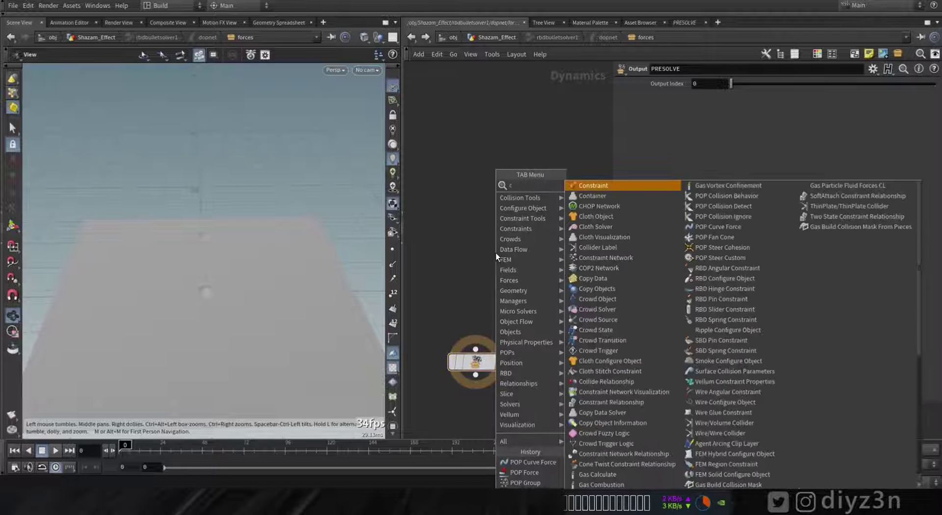
text(u)
click(589, 195)
click(476, 210)
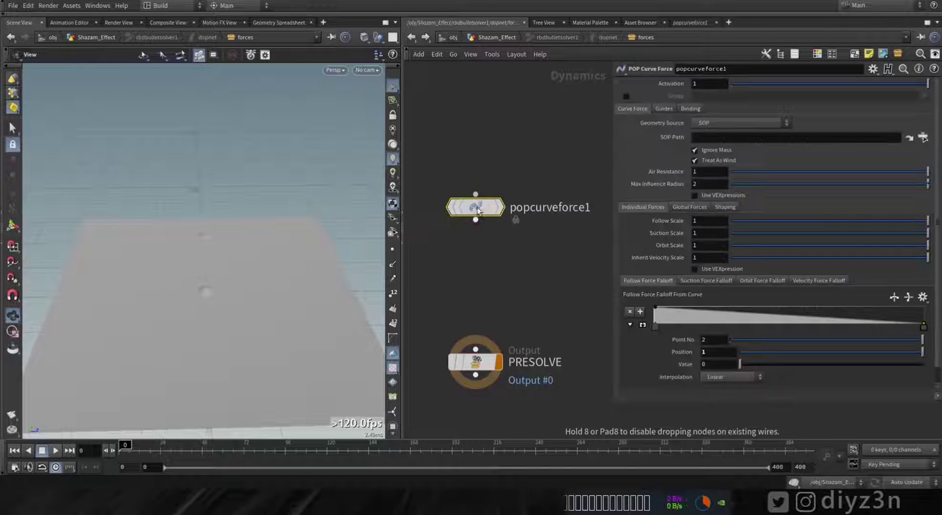
click(475, 219)
click(475, 350)
drag(475, 207, 475, 236)
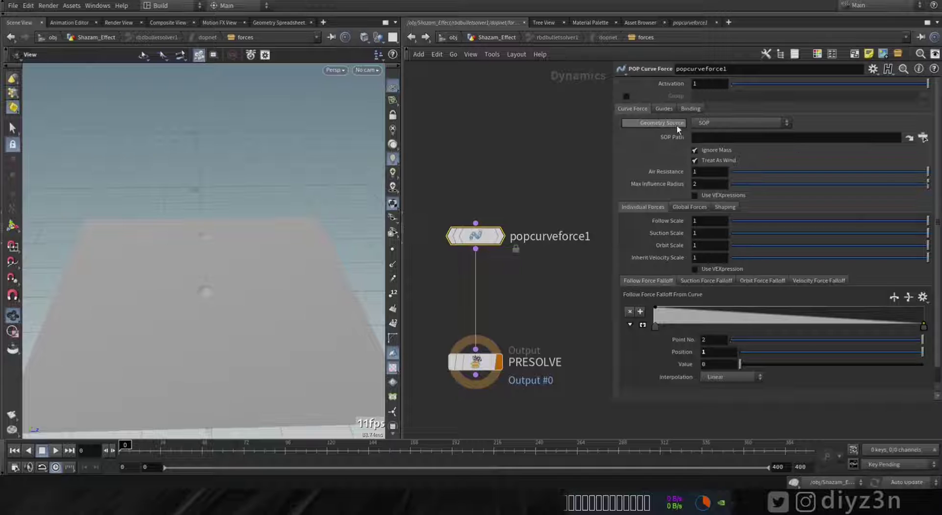
Step: In Shazam_Effect, reorder the chain to carve1, transform1, timeshift1, curvesurface1, rbdconfigure1, and display curvesurface1
click(495, 37)
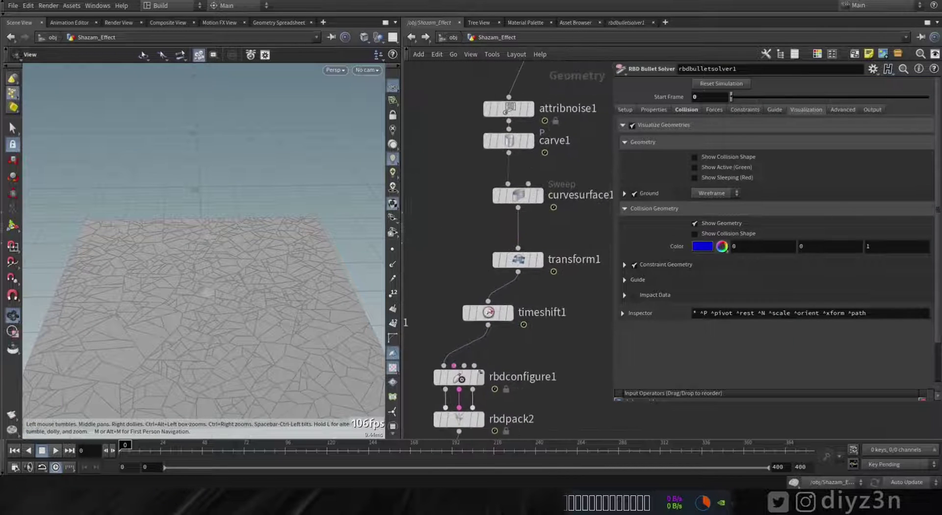
middle_drag(460, 277, 483, 283)
drag(546, 266, 537, 196)
drag(540, 247, 526, 307)
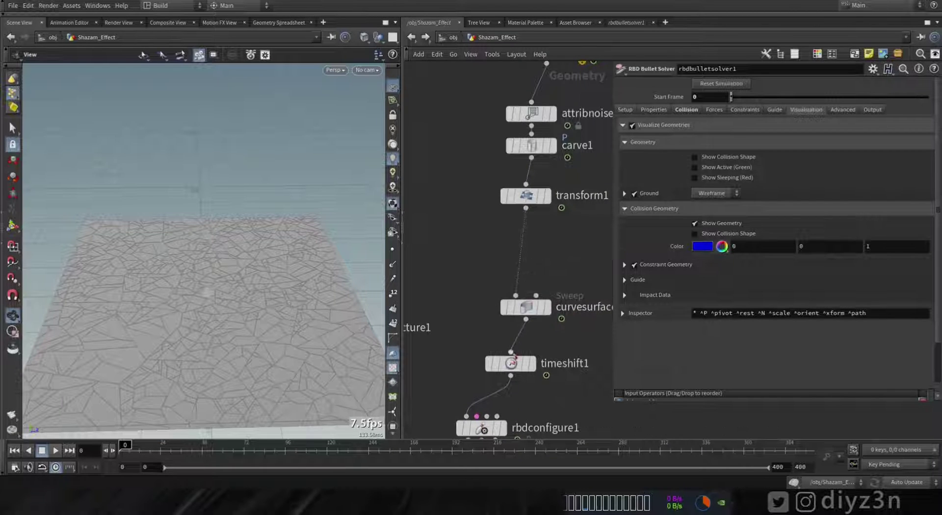
drag(525, 368, 519, 255)
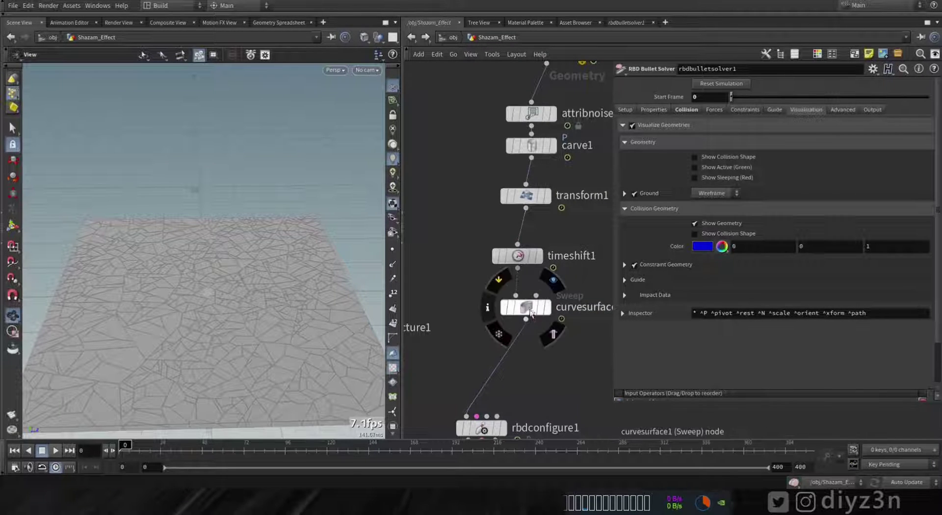
drag(521, 306, 514, 337)
click(543, 319)
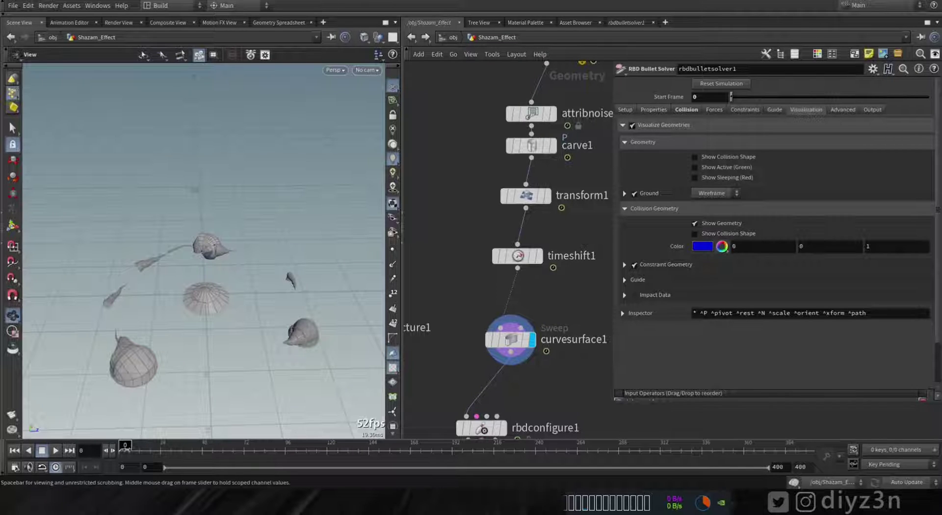
Step: Display timeshift1 and scrub to frame 120 to check the growing tentacle curves
middle_drag(494, 291, 513, 273)
click(568, 230)
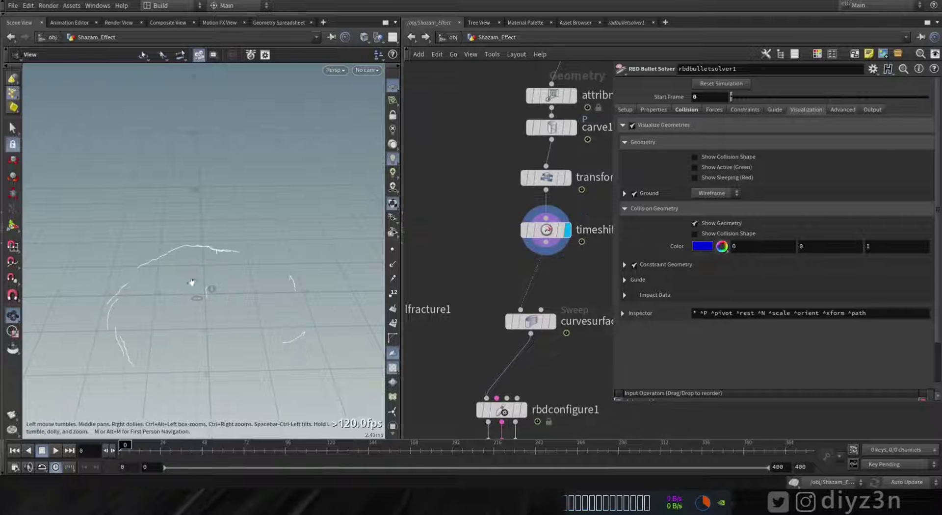
drag(125, 447, 326, 447)
Step: Add a Null node named C_Force beside curvesurface1 and connect it to timeshift1's output
middle_drag(474, 278, 361, 291)
key(Tab)
mouse_move(564, 282)
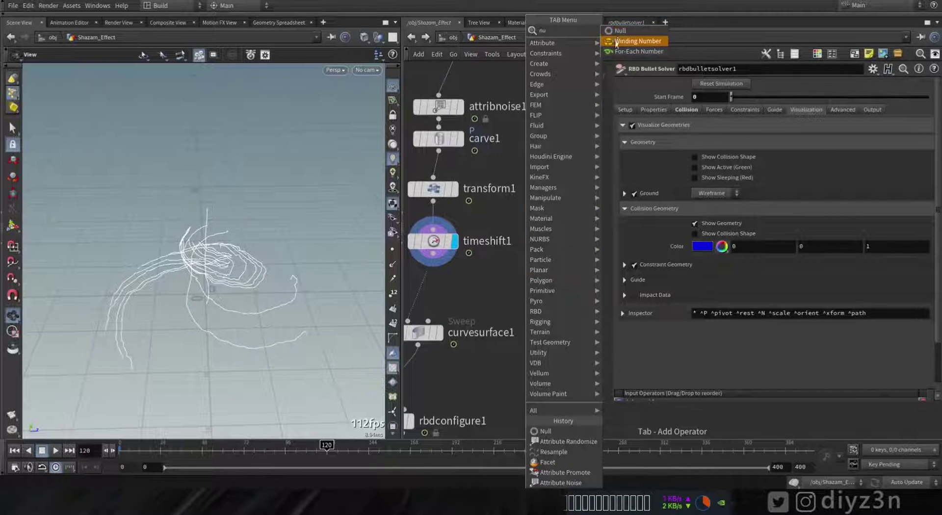
click(633, 37)
click(537, 283)
click(538, 264)
click(433, 253)
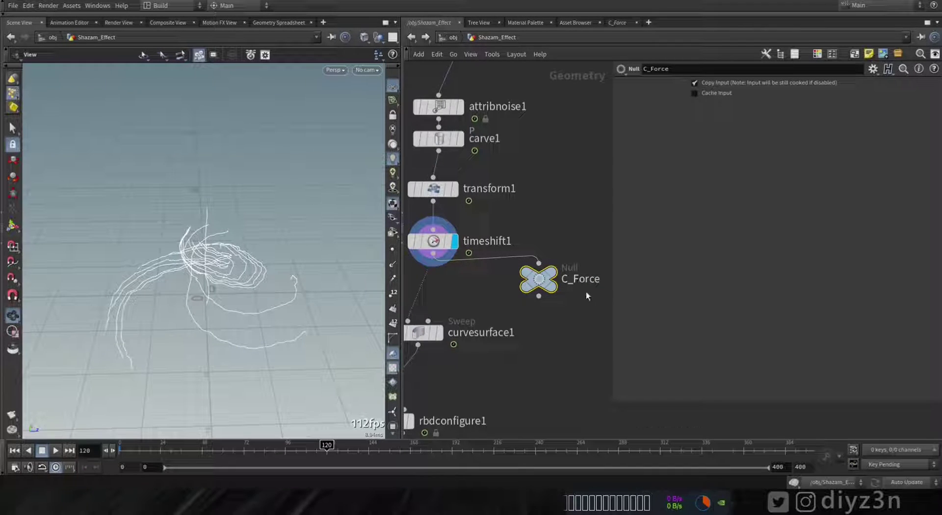
Step: In rbdbulletsolver1's forces network, set popcurveforce1's SOP Path to /obj/Shazam_Effect/C_Force at frame 0
middle_drag(490, 355, 564, 223)
middle_drag(496, 364, 573, 172)
double_click(488, 349)
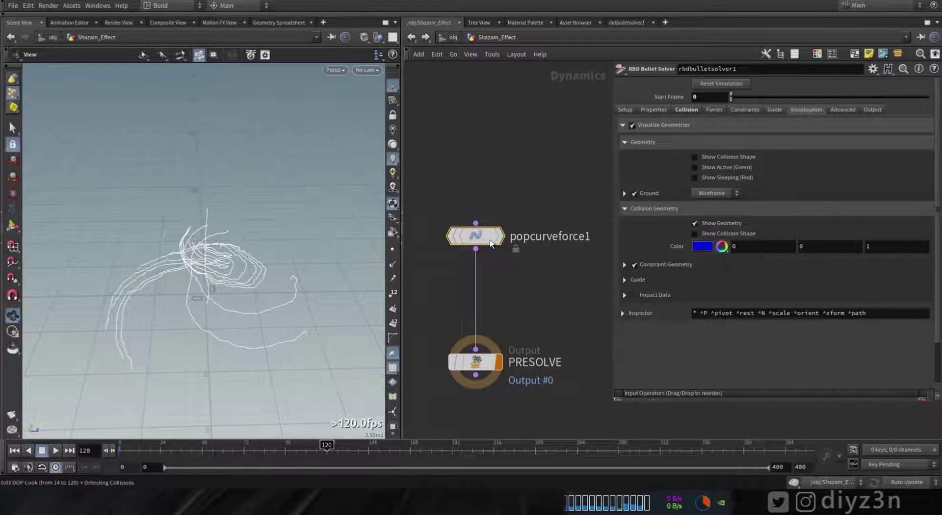
click(15, 451)
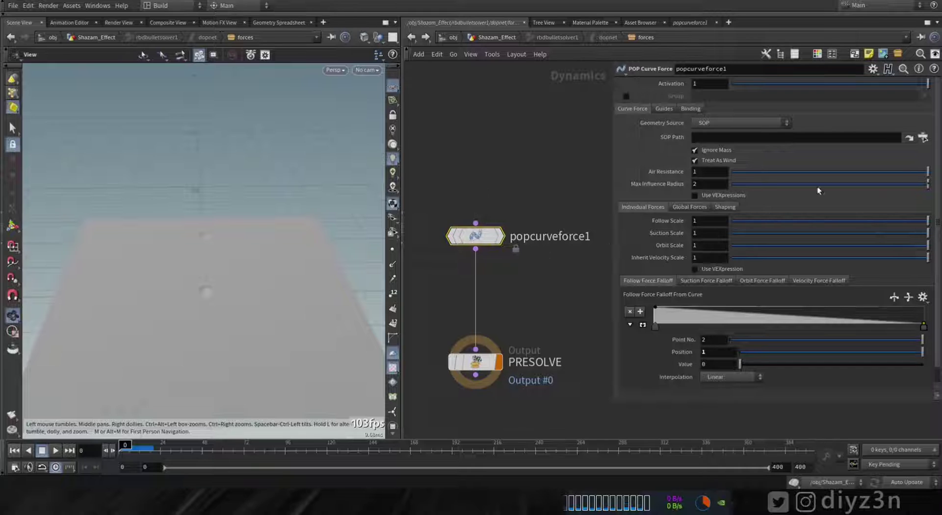
click(923, 138)
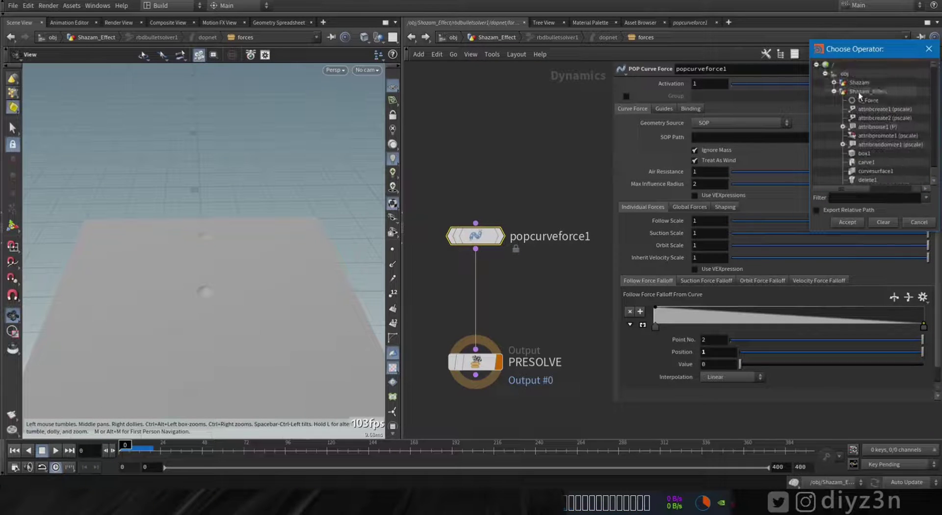
double_click(836, 117)
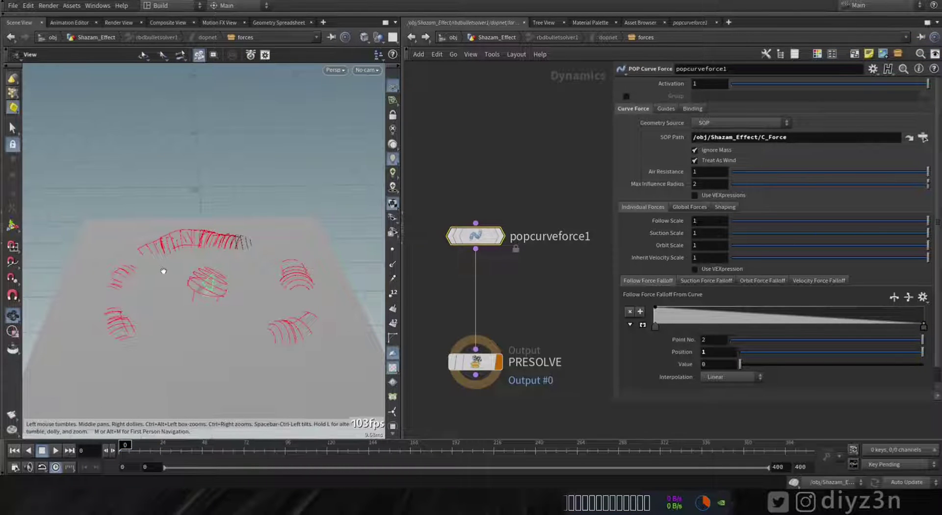
Step: Play the simulation to frame 21 to check the curve force on the fractured ground, and return to frame 0
drag(163, 271, 161, 290)
click(55, 450)
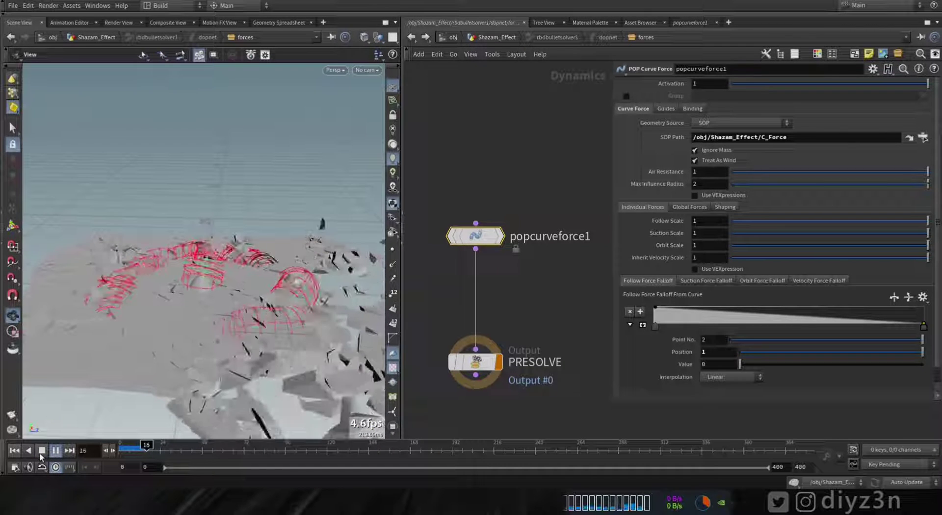
click(41, 450)
drag(225, 323, 232, 345)
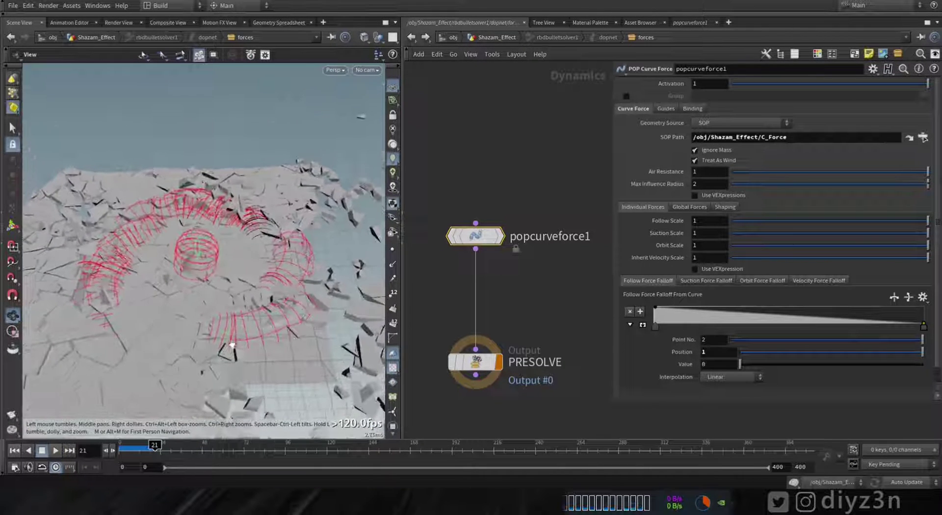
click(14, 451)
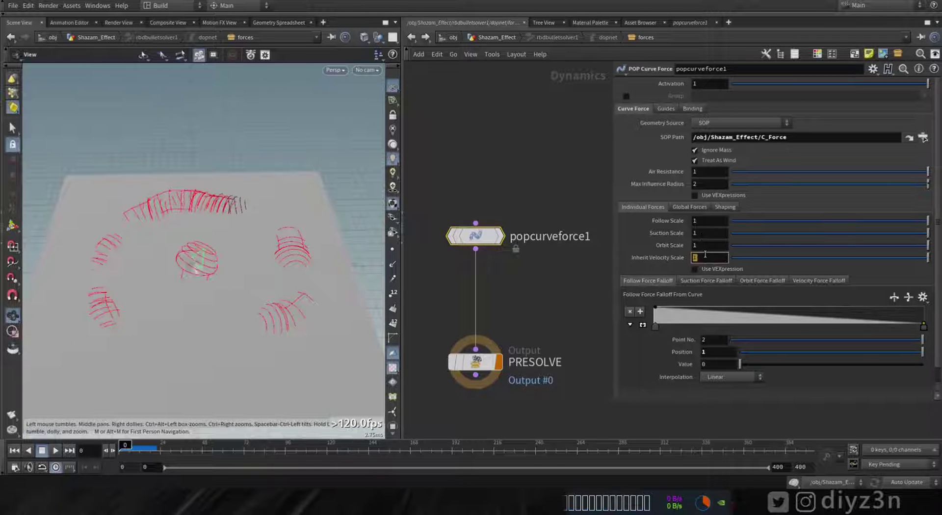
Step: Set popcurveforce1's Suction Scale, Orbit Scale and Inherit Velocity Scale to 0
click(706, 245)
key(BackSpace)
text(0)
click(707, 232)
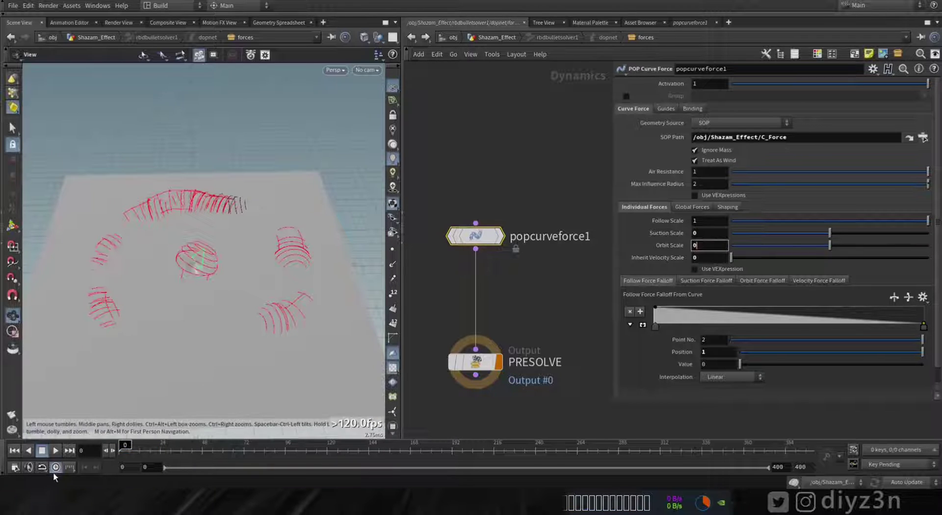
Step: Play the simulation from frame 0 to frame 30 to check the effect of the follow force alone
click(55, 450)
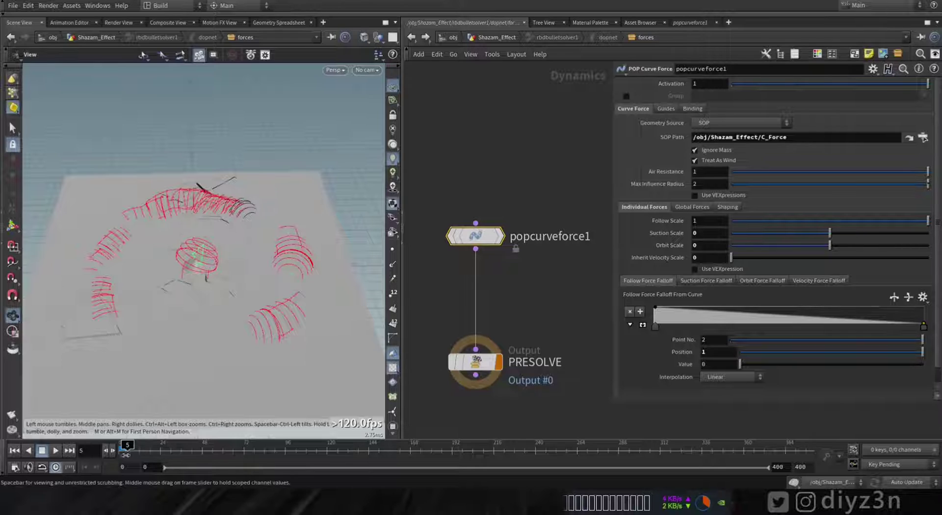
drag(126, 454, 103, 458)
click(55, 450)
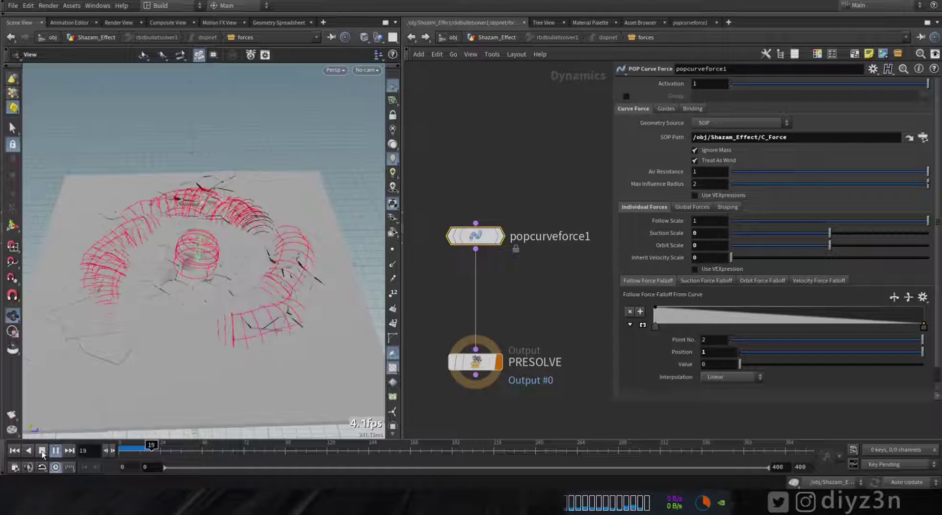
click(41, 451)
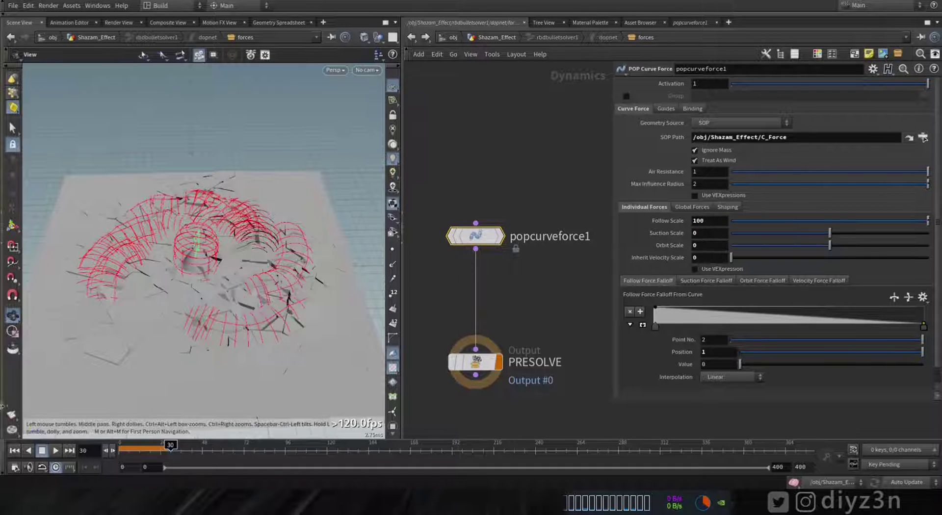
Step: Test the simulation with a Follow Scale of 100, and again with Follow Scale 20 and Max Influence Radius 3
click(15, 452)
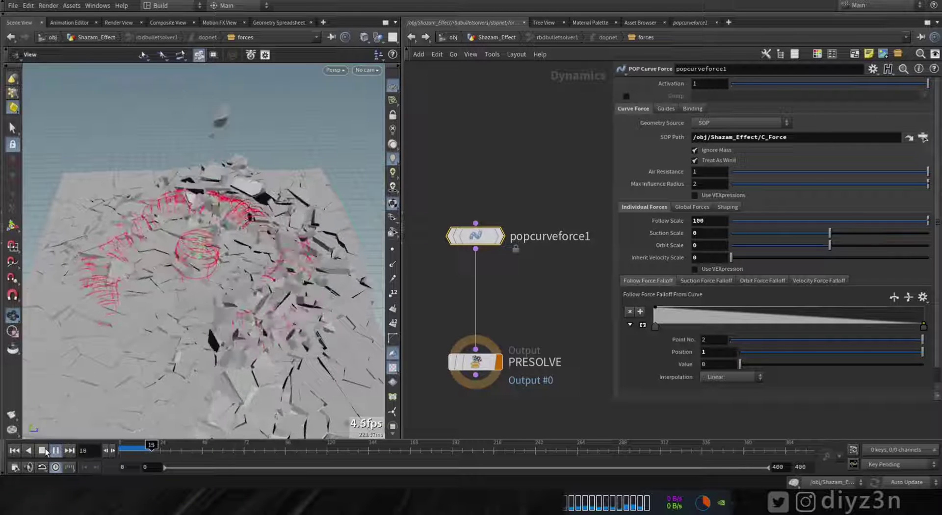
click(43, 450)
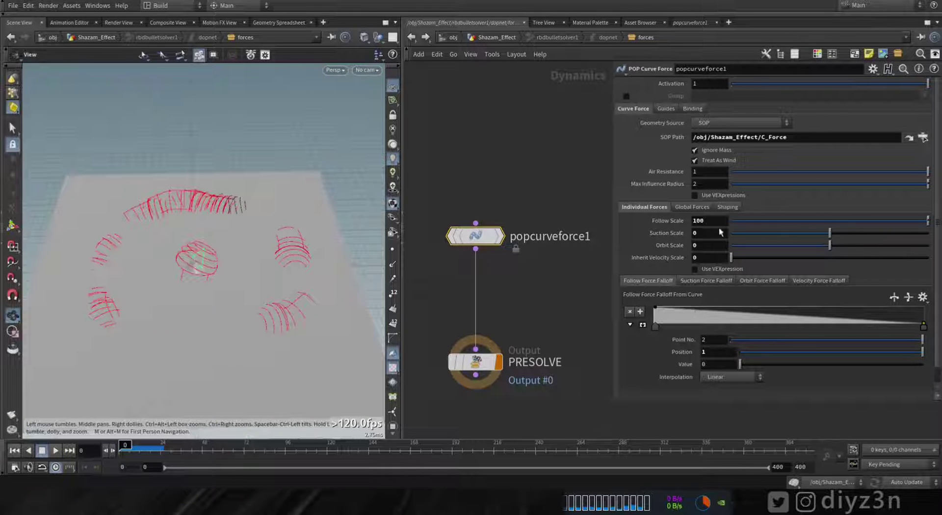
text(20)
key(Return)
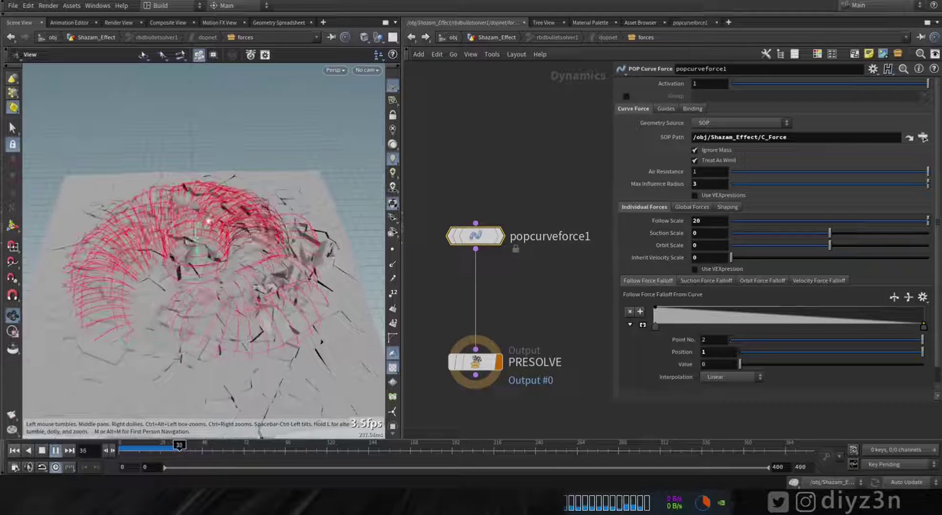
click(14, 451)
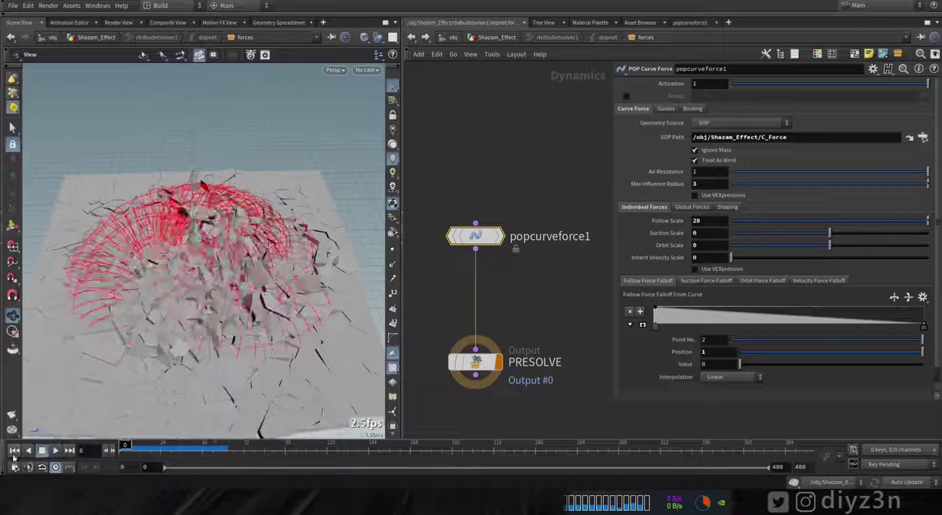
Step: Set popcurveforce1's Max Influence Radius to 2, Follow Scale to 30 and Suction Scale to 20, and play the simulation
click(712, 186)
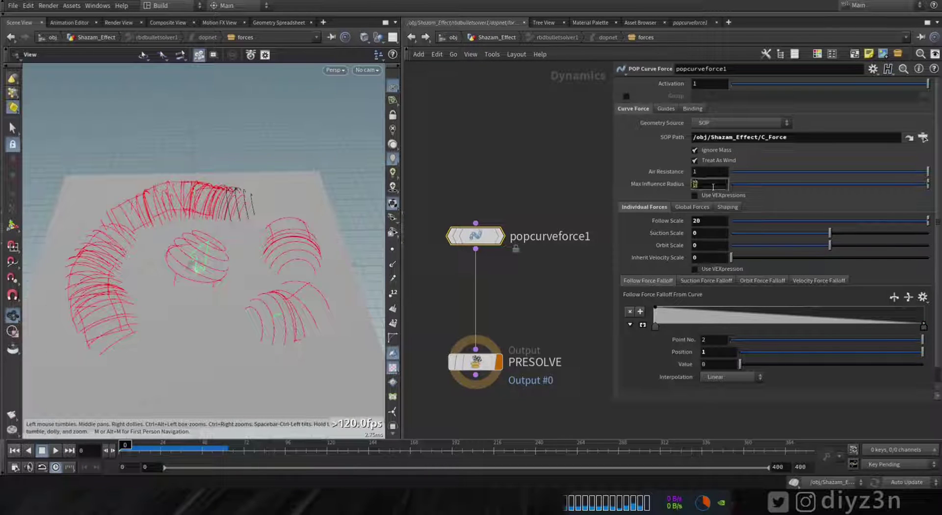
click(42, 451)
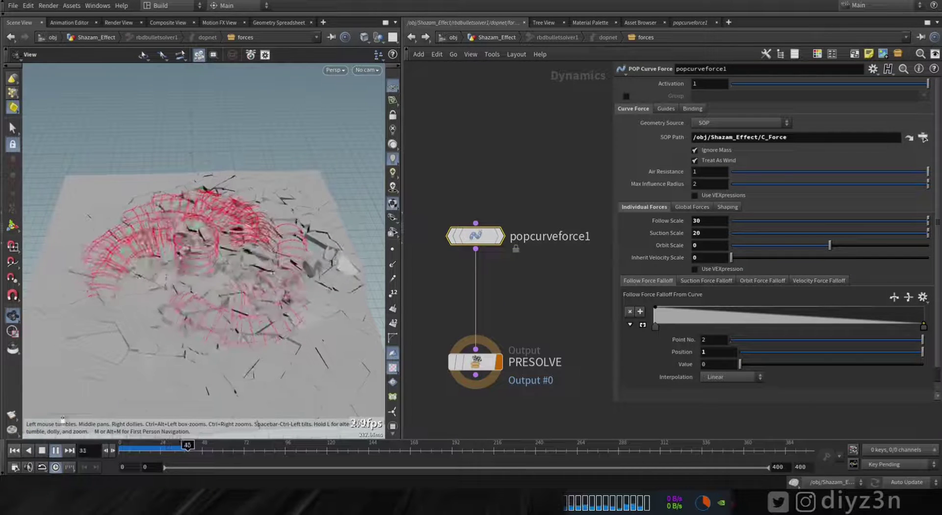
click(41, 451)
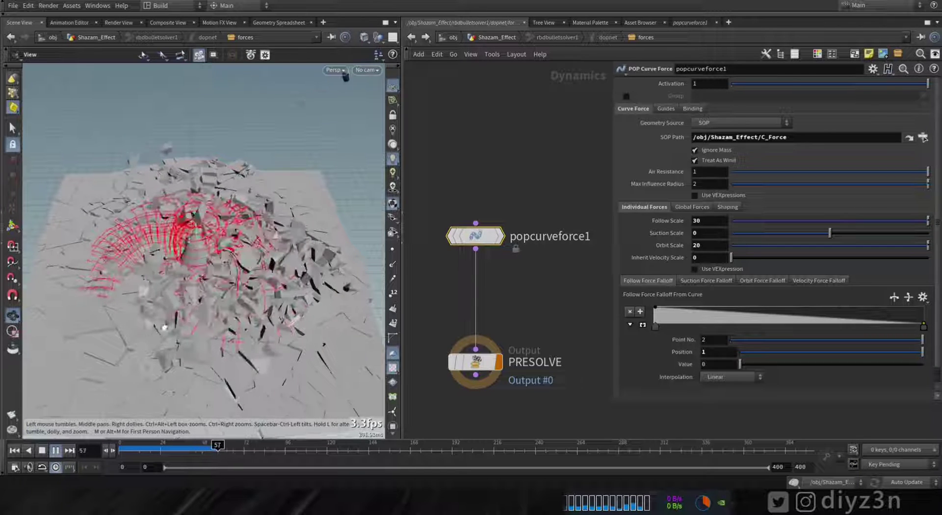
Step: Set Suction Scale to 0, test an Orbit Scale of 20, and set Orbit Scale to 2 at frame 0
click(42, 450)
click(15, 452)
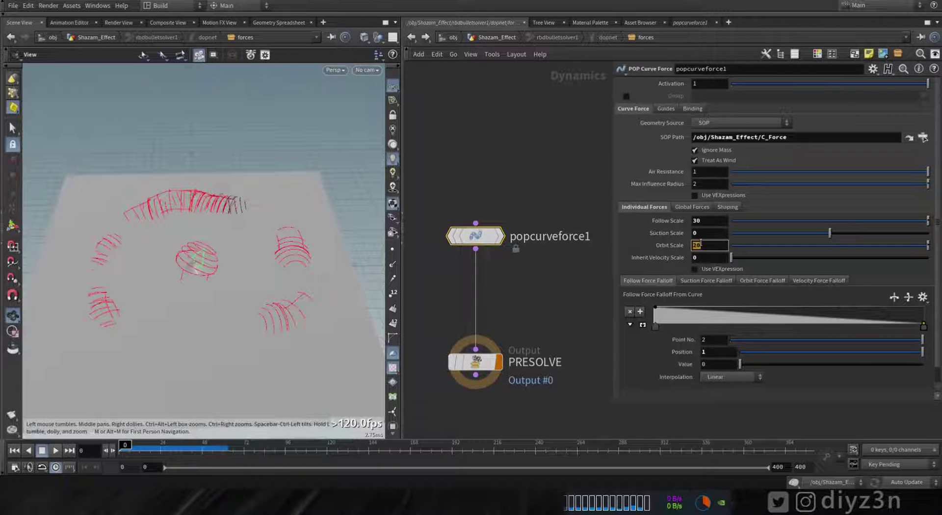
text(2)
key(Return)
Step: Return to the Shazam_Effect network, display rbdbulletsolver1, and examine from the side how the tentacles sit under the ground
key(u)
key(u)
key(u)
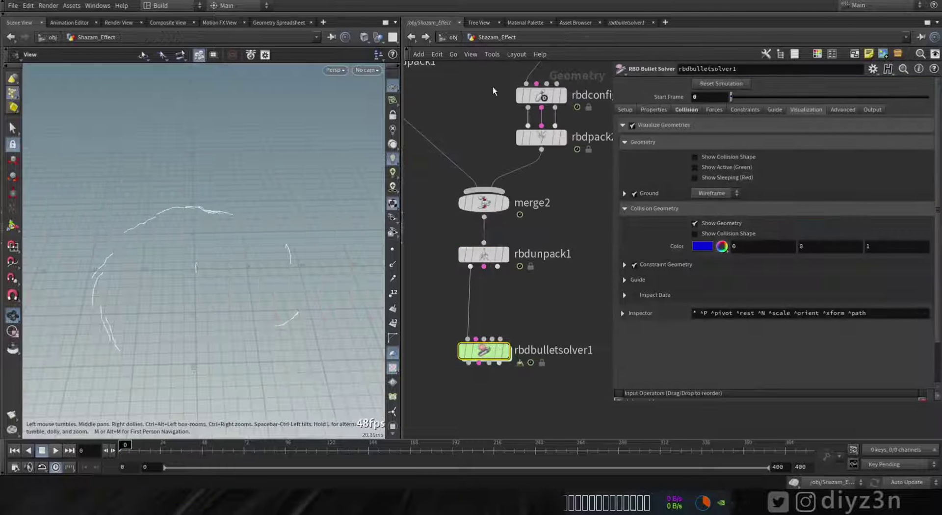
mouse_move(507, 352)
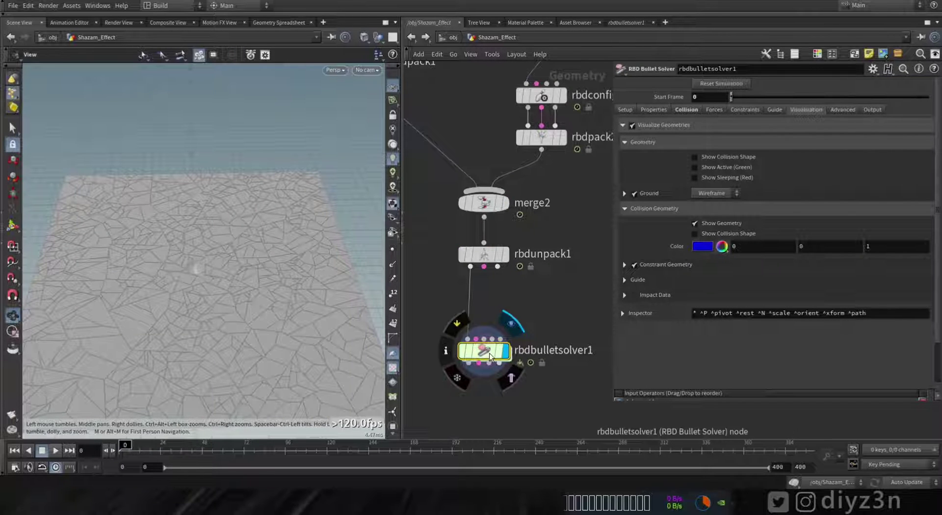
drag(227, 271, 204, 211)
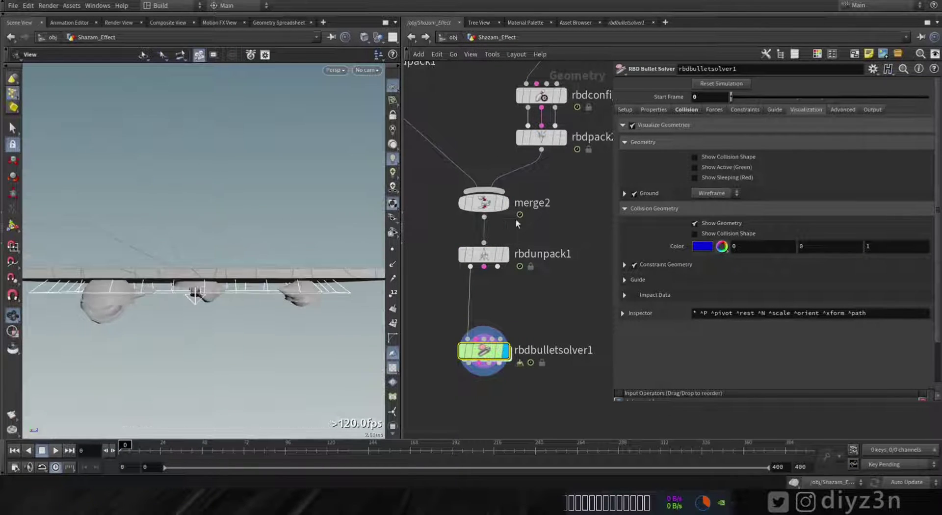
Step: Display rbdunpack1 and set transform1's Translate Y to -1 to lower the tentacle curves
click(504, 254)
middle_drag(526, 222, 481, 326)
middle_drag(492, 250, 516, 347)
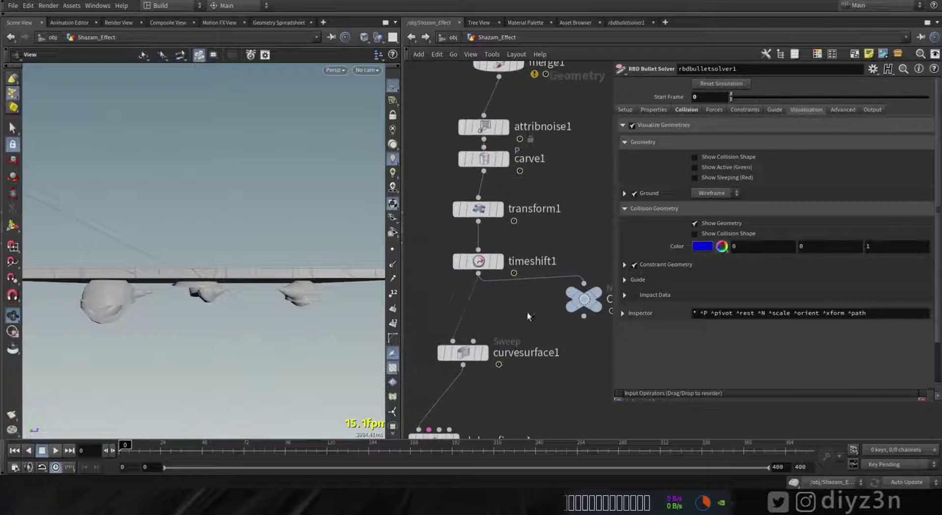
click(478, 209)
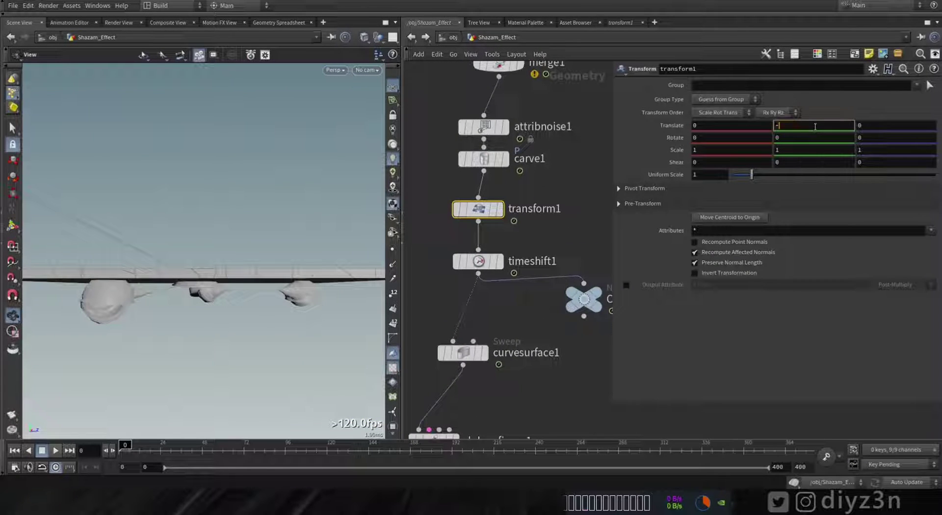
middle_drag(512, 400, 600, 145)
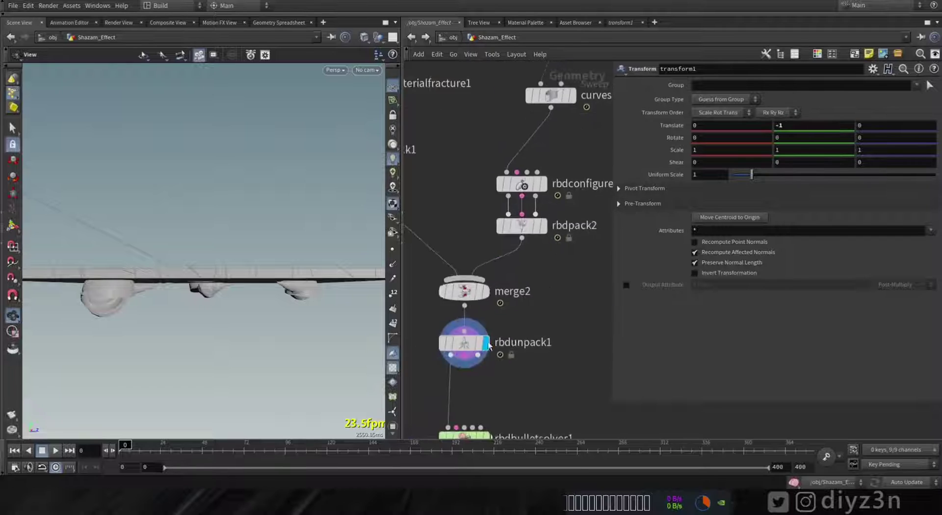
Step: Display rbdbulletsolver1 and play the simulation to frame 81 to check the ground breaking up from above and the side
middle_drag(514, 368, 518, 252)
click(483, 322)
drag(206, 231, 255, 280)
click(55, 450)
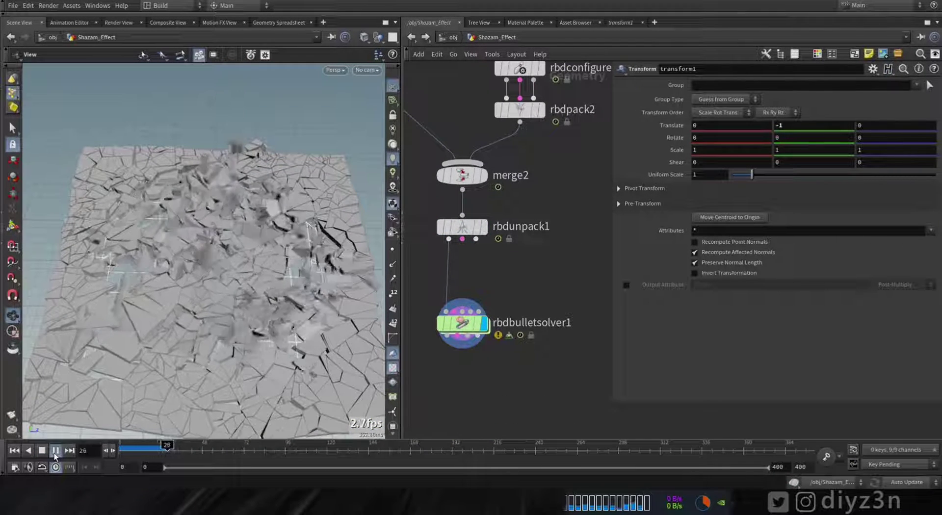
click(55, 450)
drag(289, 277, 235, 303)
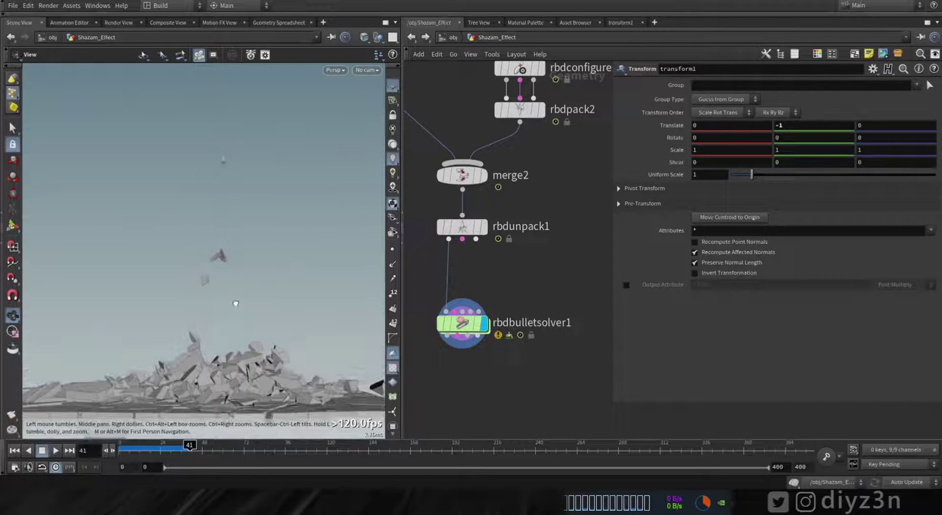
click(13, 450)
click(56, 450)
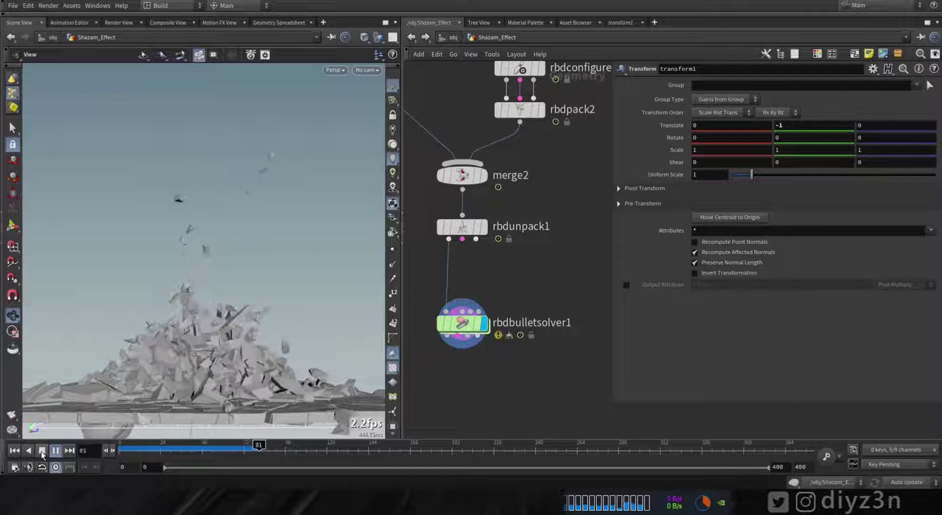
drag(219, 275, 220, 297)
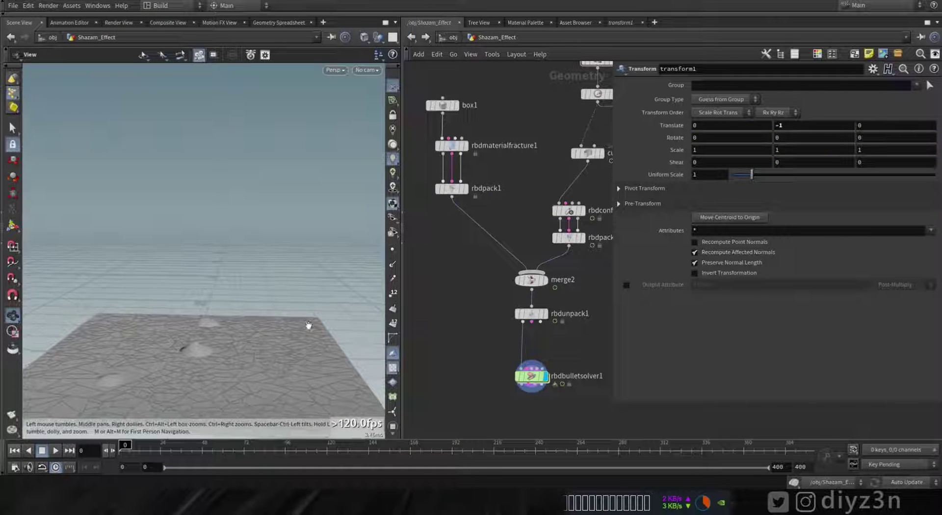
Step: Display the C_Force null and scrub to frame 236 to examine the grown tentacle curves
middle_drag(577, 305, 475, 321)
middle_drag(547, 202, 513, 270)
scroll(524, 252, up, 3)
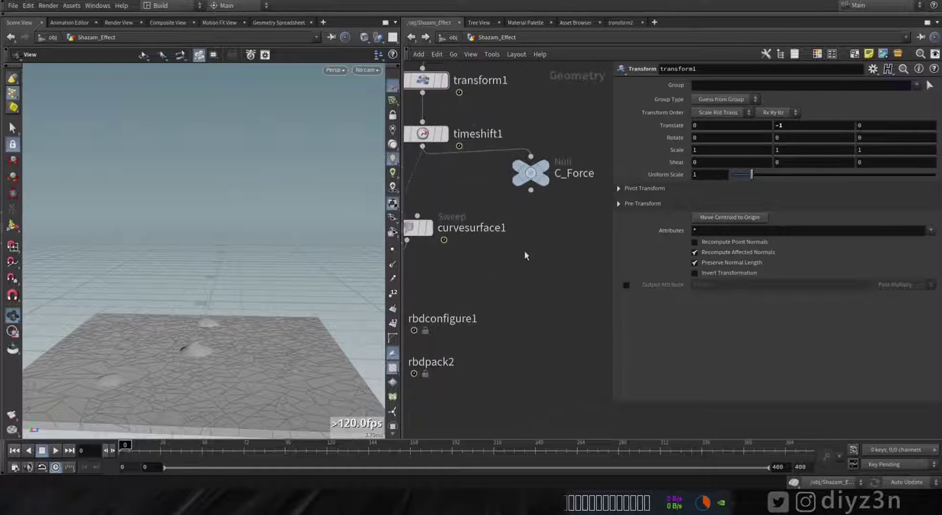
click(543, 165)
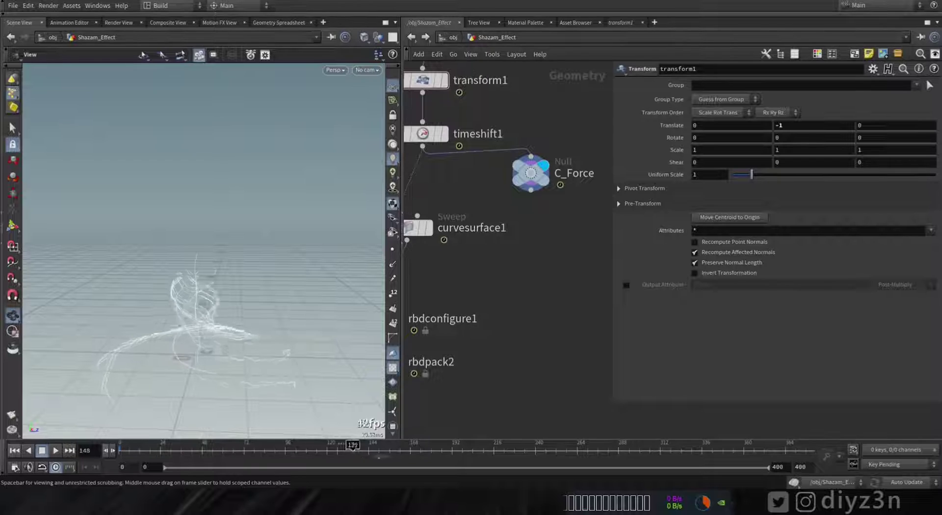
drag(378, 455, 529, 455)
alt+drag(224, 351, 226, 317)
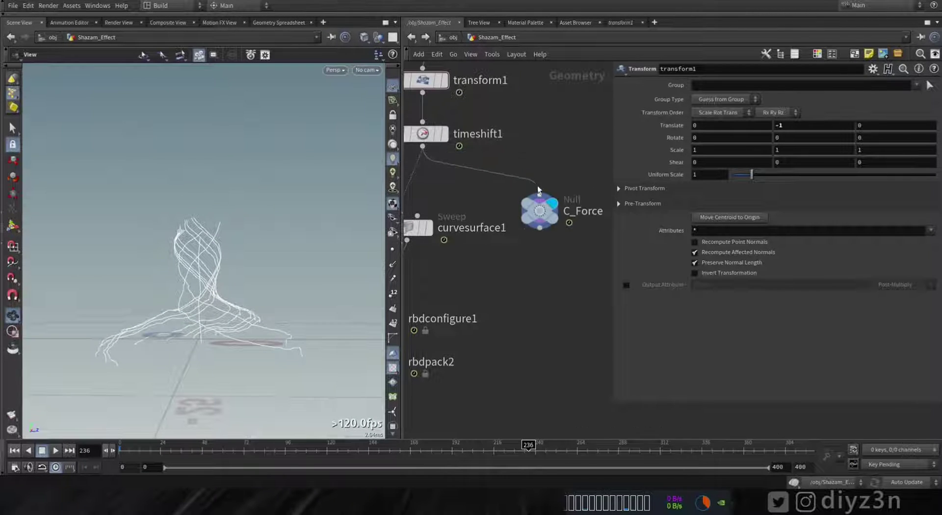
Step: Insert a Delete node between timeshift1 and C_Force and enable its Bounding Volume with the Bounding Box type
key(Tab)
mouse_move(574, 94)
click(663, 40)
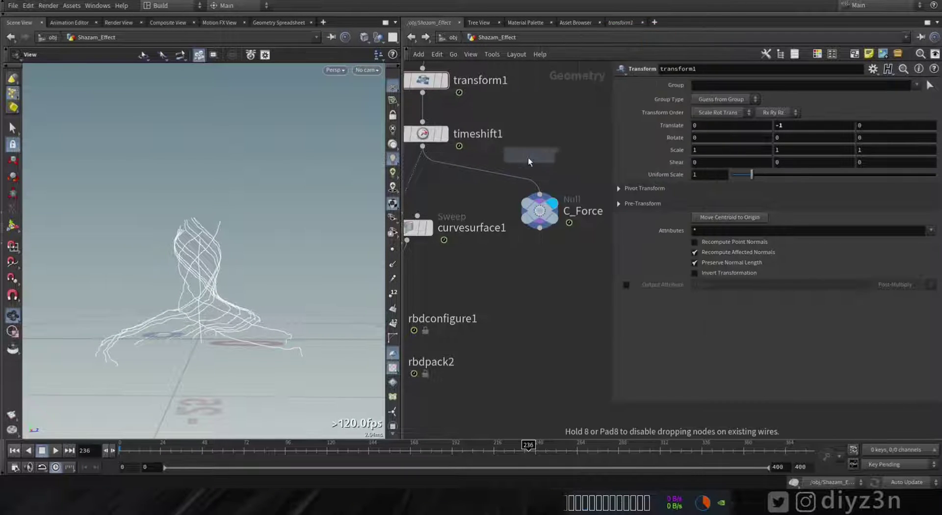
click(520, 184)
click(667, 139)
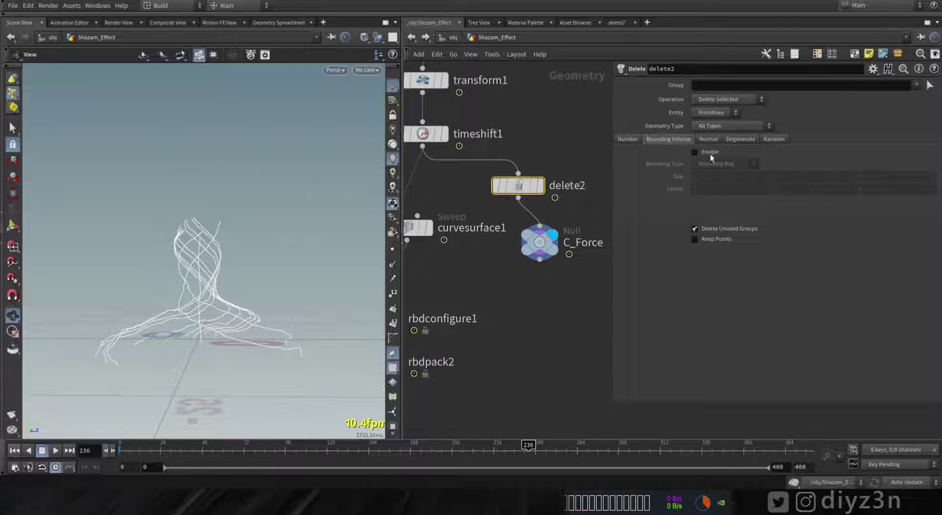
click(716, 164)
click(716, 175)
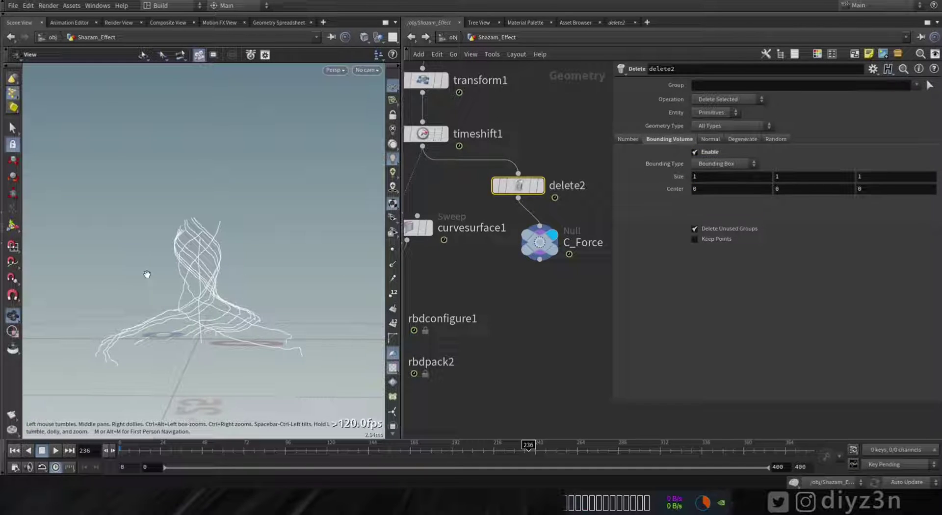
Step: Set delete2's Entity to Points and size its bounding box to about 21 × 10.2 × 22.3, centered at about Y 8.4
click(11, 227)
drag(206, 342, 305, 327)
alt+drag(244, 376, 106, 358)
drag(179, 290, 229, 222)
click(712, 133)
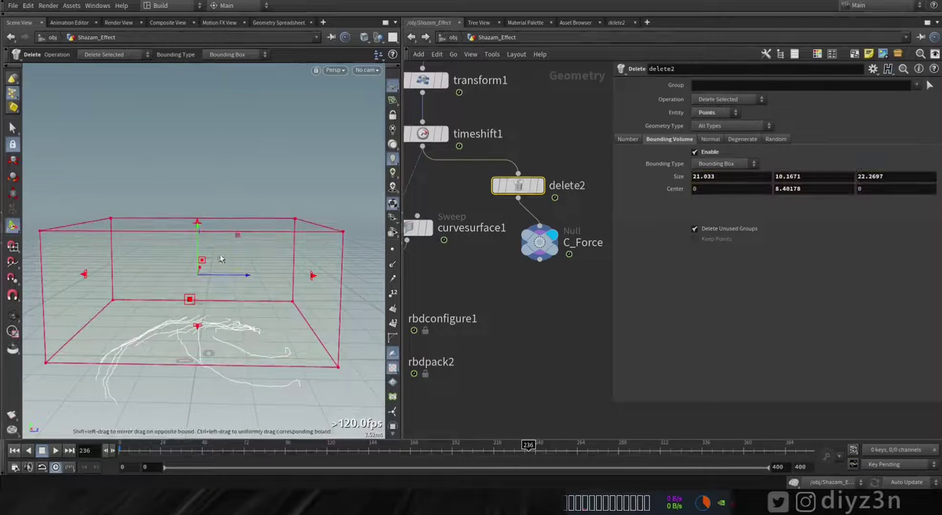
Step: Adjust delete2's bounding box height to about 13.95 and its center Y to about 8.66
alt+drag(220, 254, 208, 191)
mouse_move(193, 159)
mouse_down()
mouse_move(193, 180)
mouse_move(193, 163)
mouse_up()
mouse_move(204, 125)
alt+mouse_down()
mouse_move(214, 143)
mouse_move(220, 122)
mouse_move(219, 136)
alt+mouse_up()
alt+drag(212, 273, 198, 233)
drag(196, 167, 196, 158)
mouse_move(193, 247)
alt+mouse_down()
mouse_move(185, 288)
mouse_move(192, 259)
alt+mouse_up()
Step: Display rbdbulletsolver1, open its forces network, play the simulation to frame 72, and return to frame 0
middle_drag(499, 369, 541, 183)
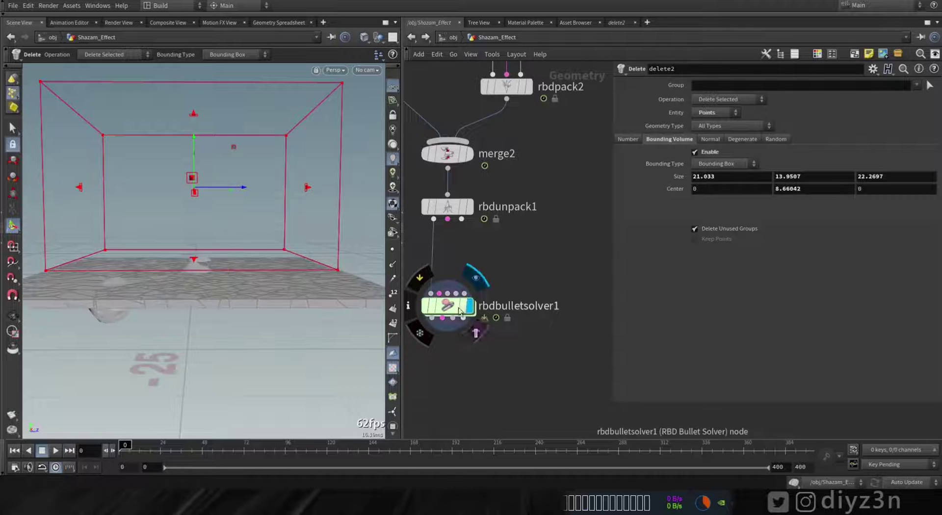
double_click(451, 311)
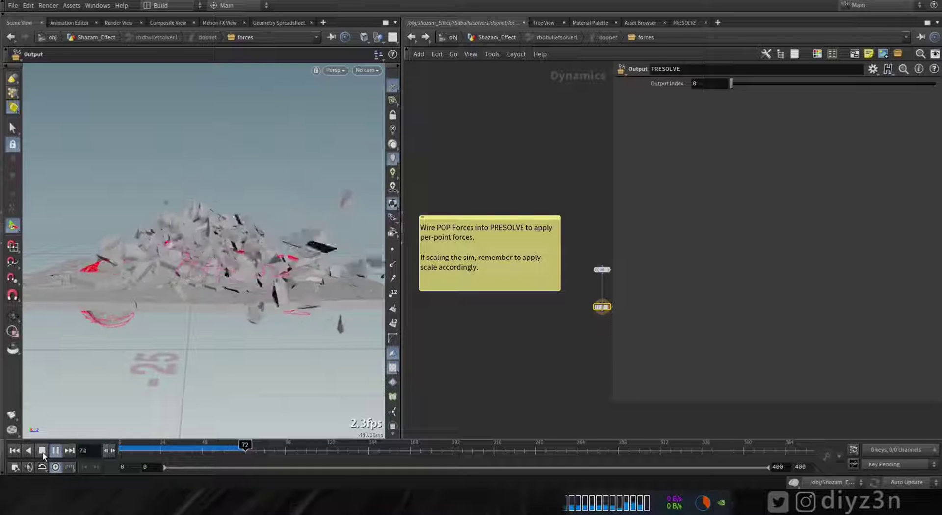
alt+middle_drag(188, 196, 185, 299)
click(15, 451)
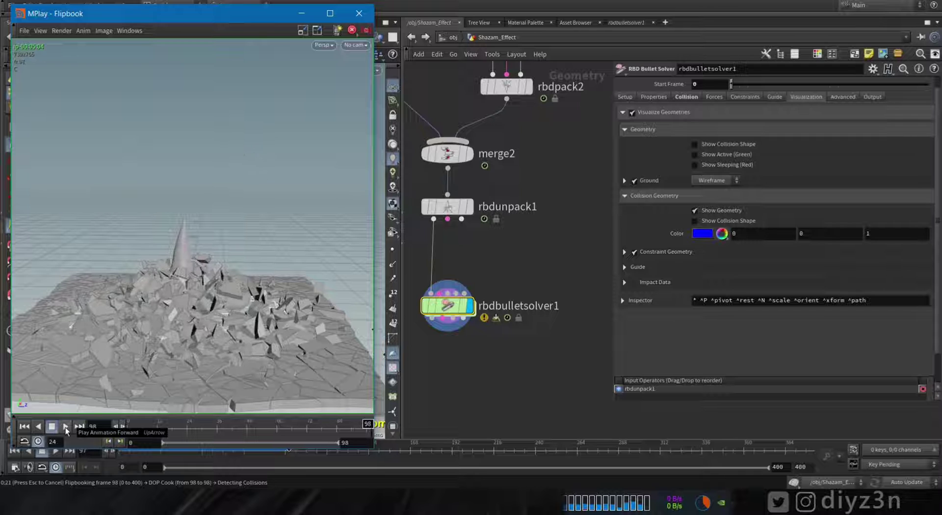
Step: Review the viewport flipbook of the rbdbulletsolver1 simulation by playing its recorded frames, and close the flipbook window
click(66, 426)
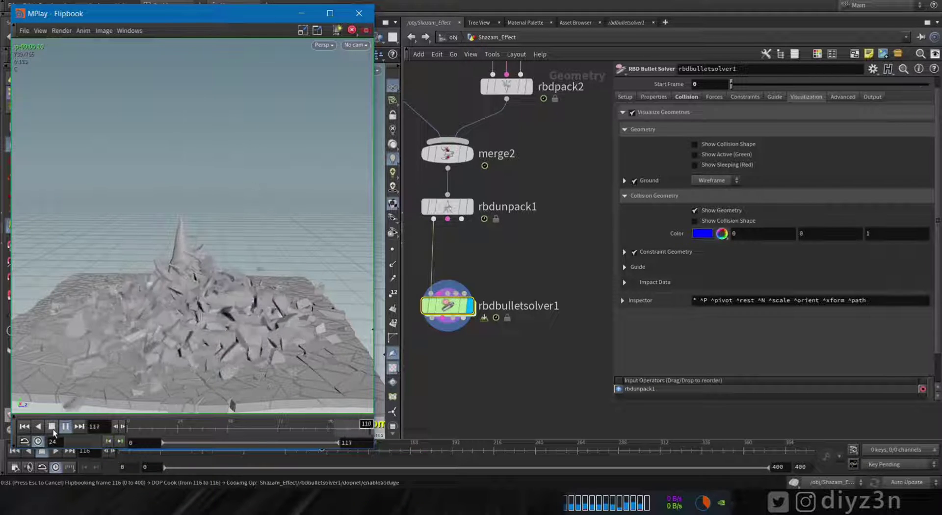
click(53, 429)
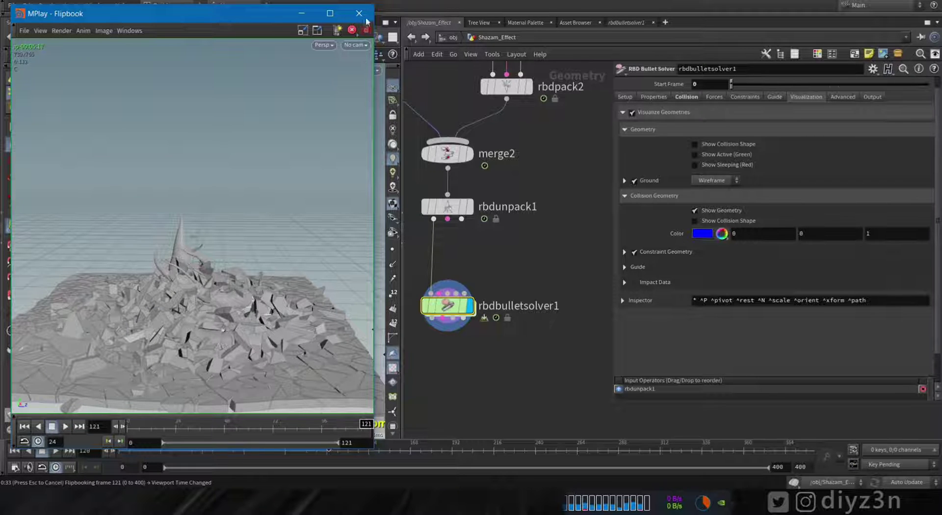
click(65, 427)
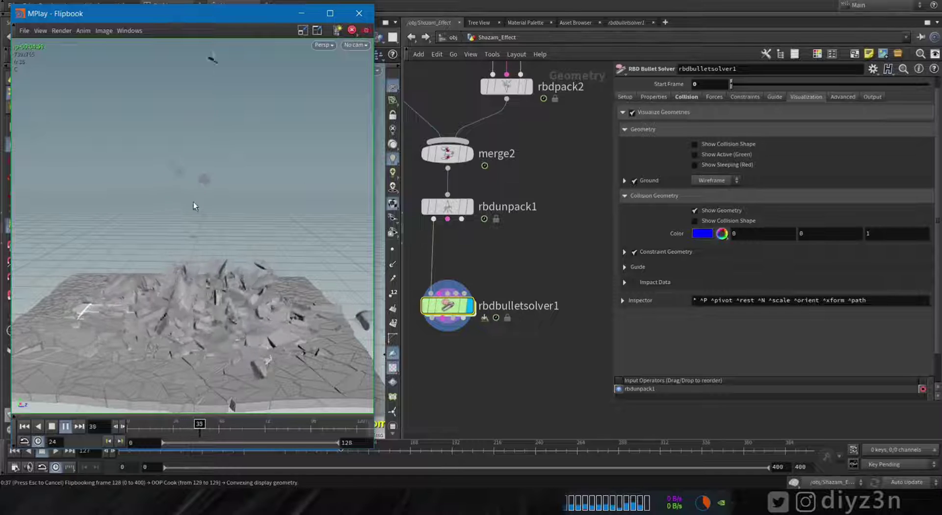
click(359, 13)
Step: Open rbdbulletsolver1's general and simulation setup parameters
click(625, 96)
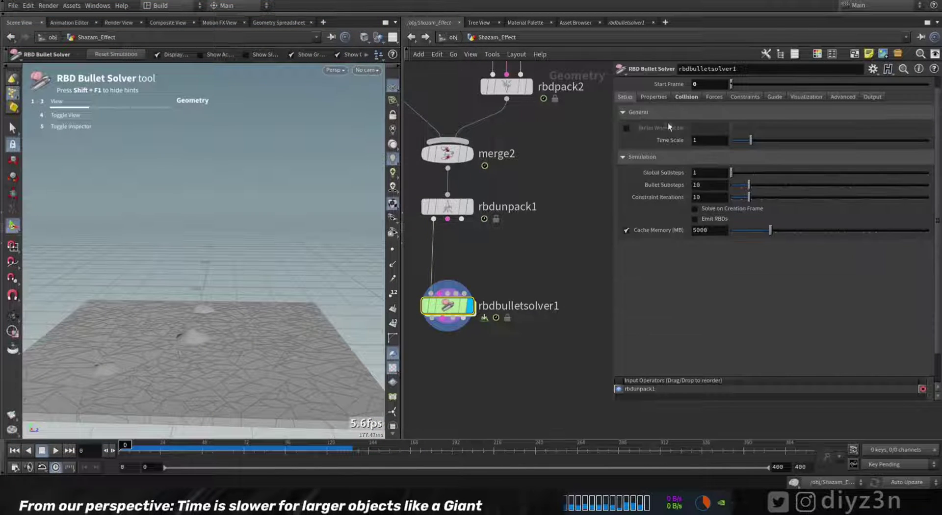